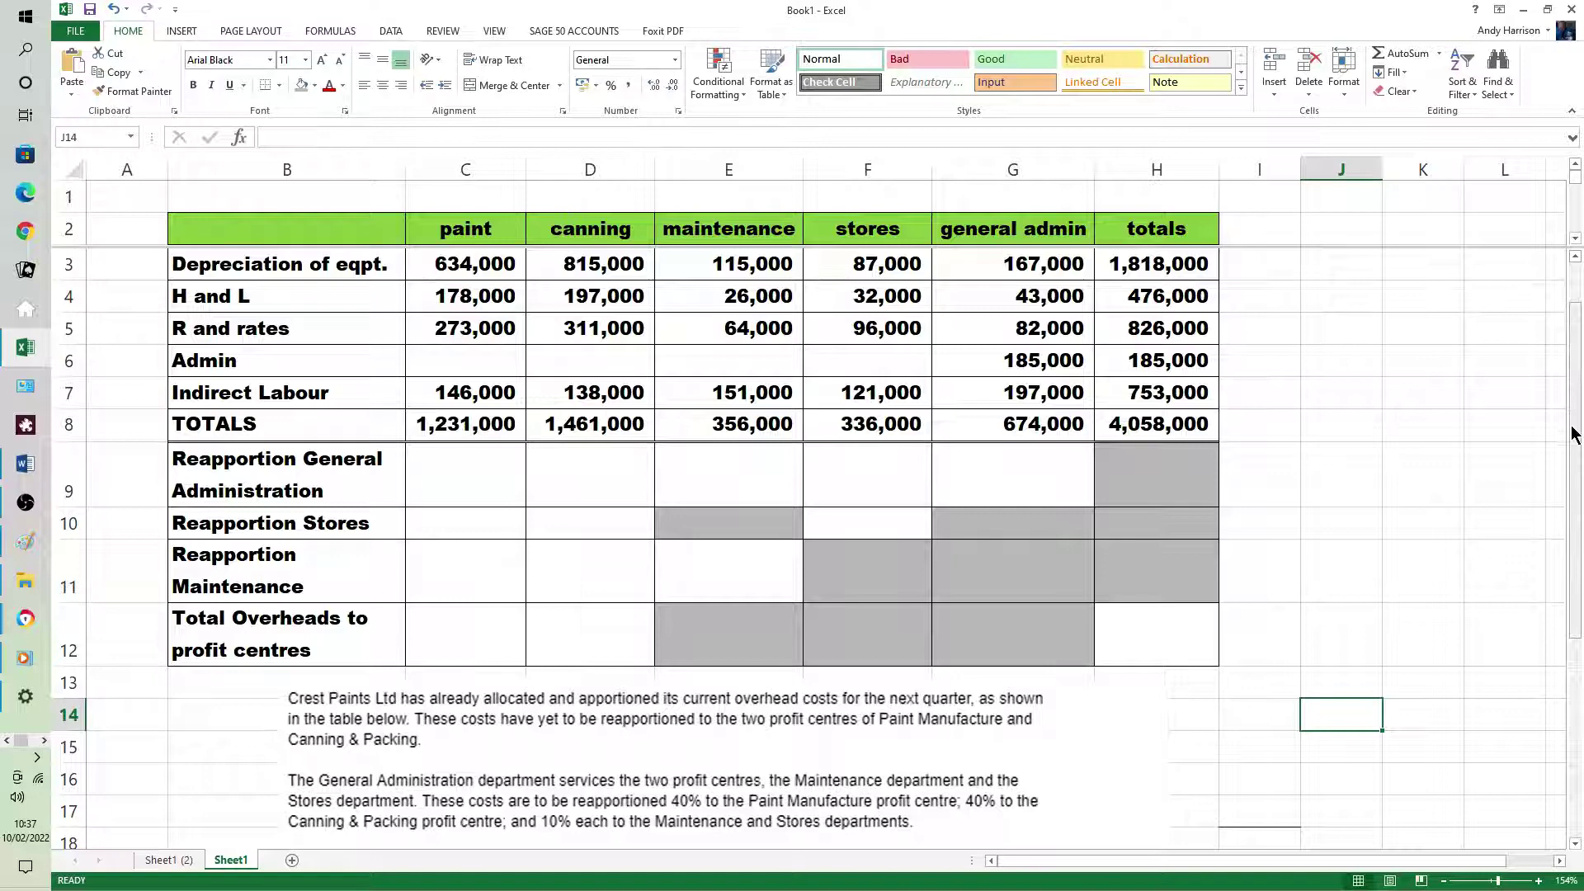
Scroll down to show the empty Reapportion General Administration, Stores and Maintenance rows and the instructions below.
left_click_drag(1577, 442, 1569, 535)
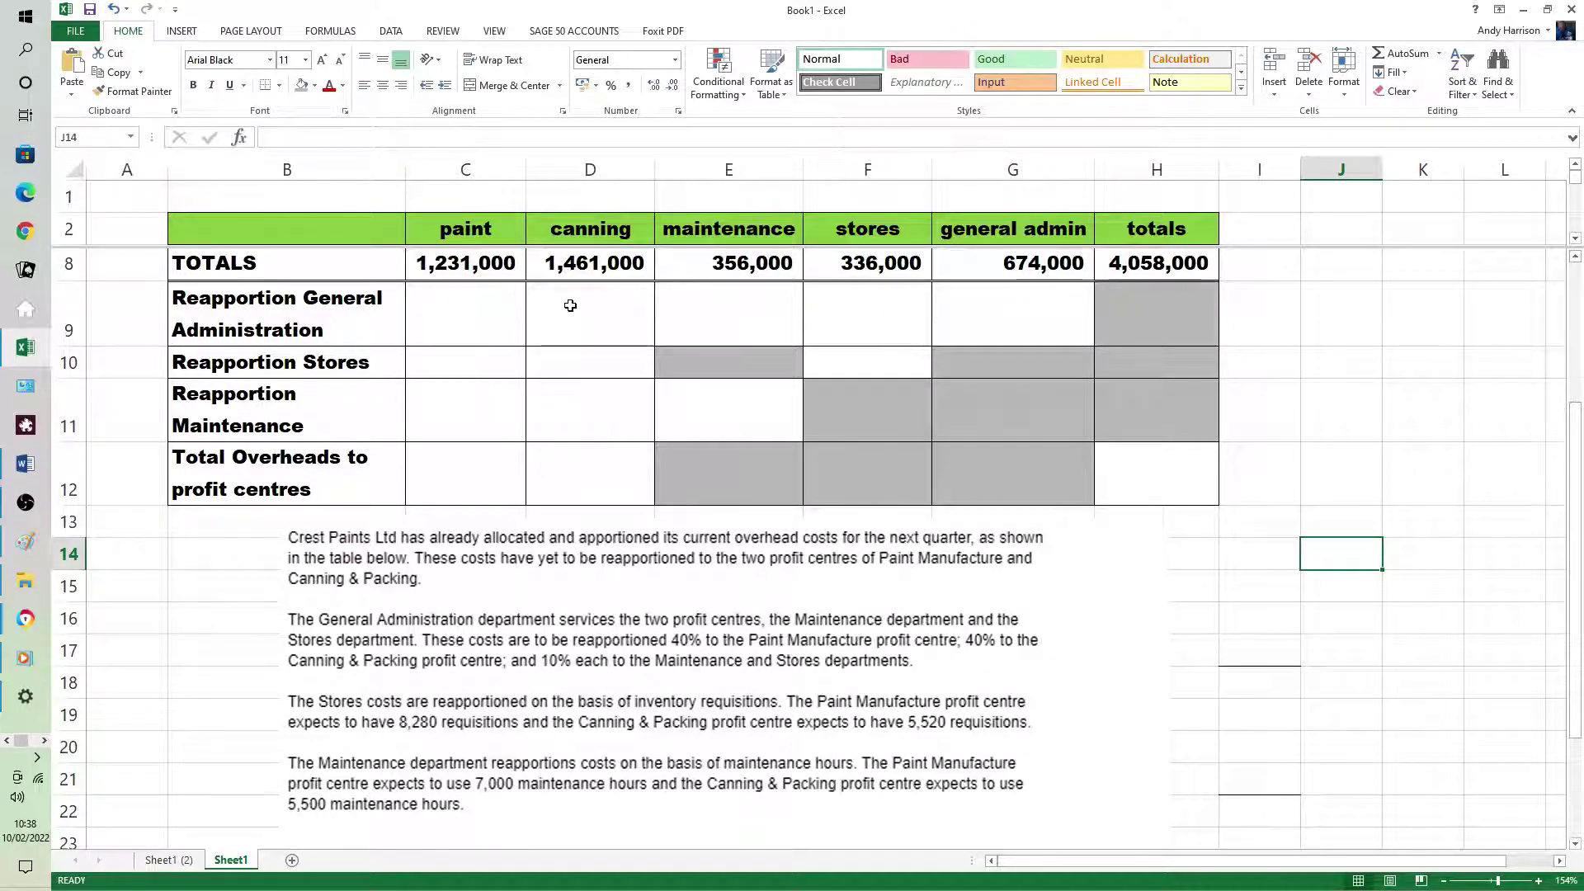
Enter =G8*40% for paint and canning and =G8*10% for maintenance and stores in row 9.
left_click(505, 321)
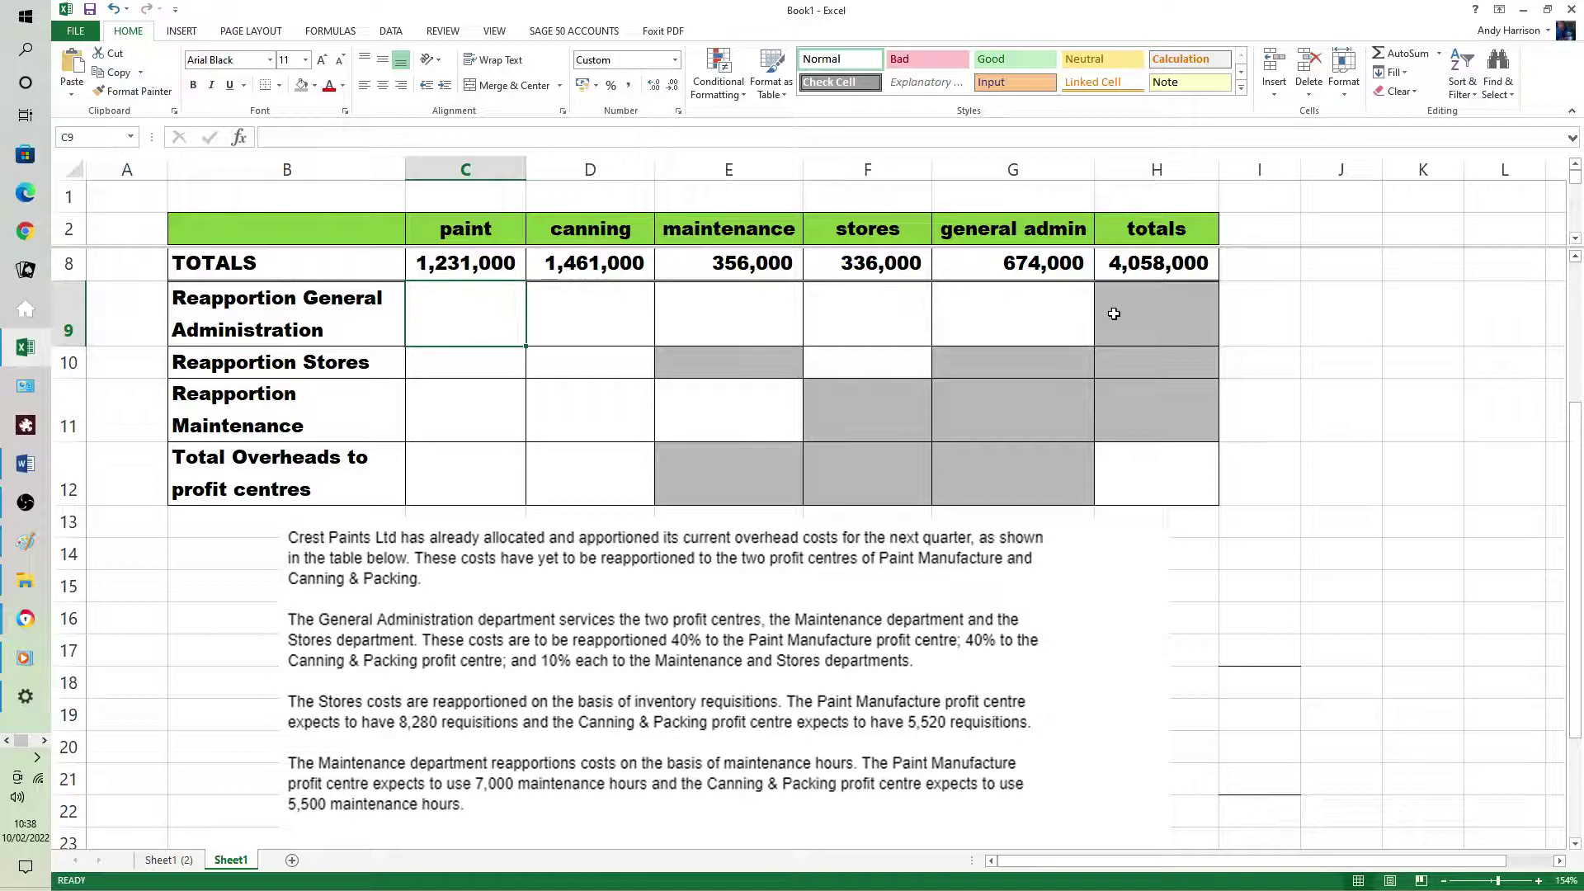
type("=")
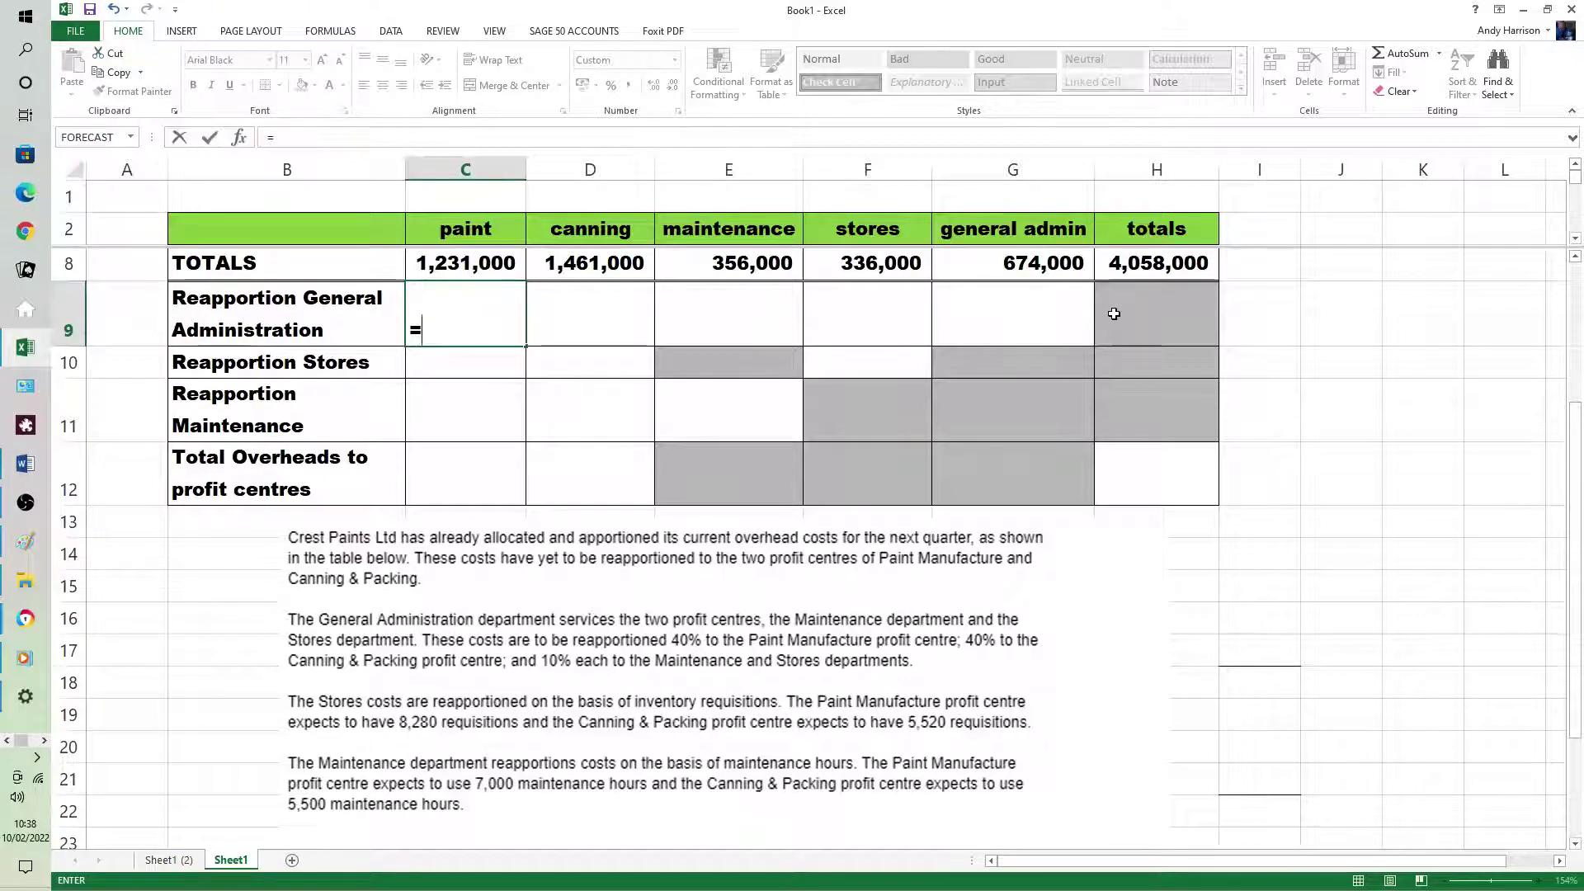
type("g8")
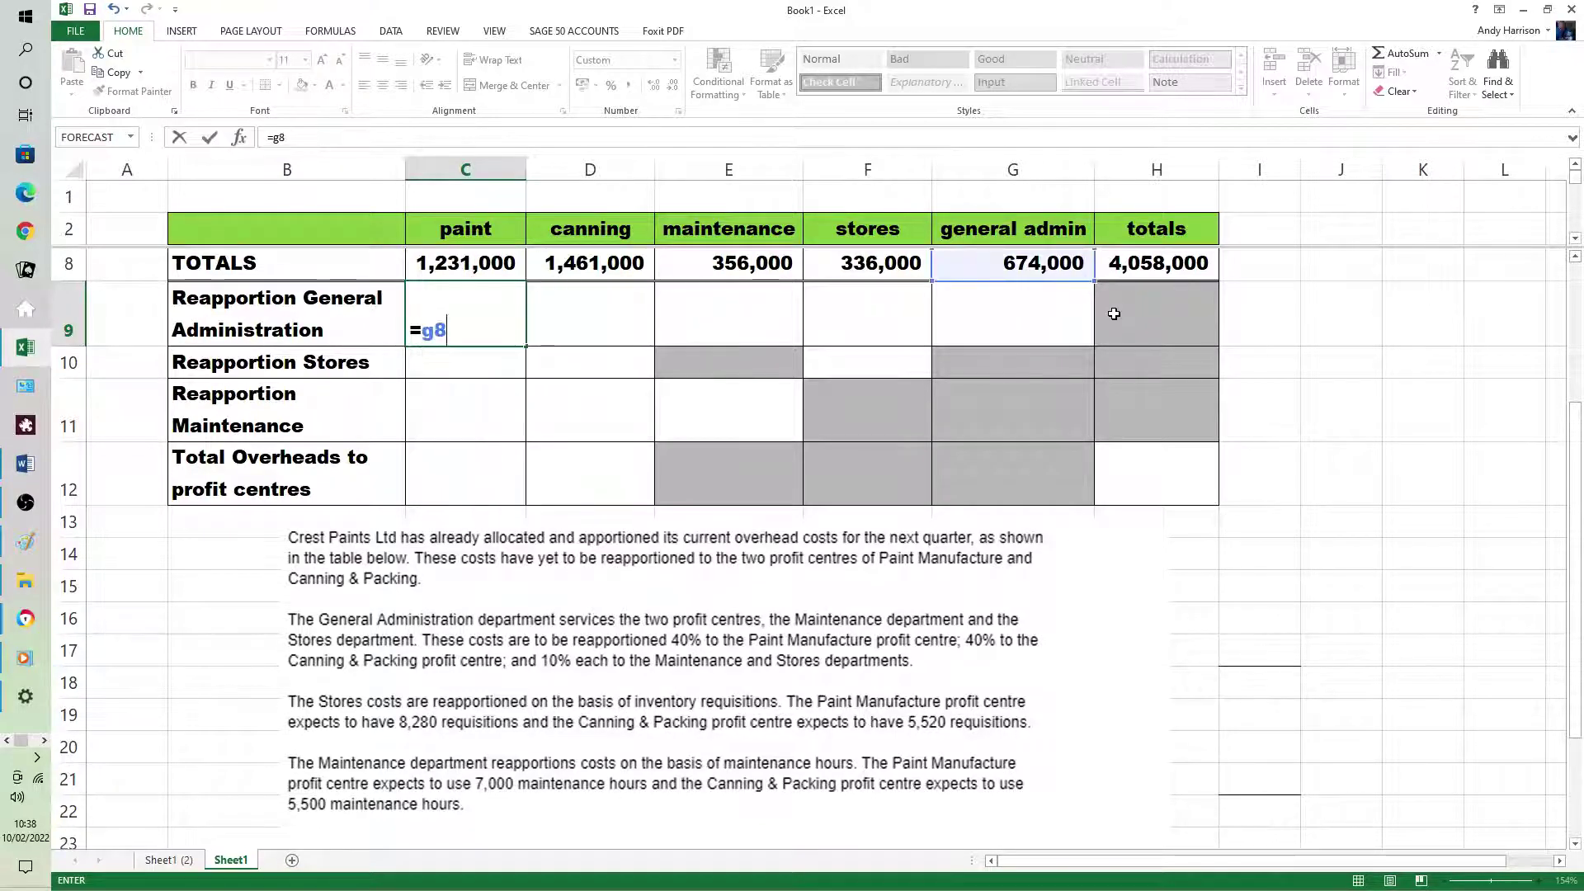
type("*40%")
key("Tab")
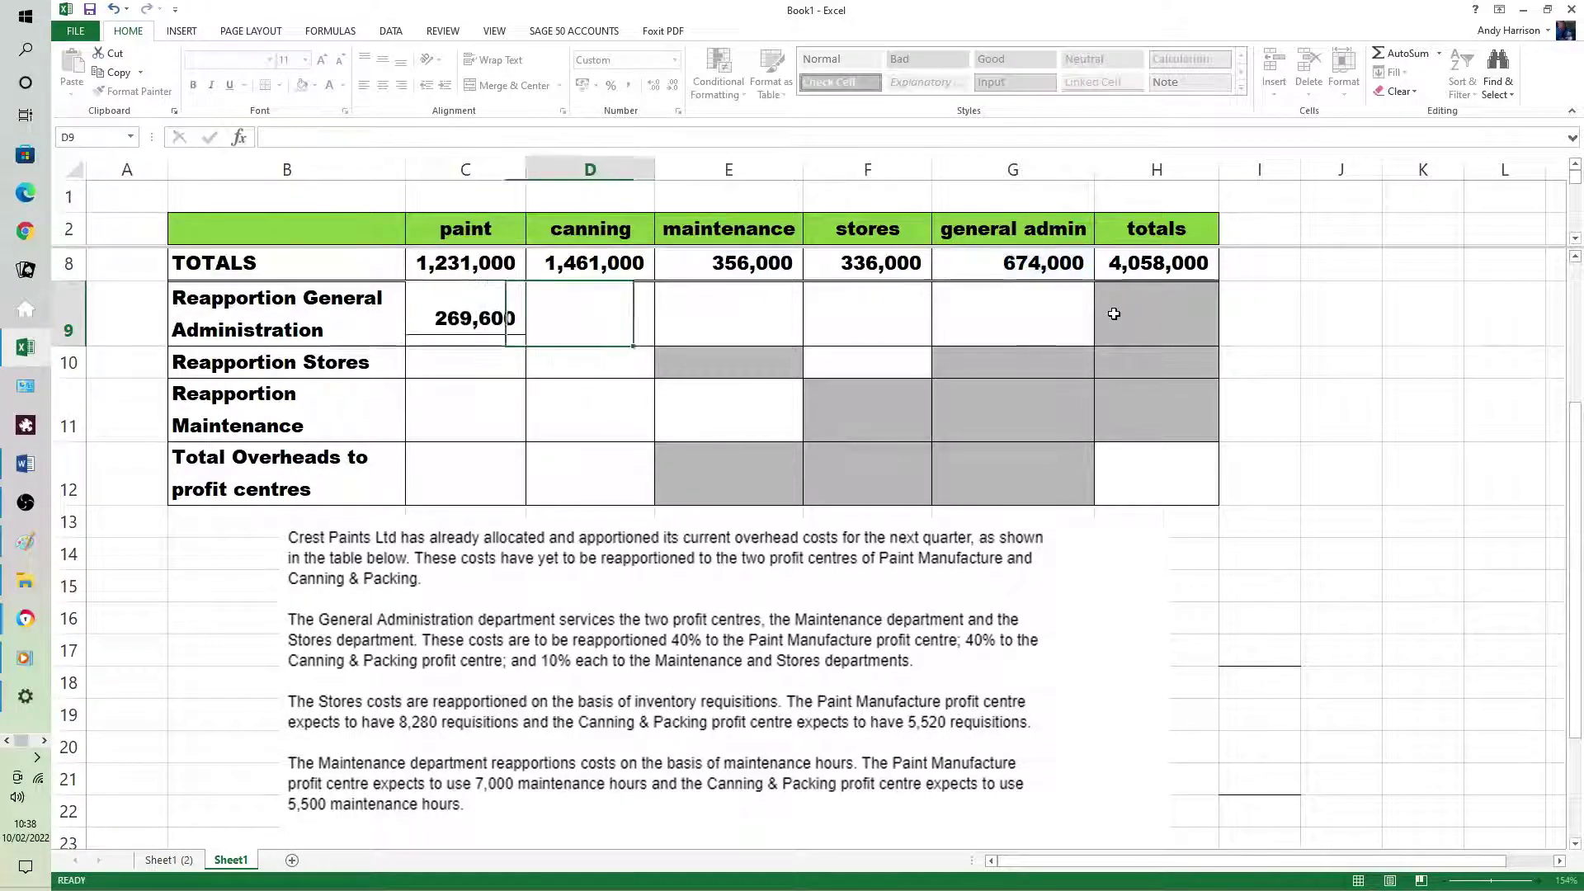
type("=")
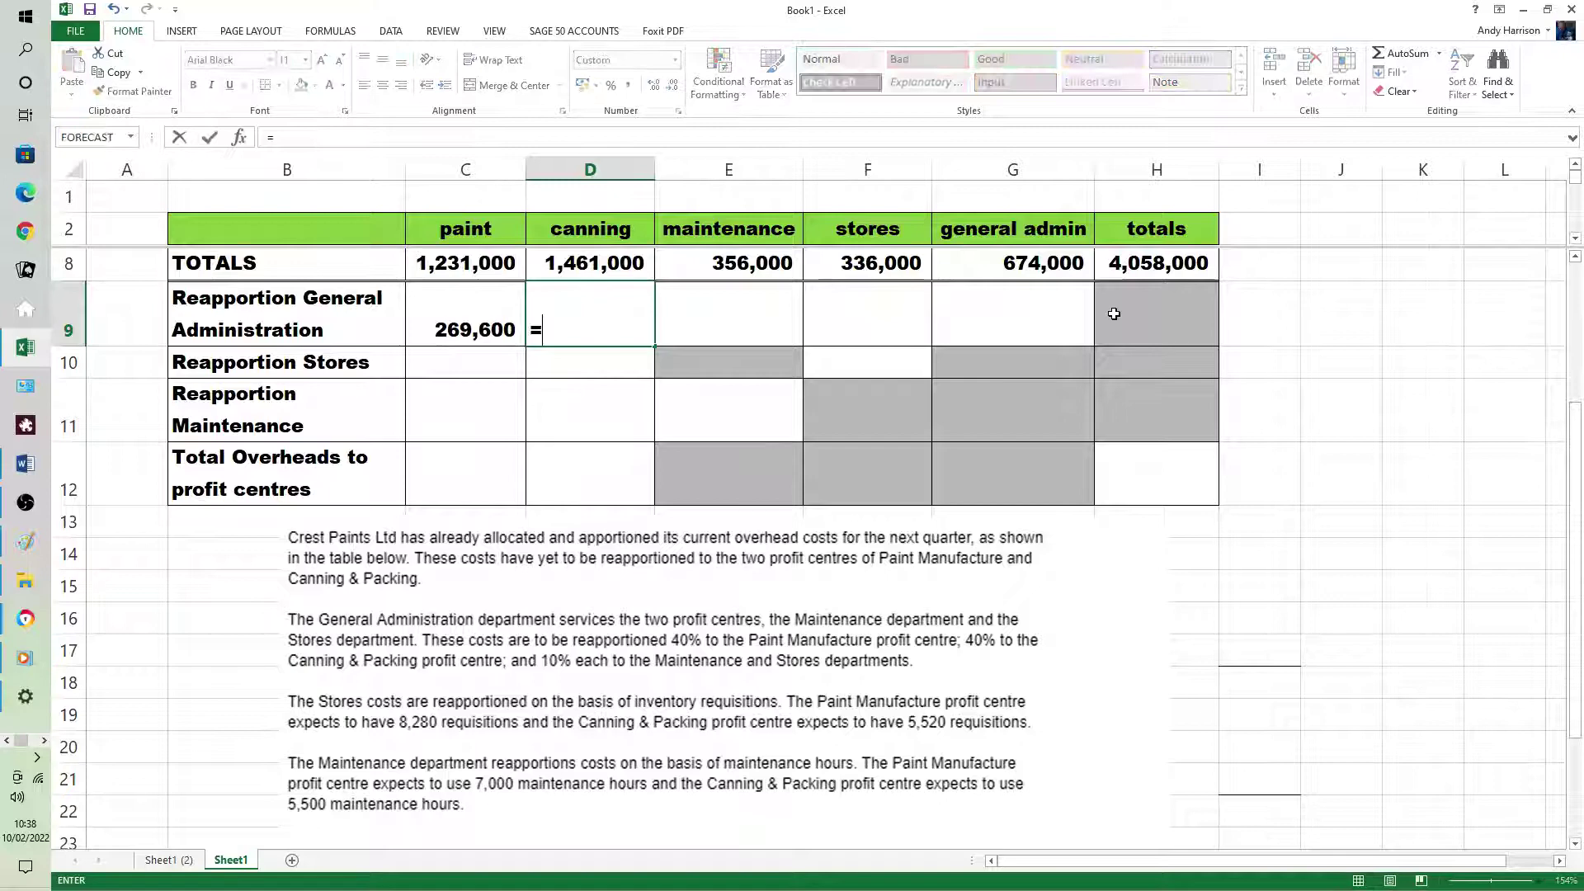
type("g")
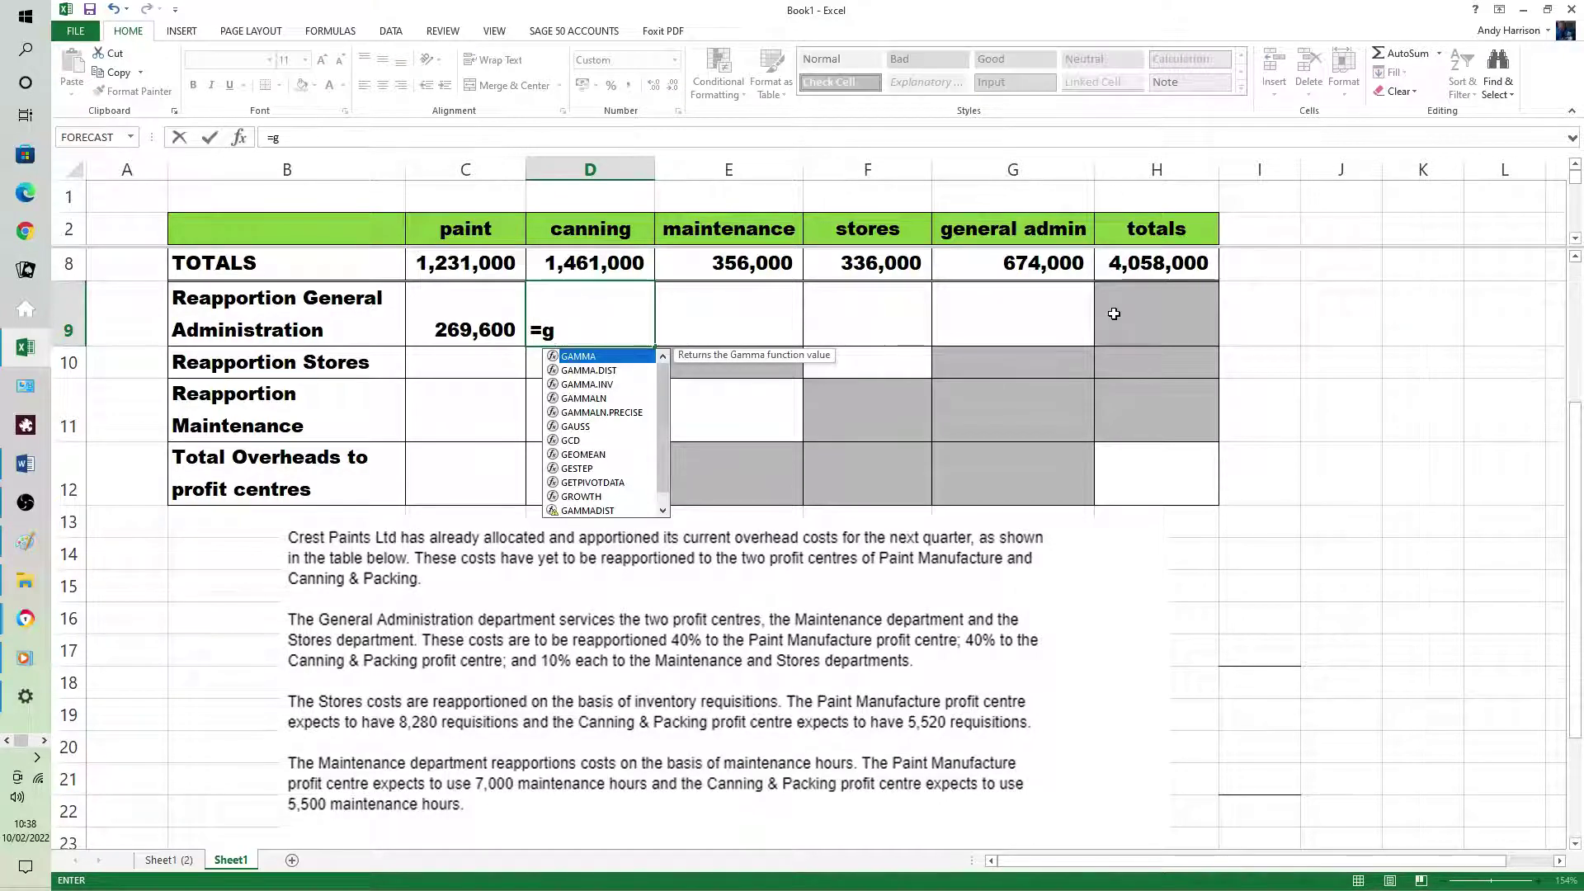
type("8*")
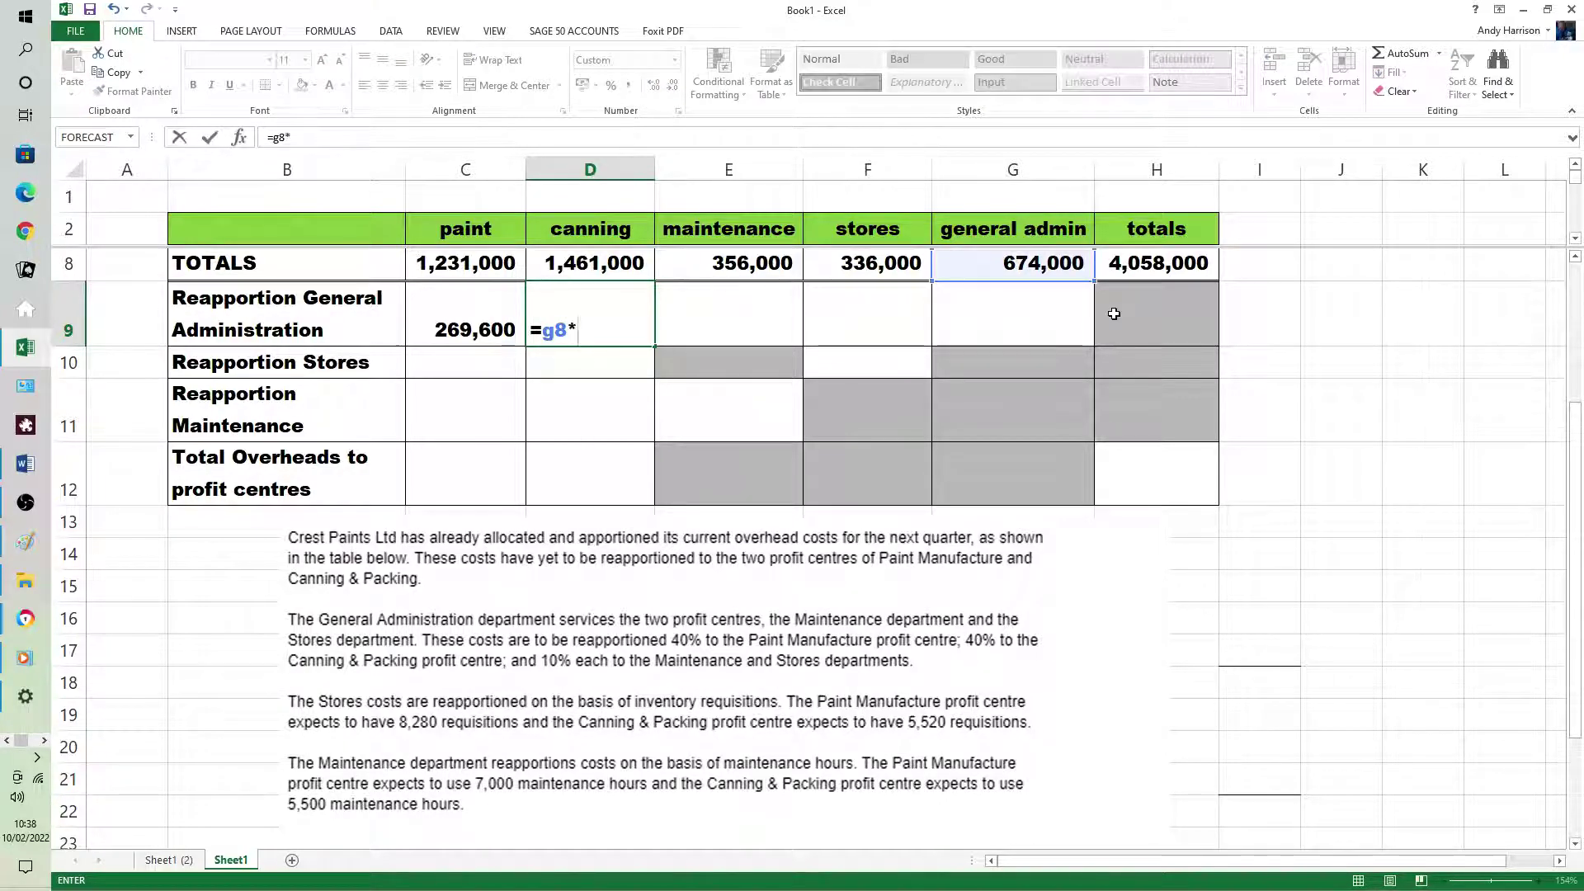
type("40")
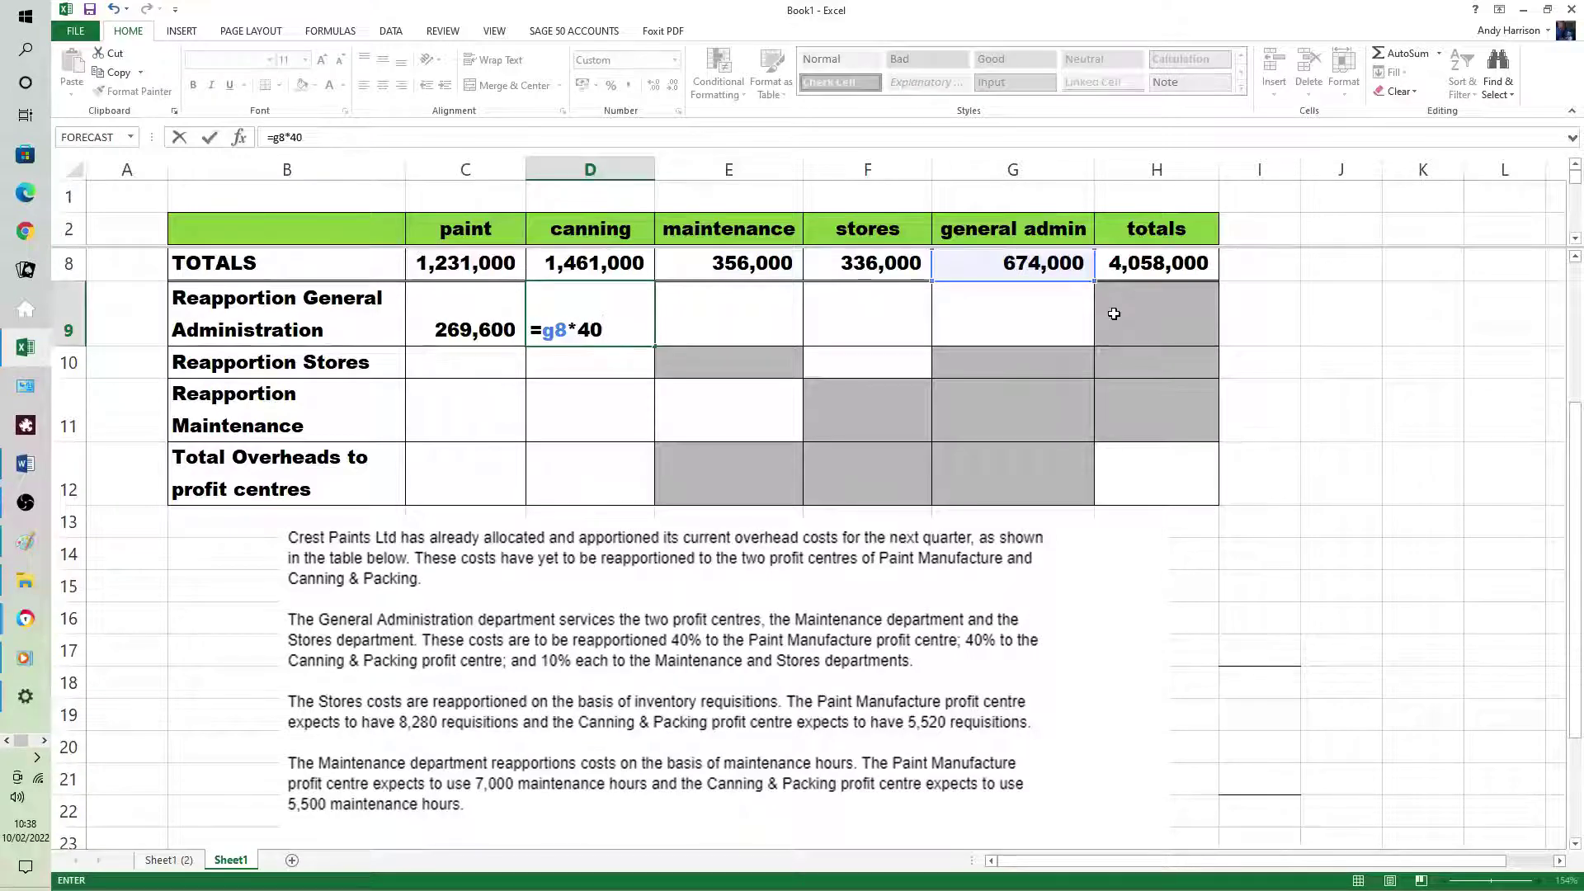
type("%")
key("Tab")
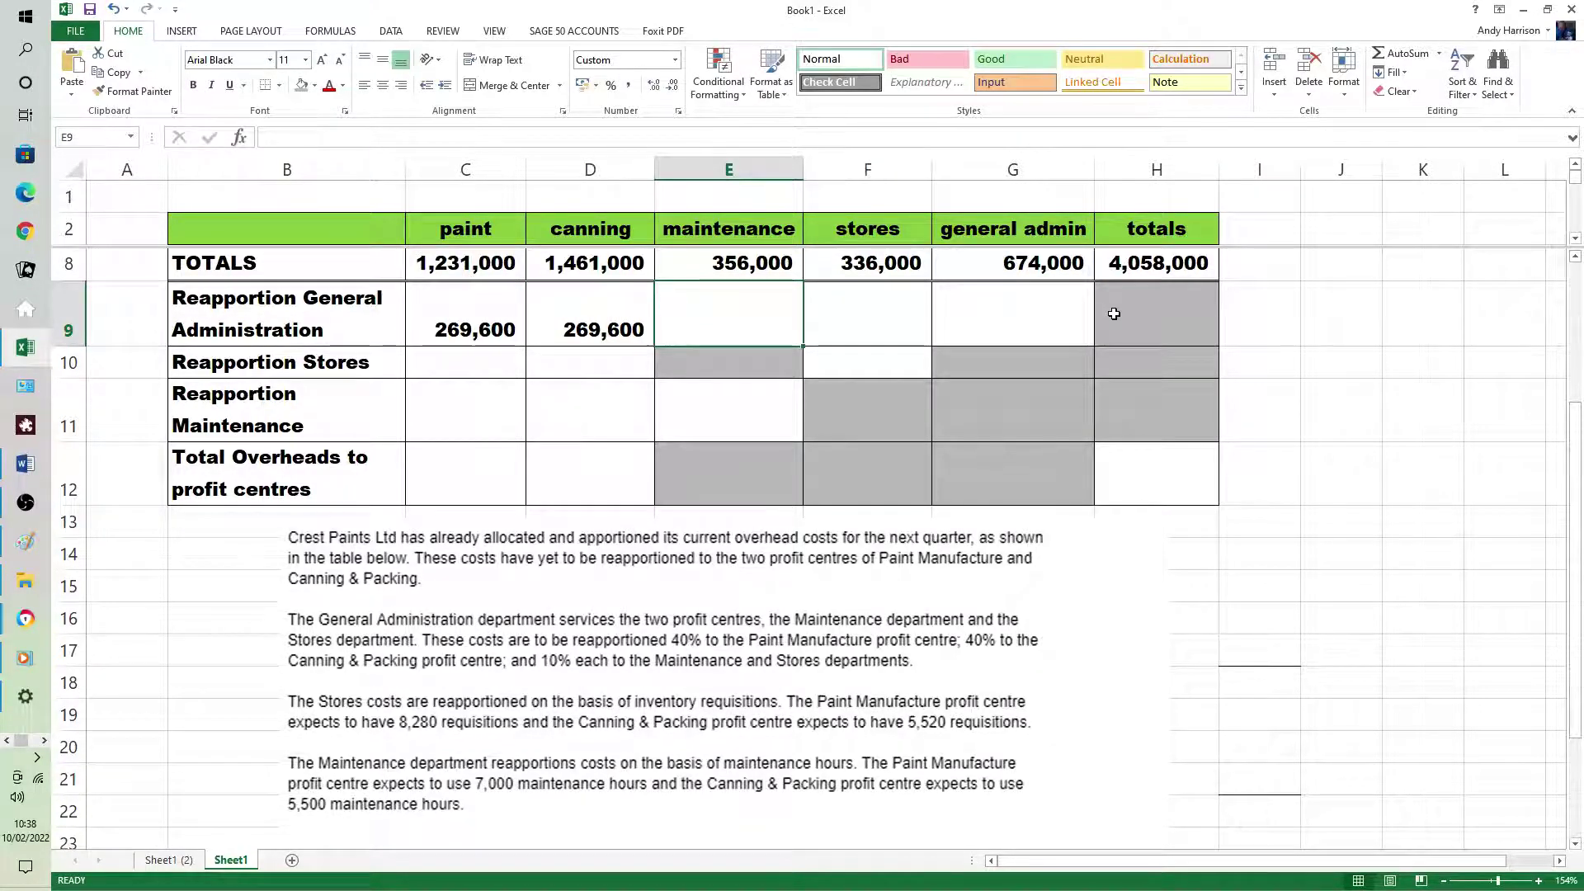
type("=")
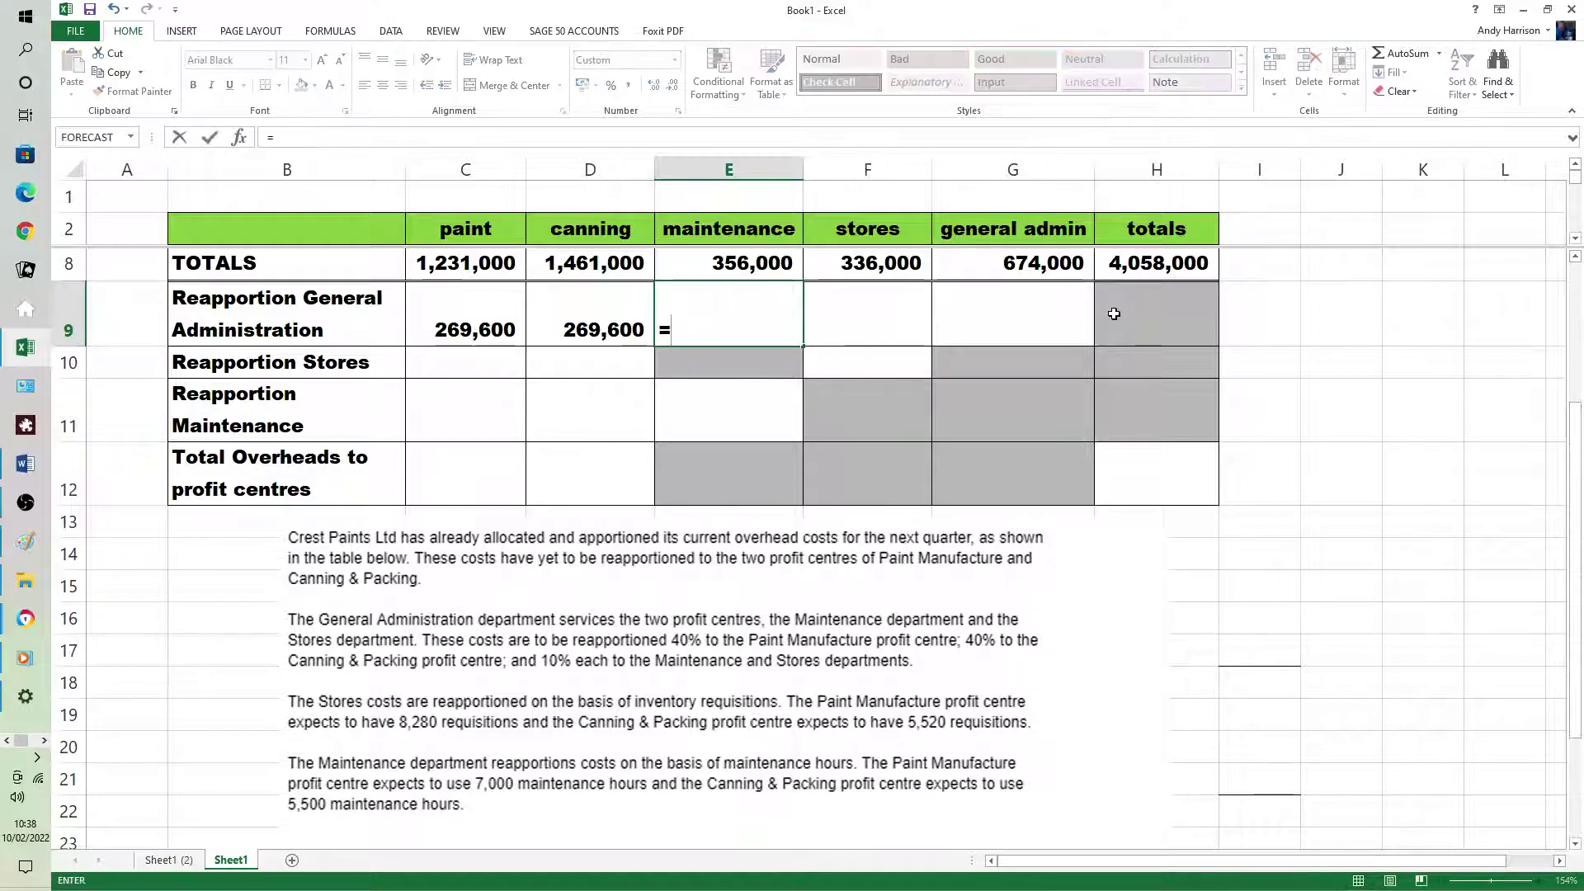
type("g8*")
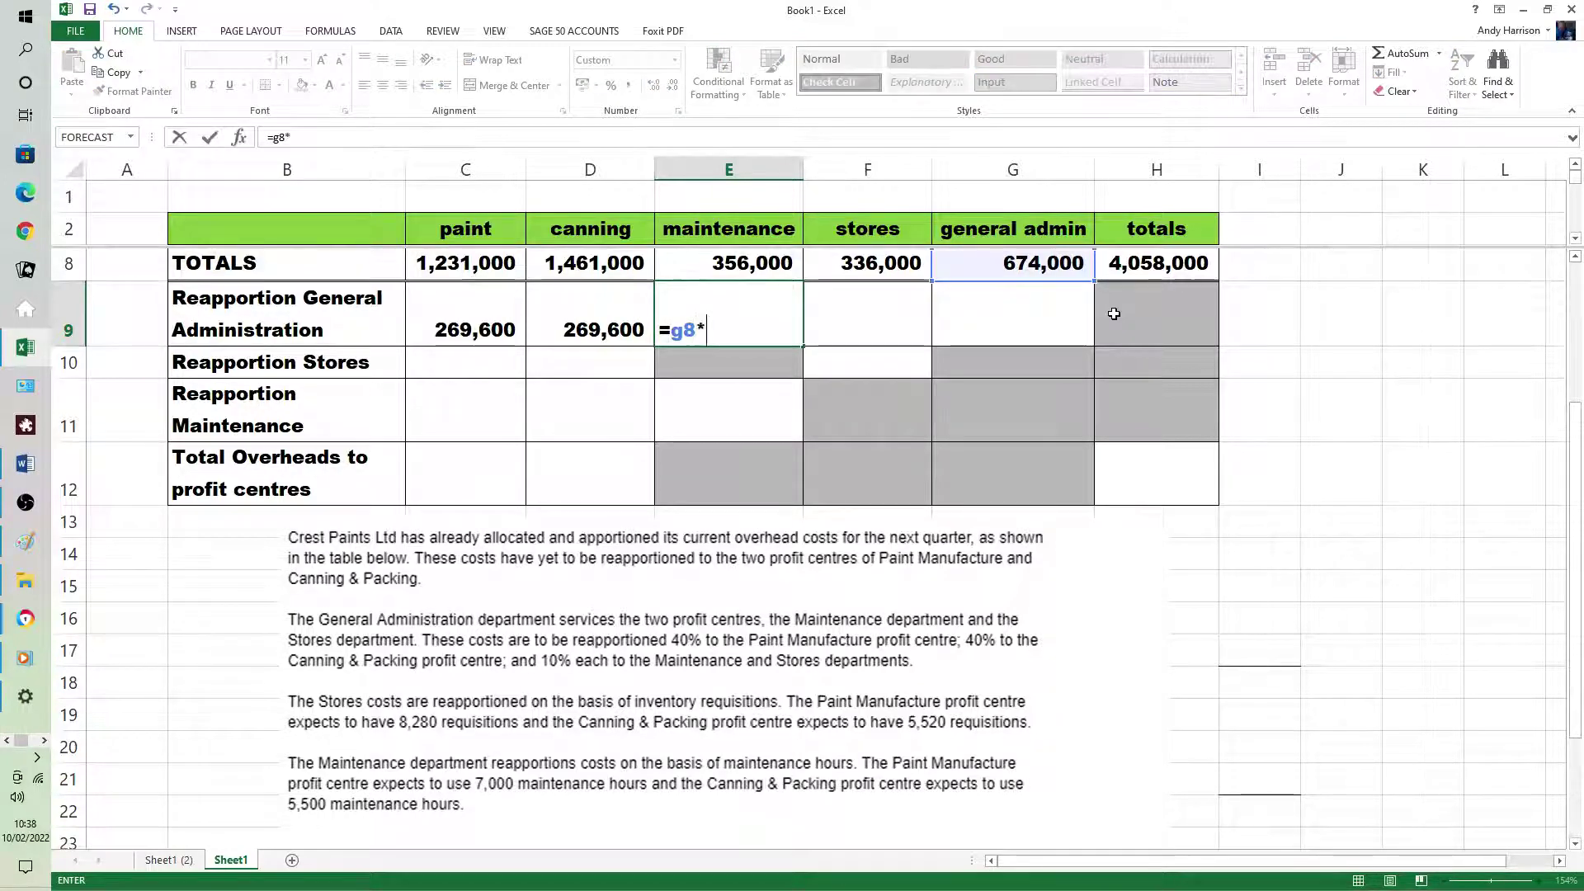
type("10%")
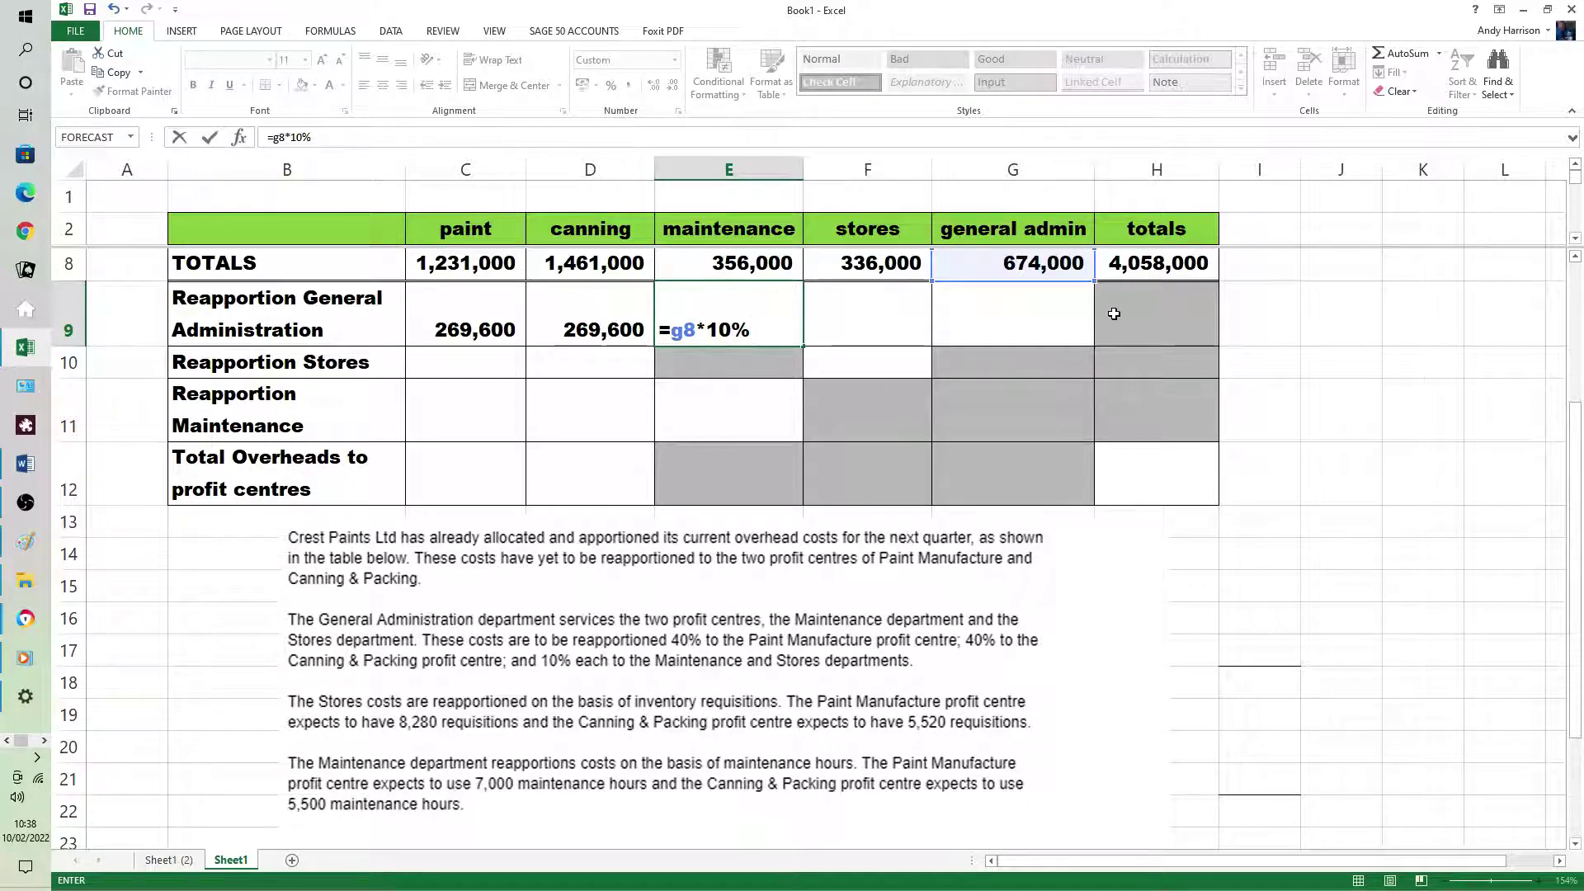
key("Tab")
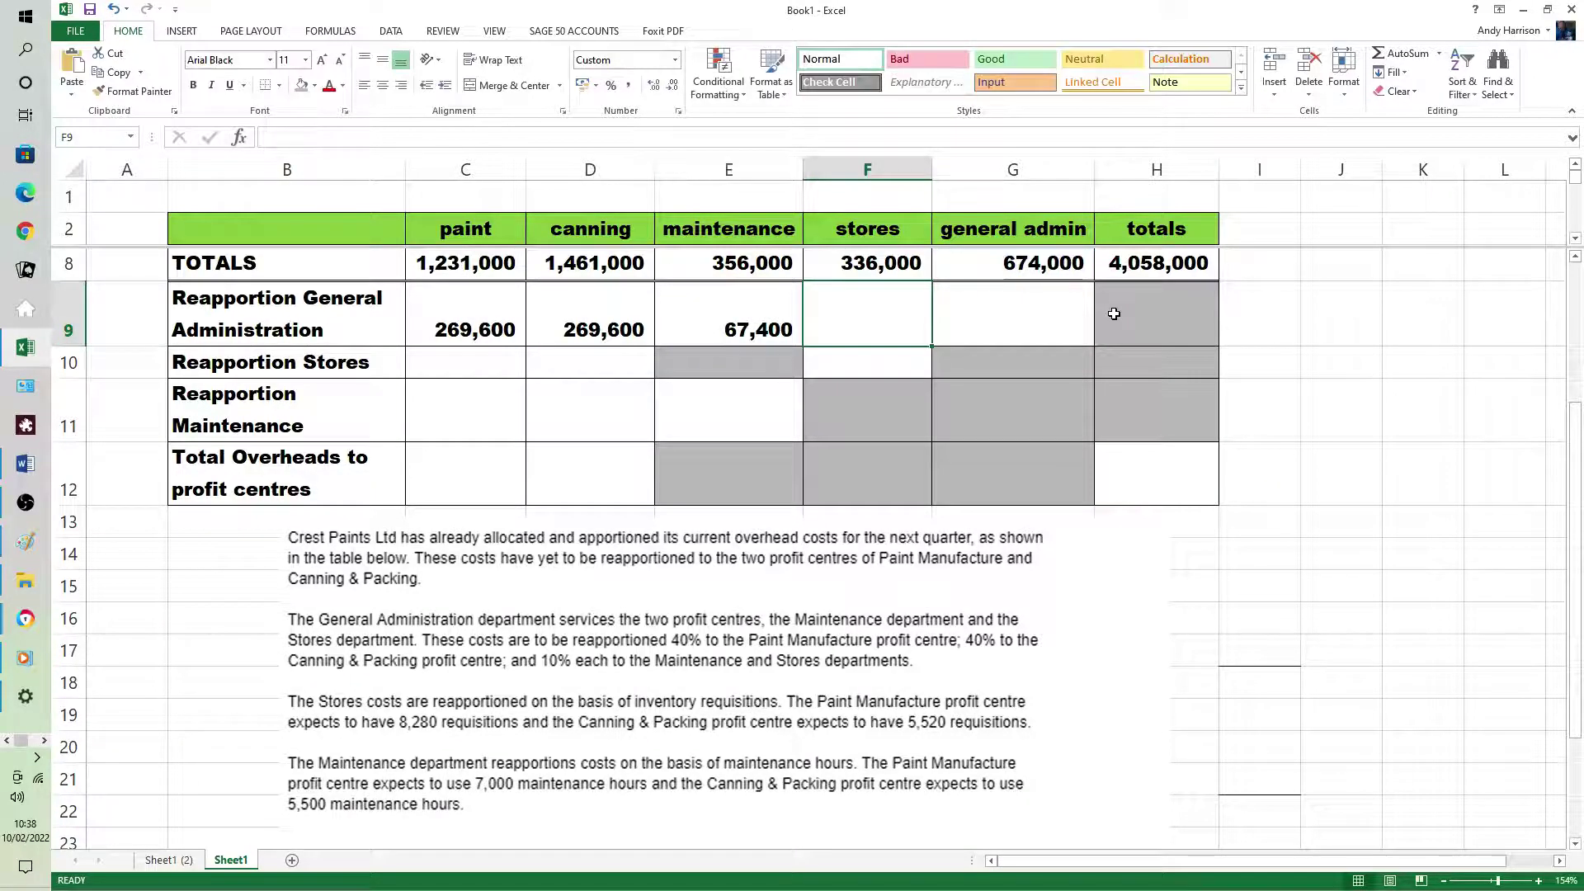
type("=g8")
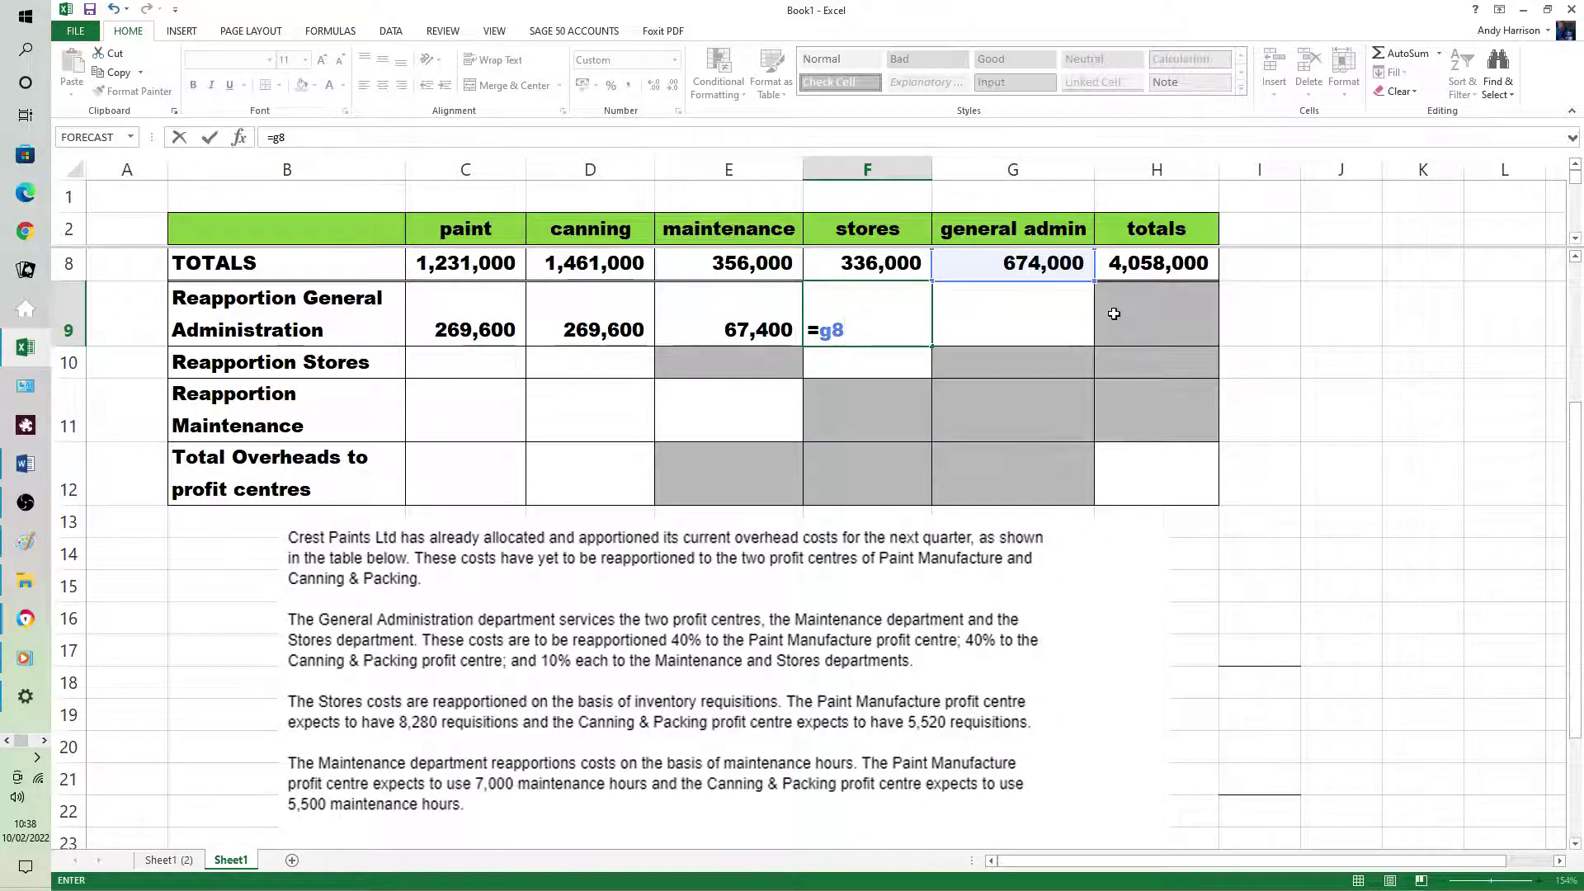
type("*10%")
key("Tab")
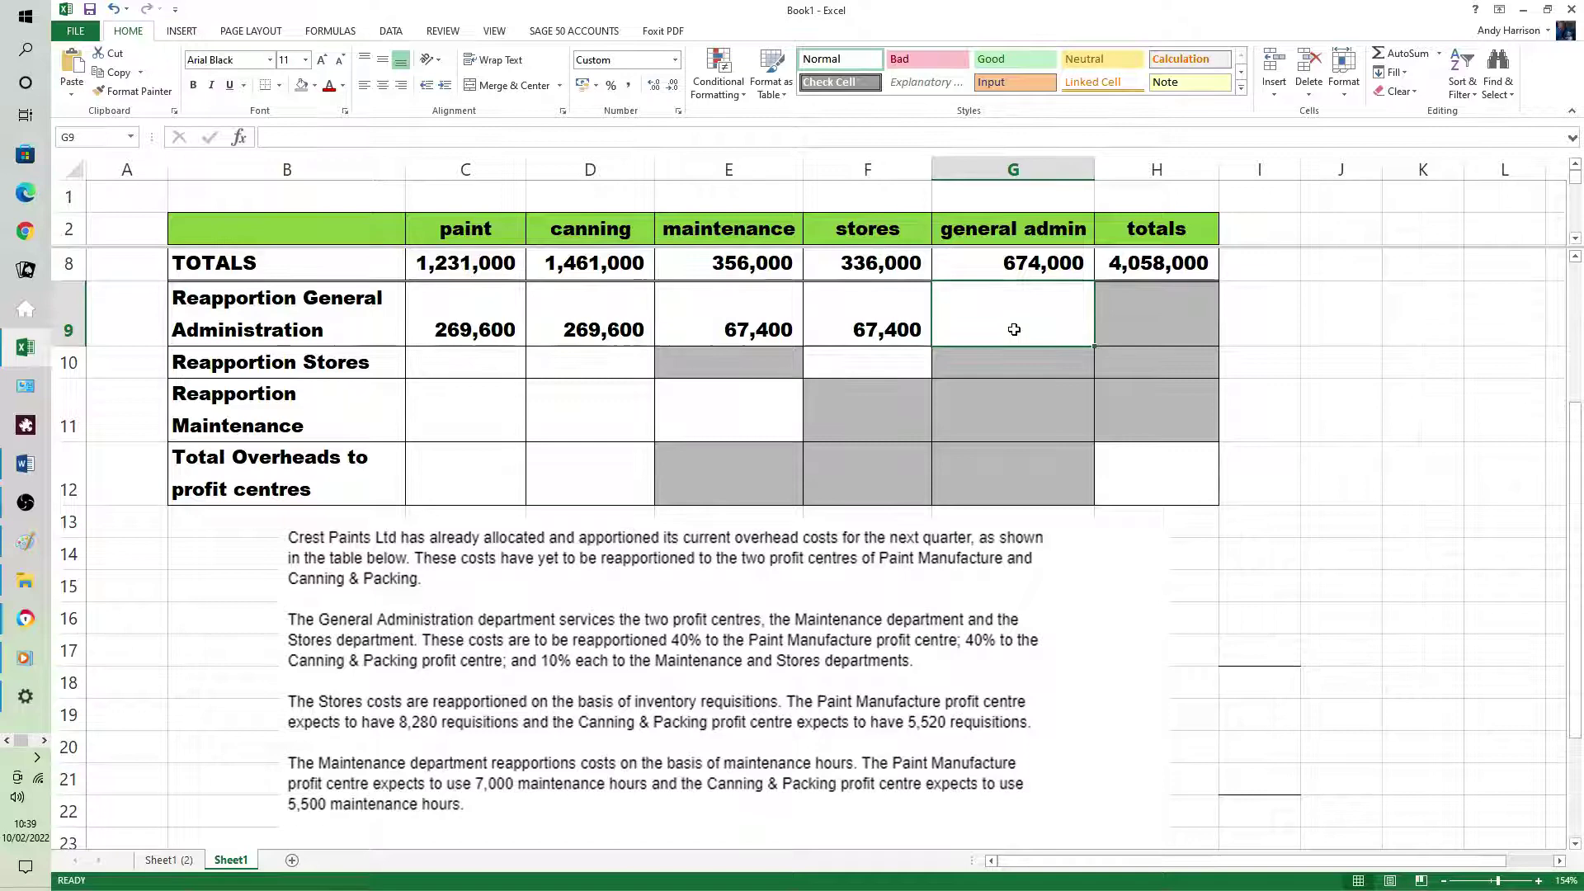
Enter =0-C9-D9-E9-F9 as general admin's reapportionment, giving -674,000.
type("0")
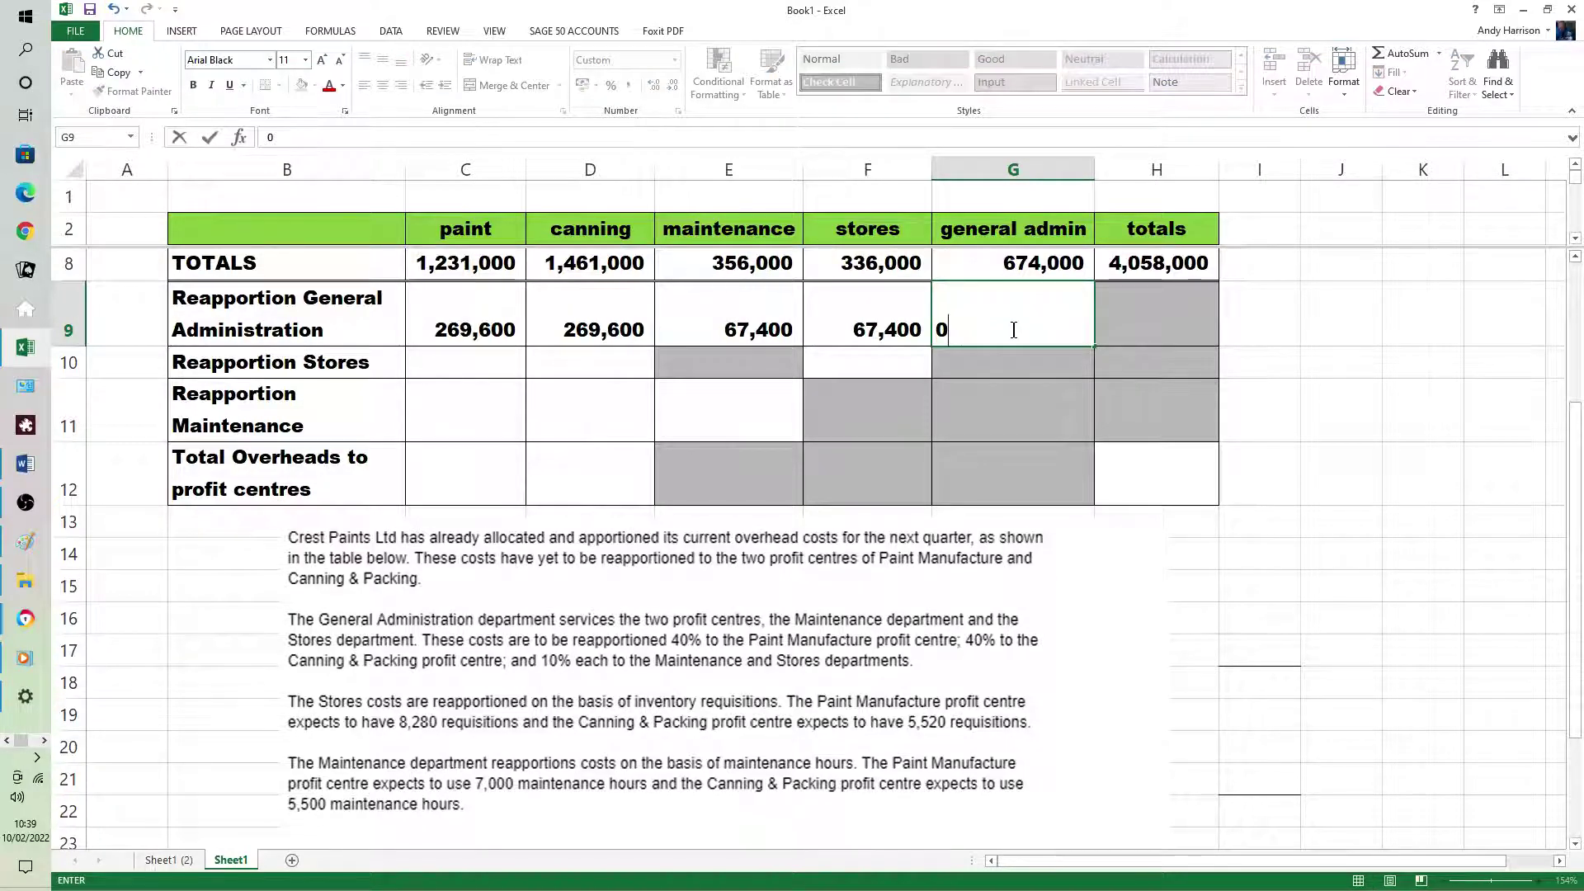
type("-c")
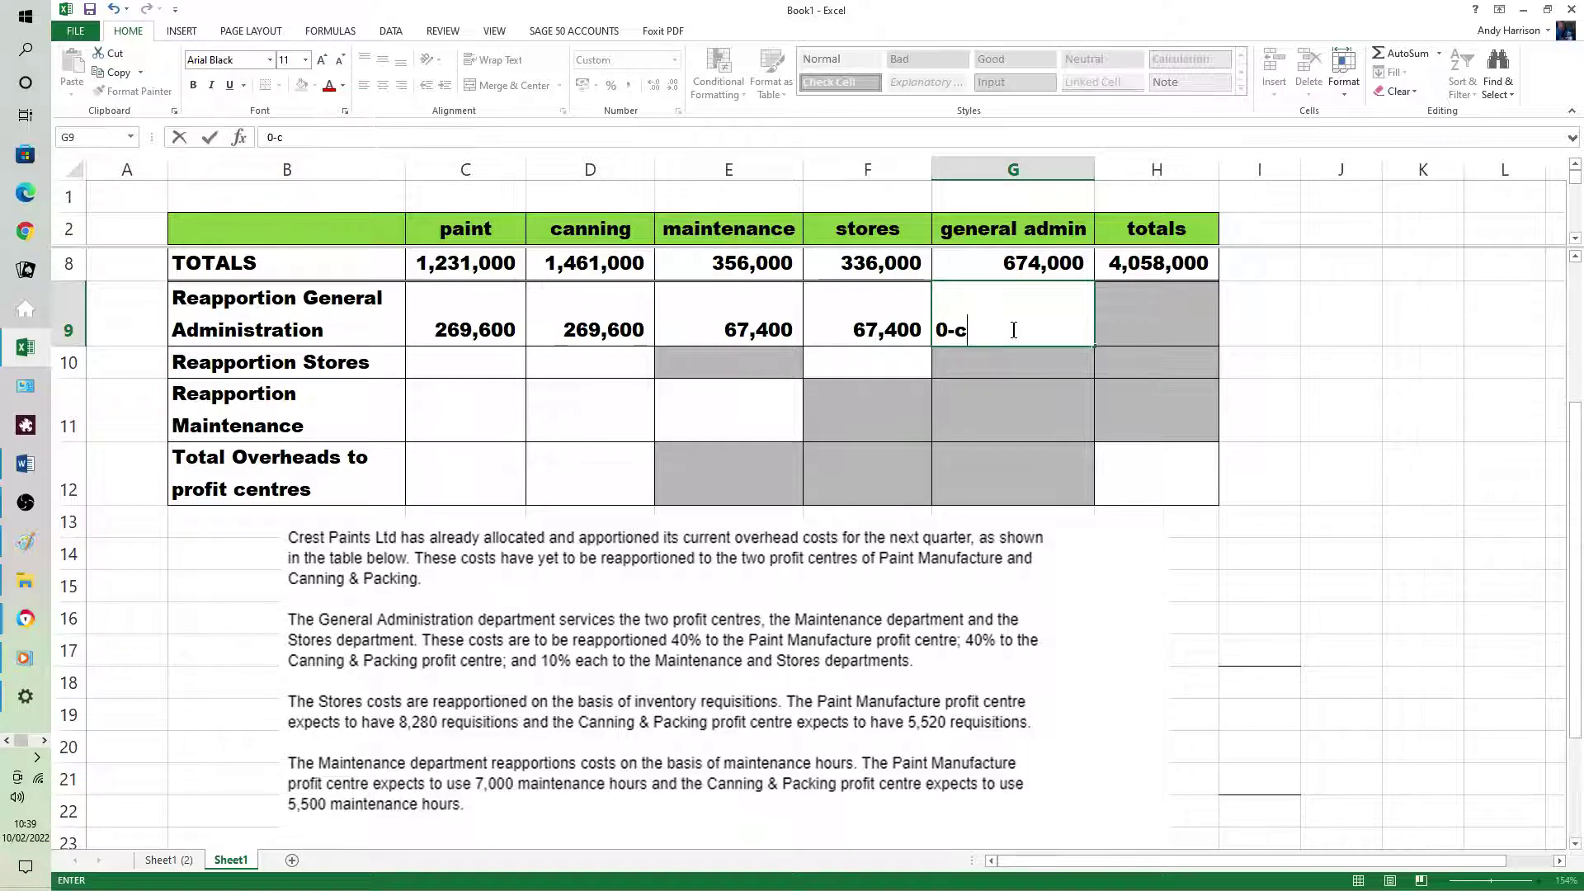
type("9")
key("BackSpace")
key("BackSpace")
key("BackSpace")
key("BackSpace")
type("=0-")
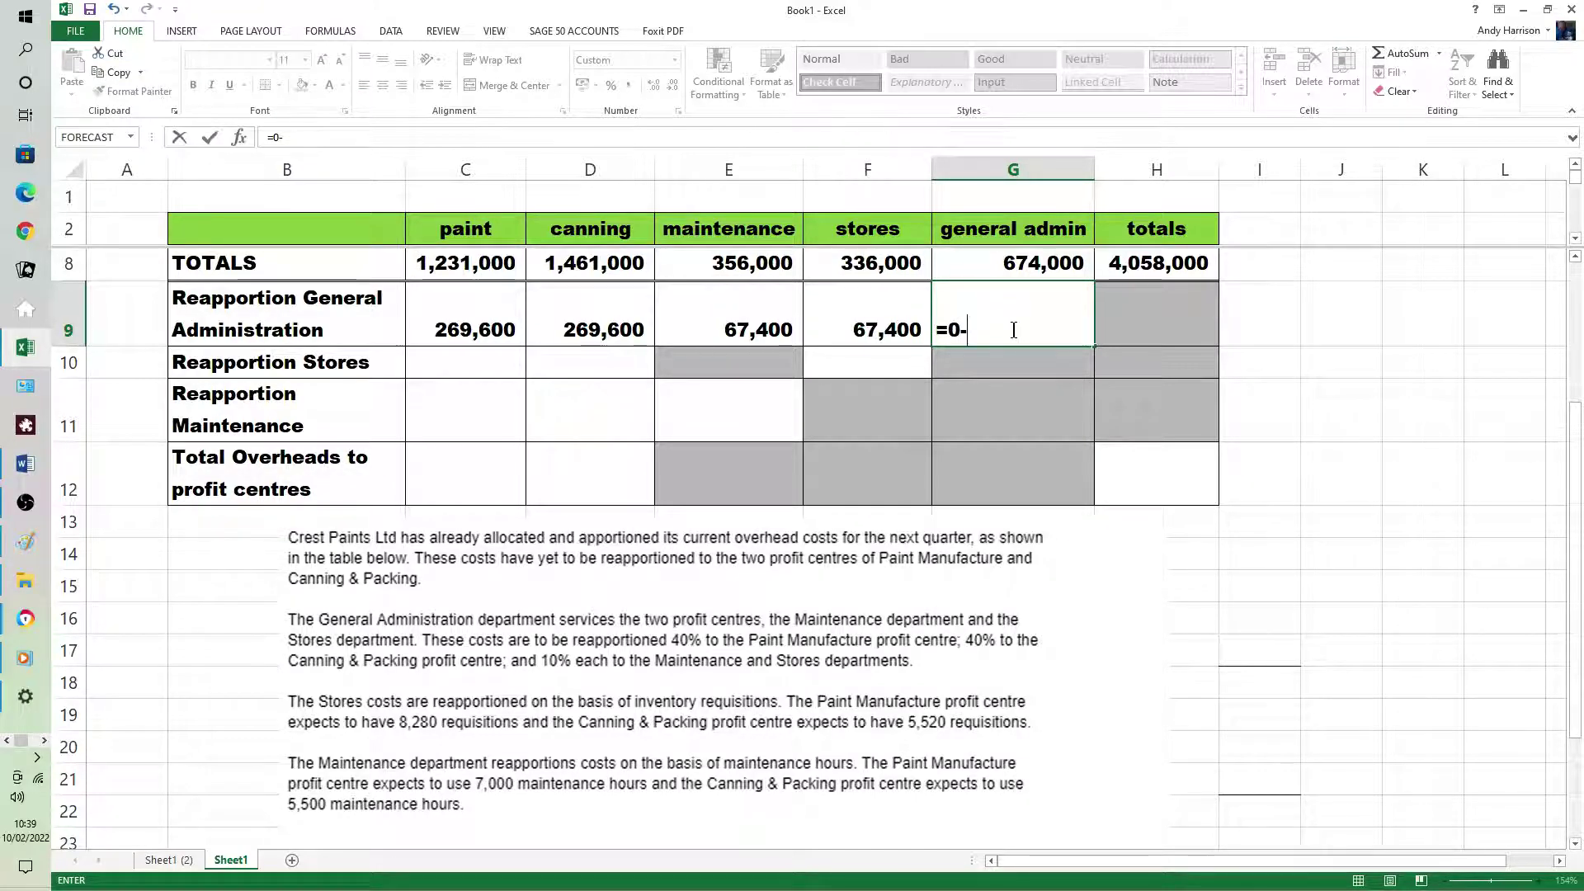
type("c9-")
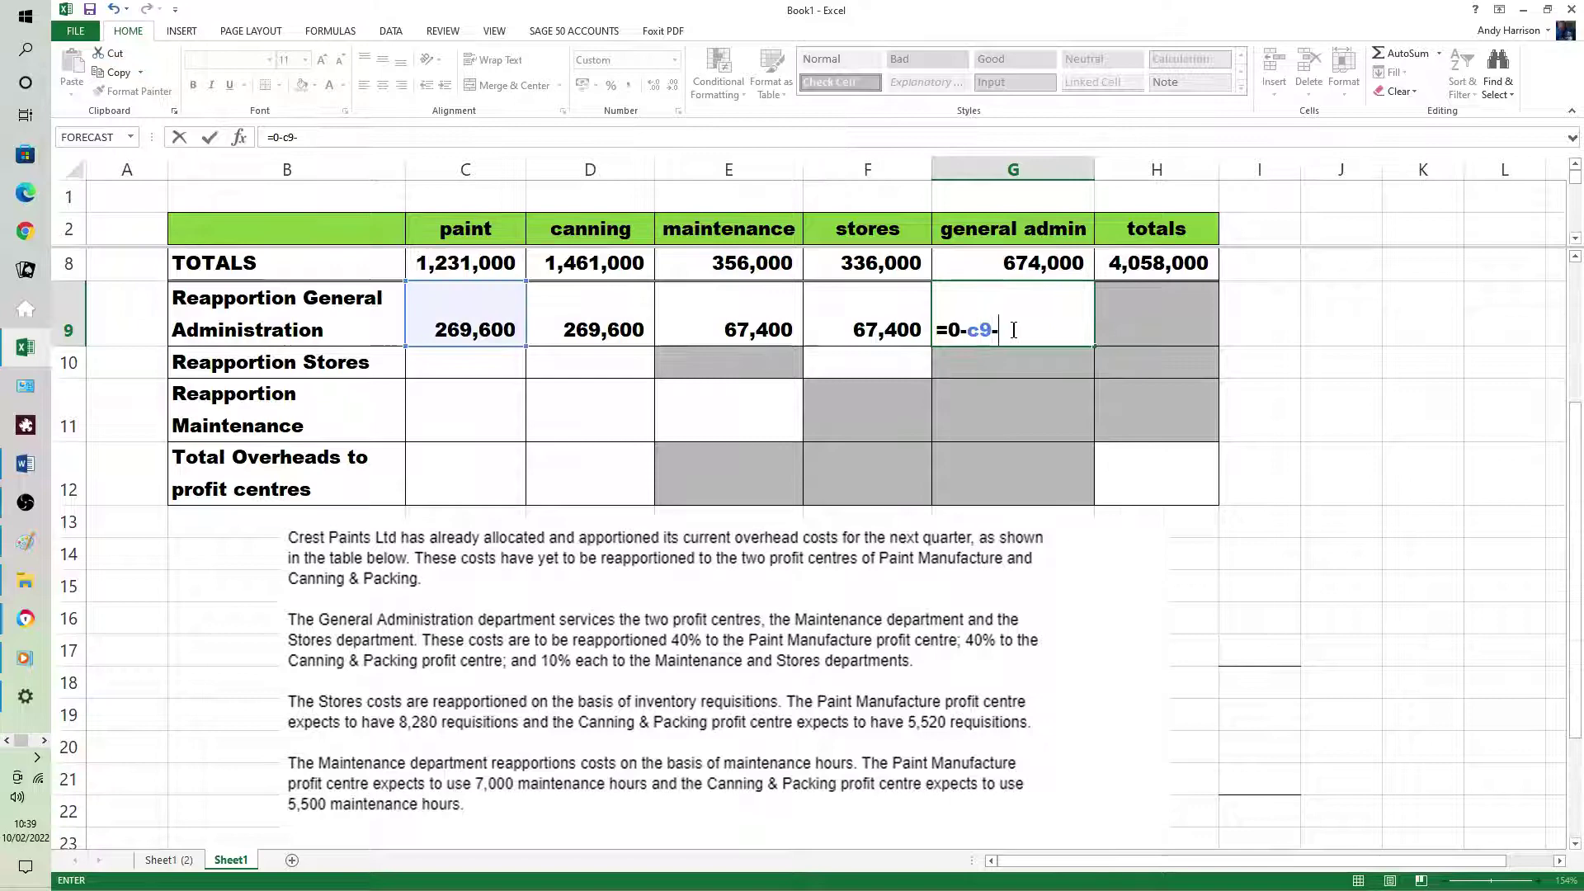
type("d9")
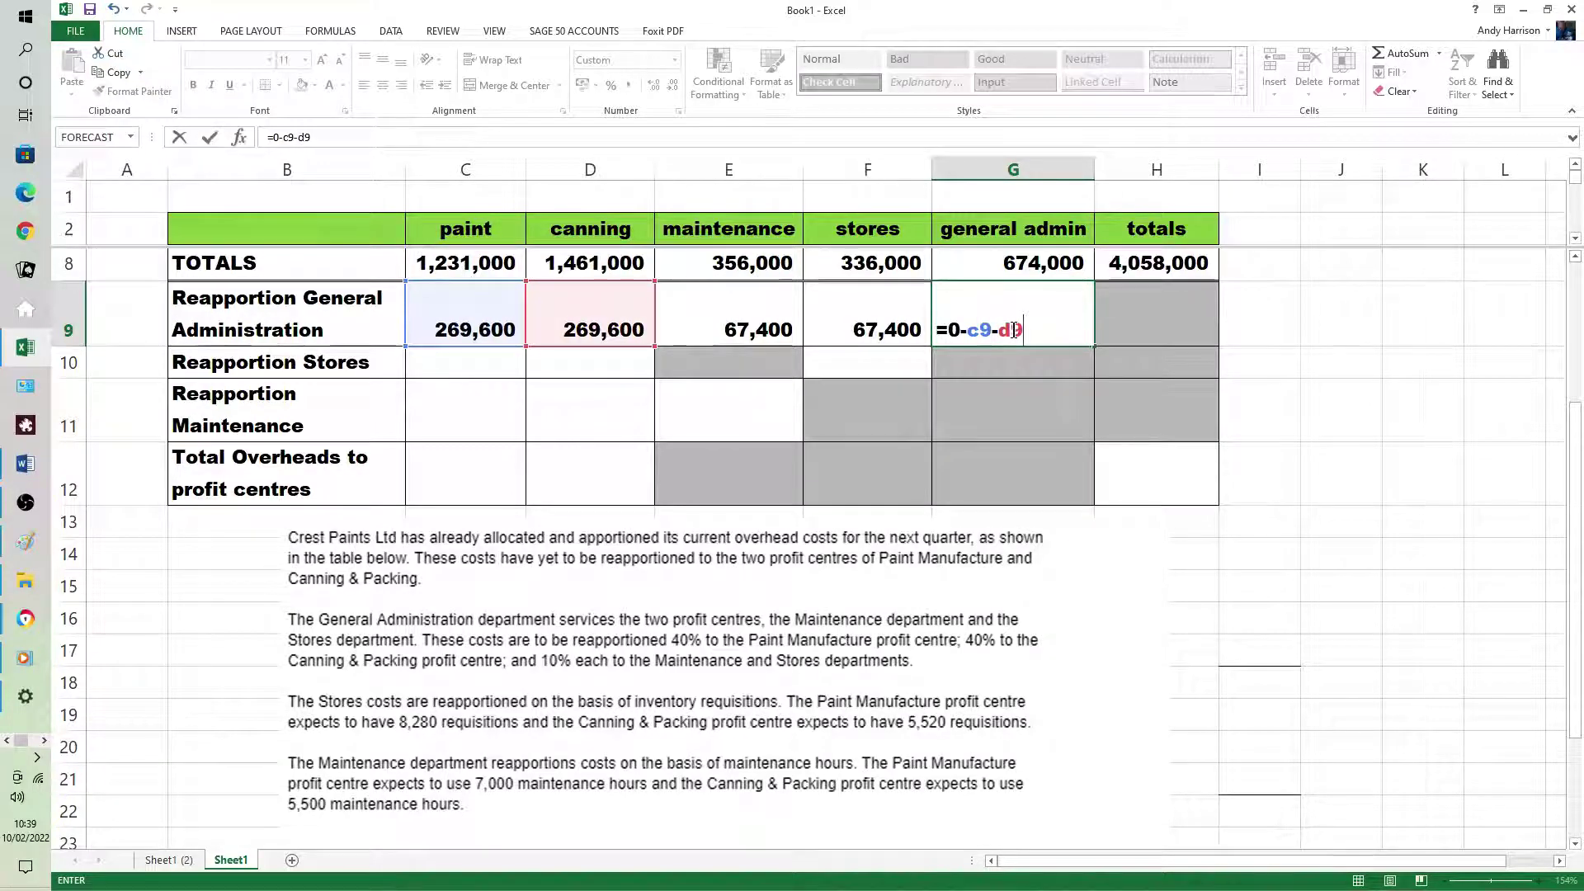
type("-")
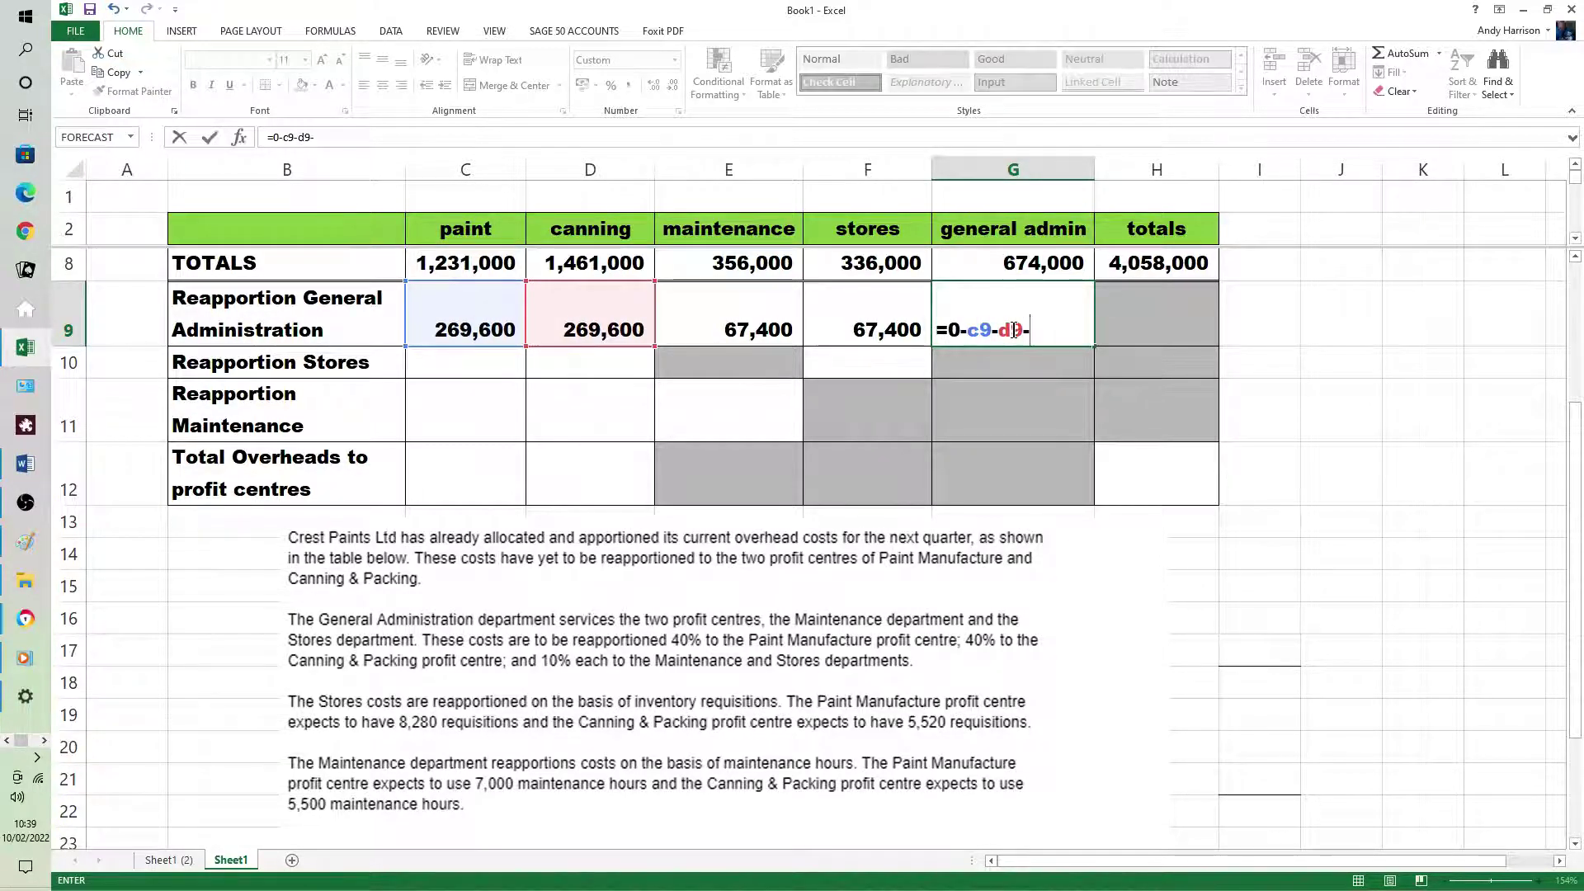
type("e9")
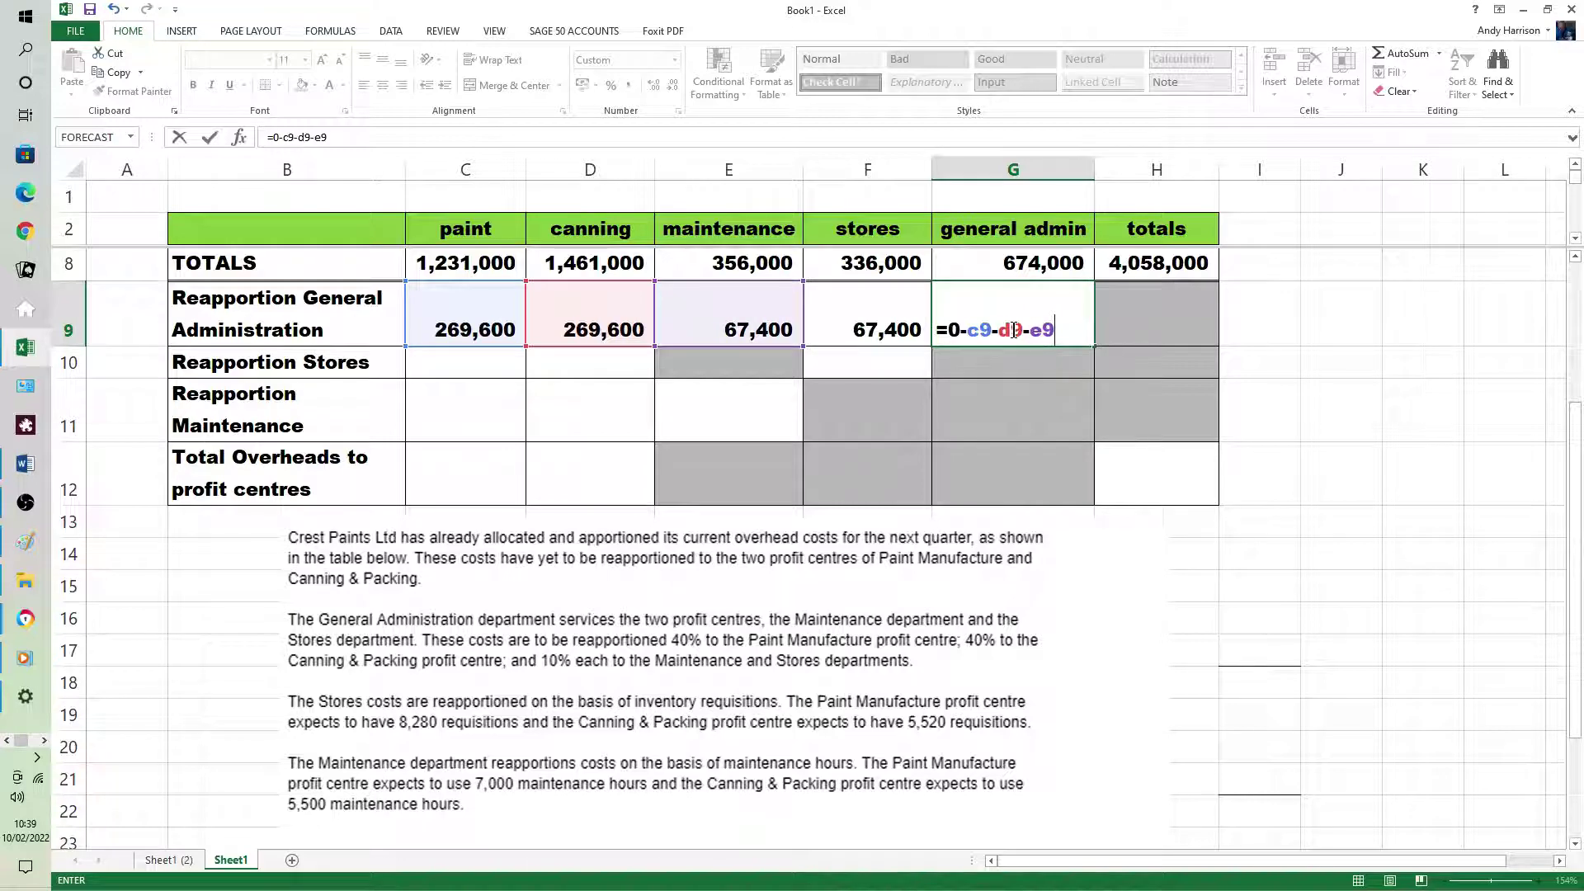
type("-f9")
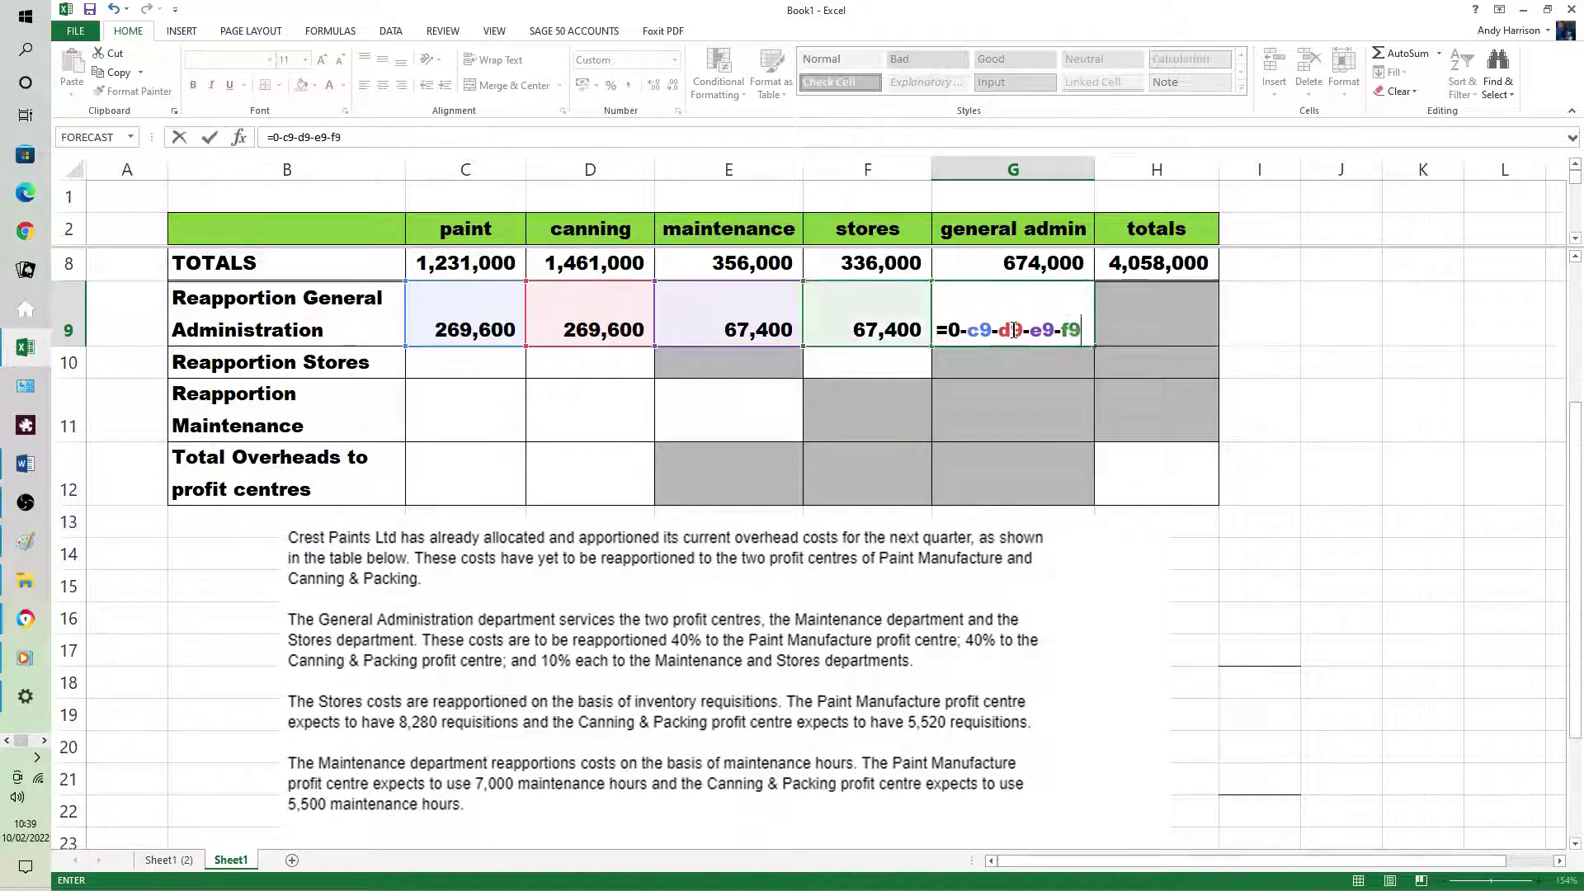
left_click(1188, 297)
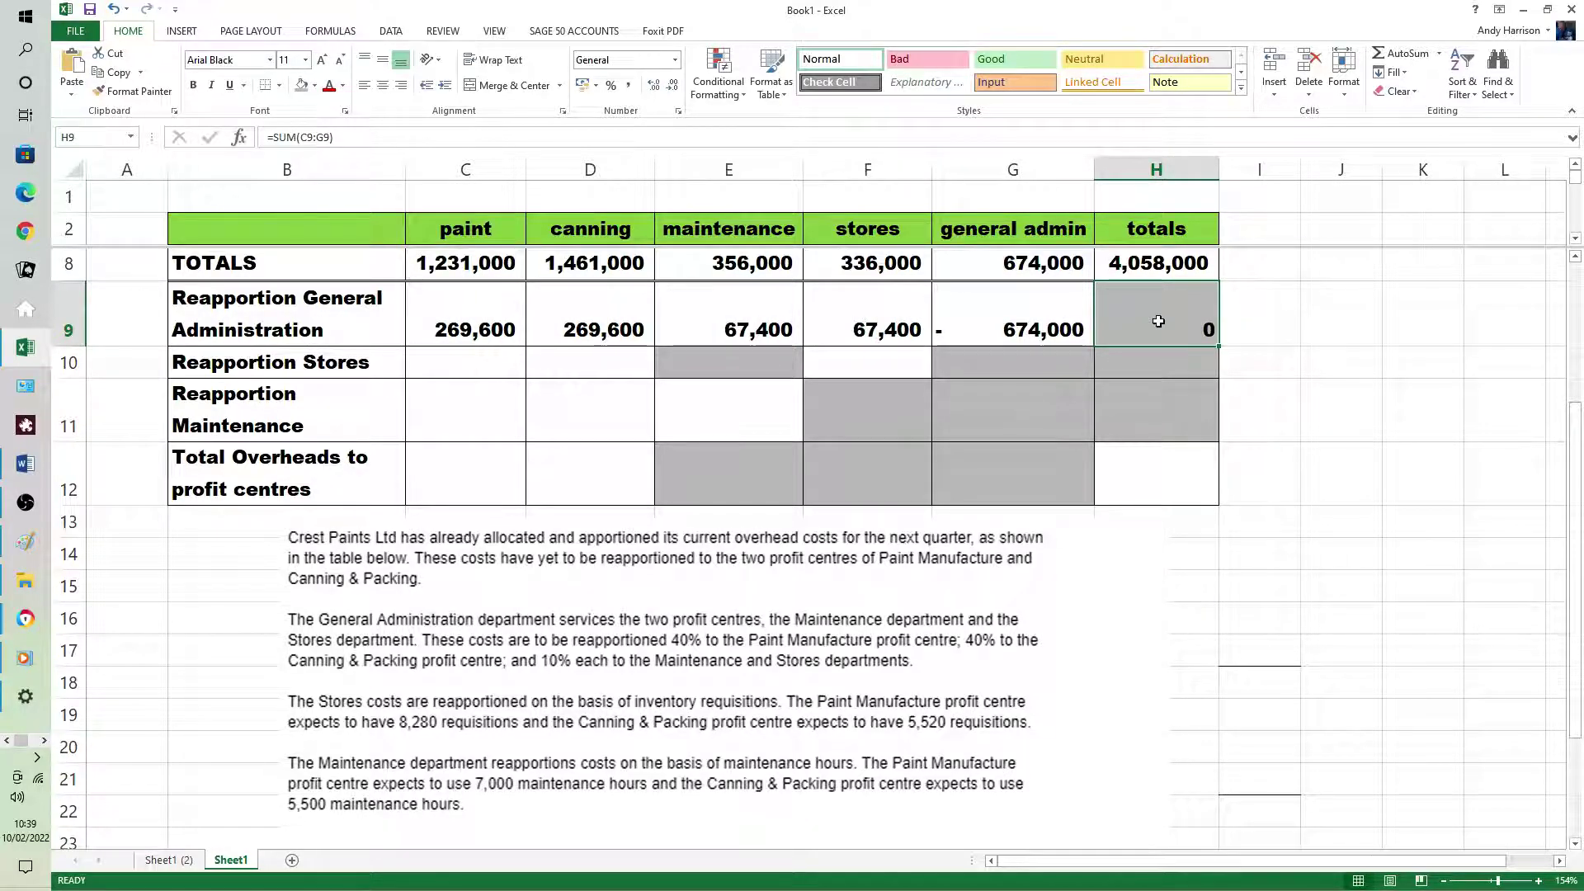
AutoSum G8:G11 into G12 so general admin totals zero.
left_click_drag(1023, 264, 1047, 470)
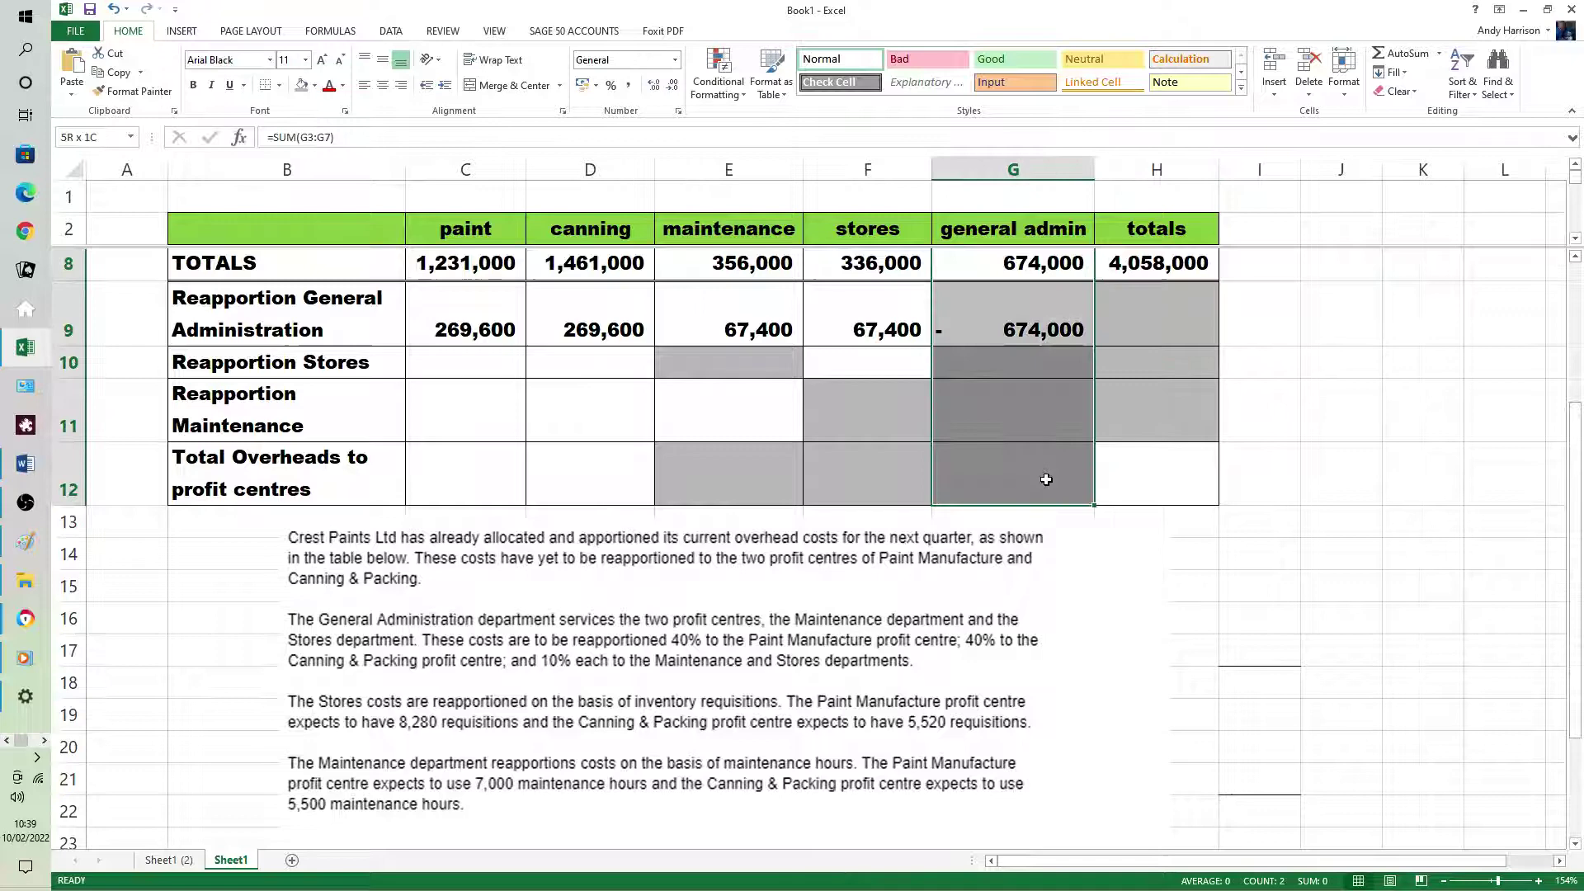
left_click(1399, 53)
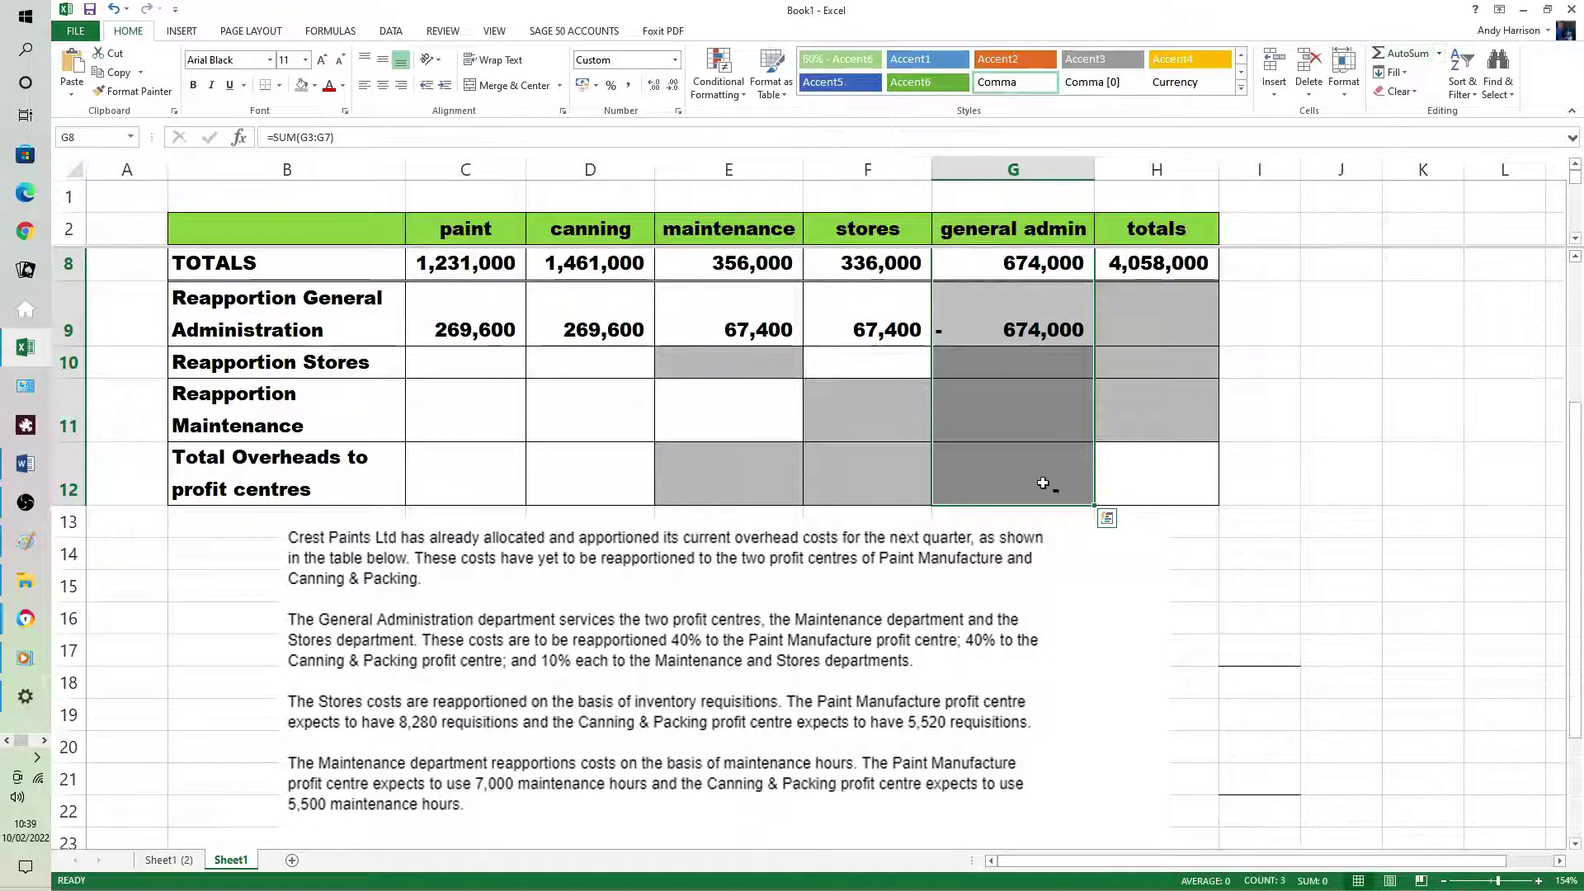
left_click(1043, 483)
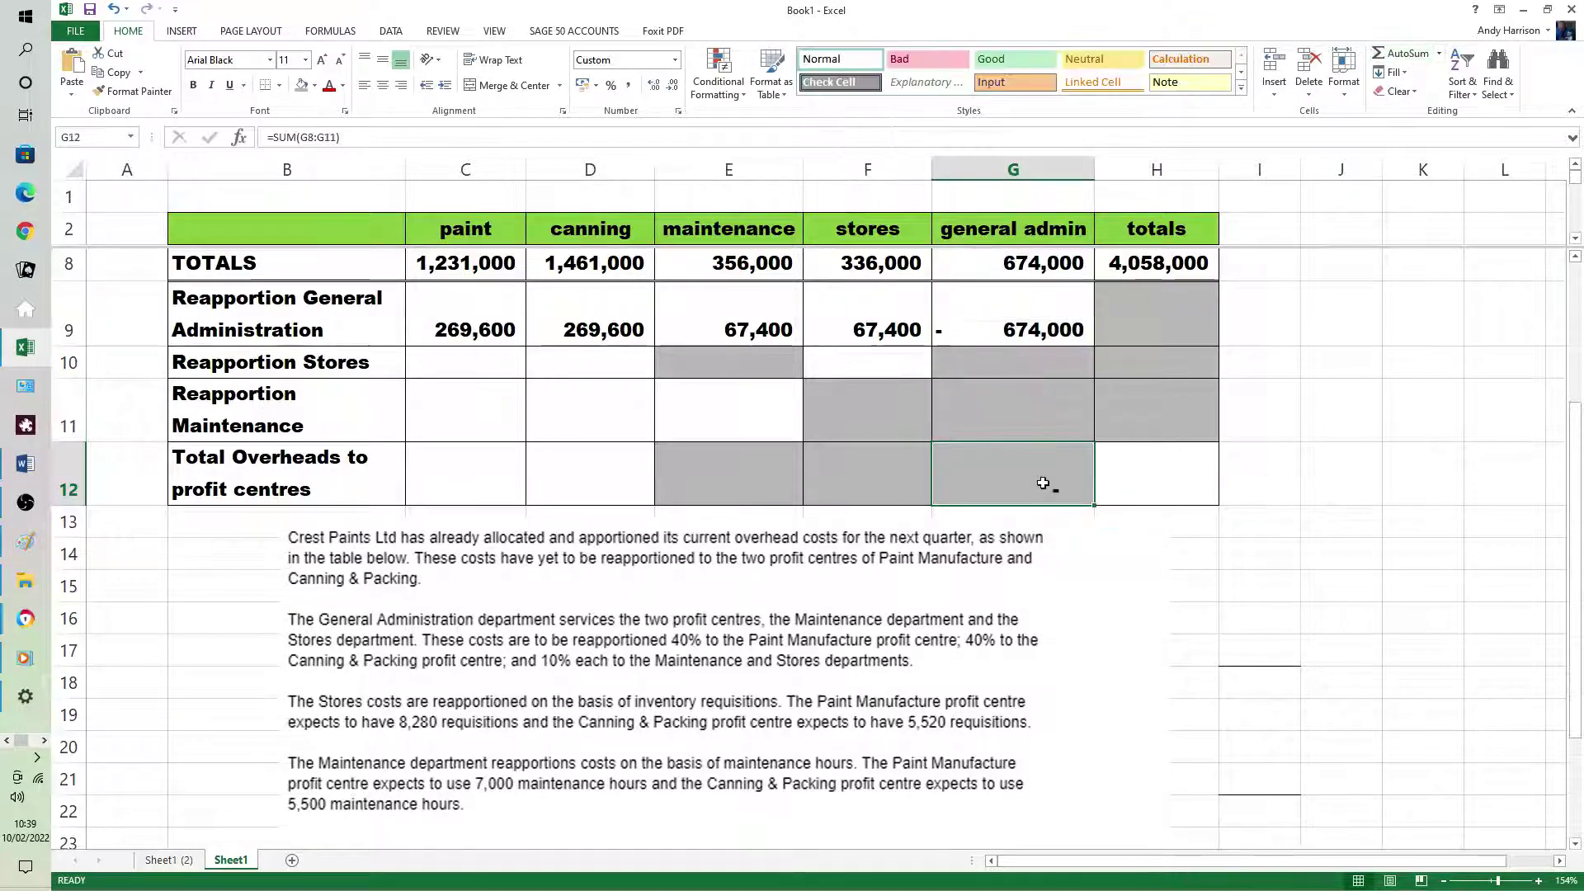
AutoSum F8:F9 into F10, giving 403,400 of stores overhead to reapportion.
left_click(1343, 408)
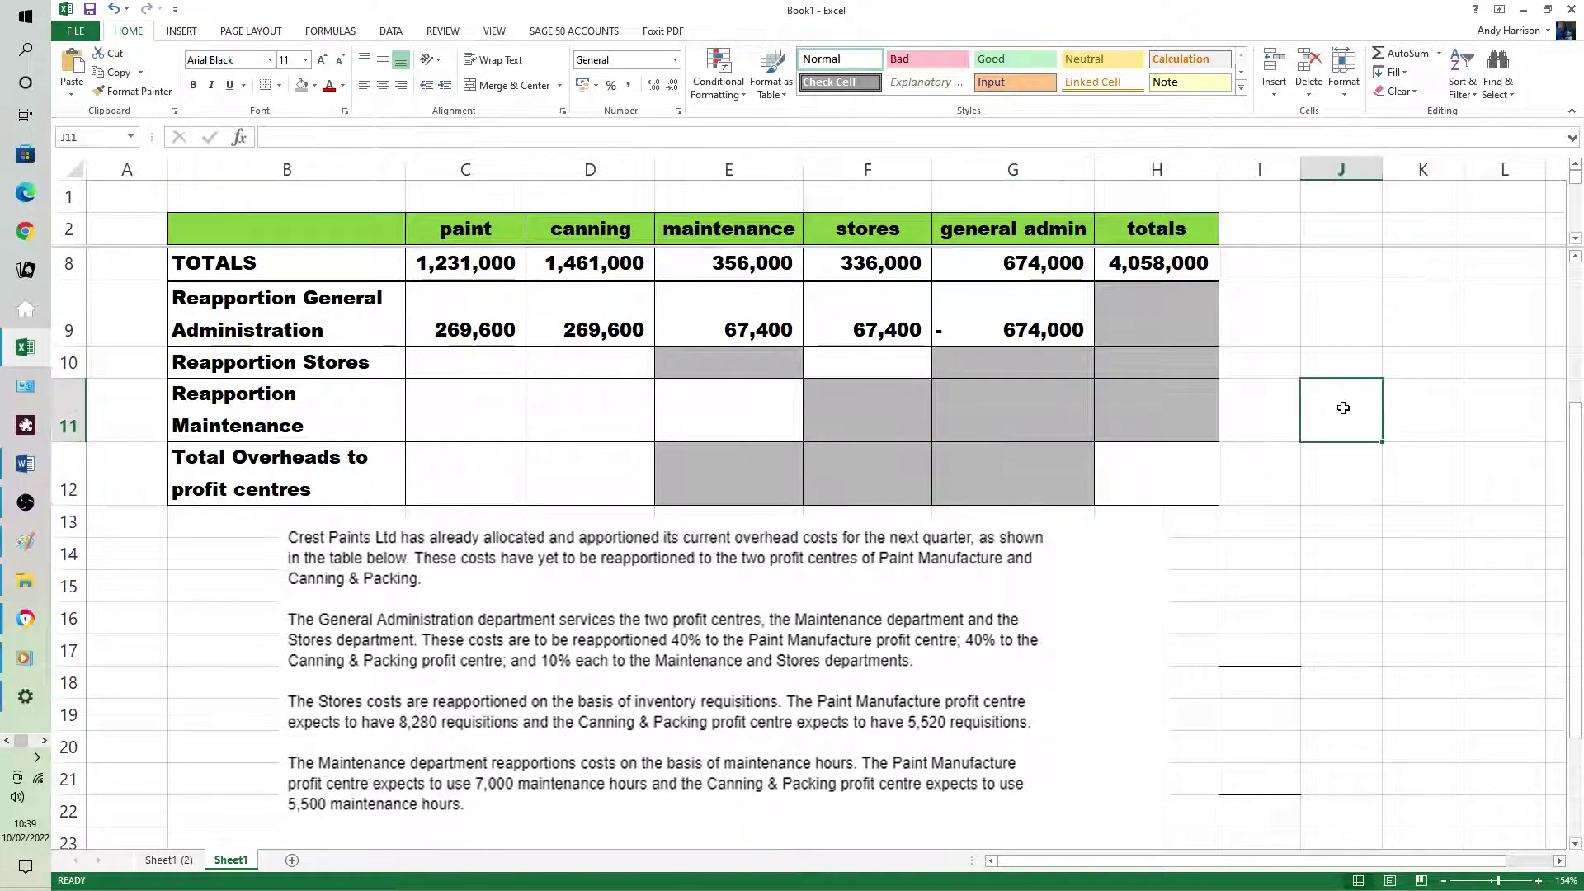
left_click(888, 277)
left_click_drag(888, 277, 876, 367)
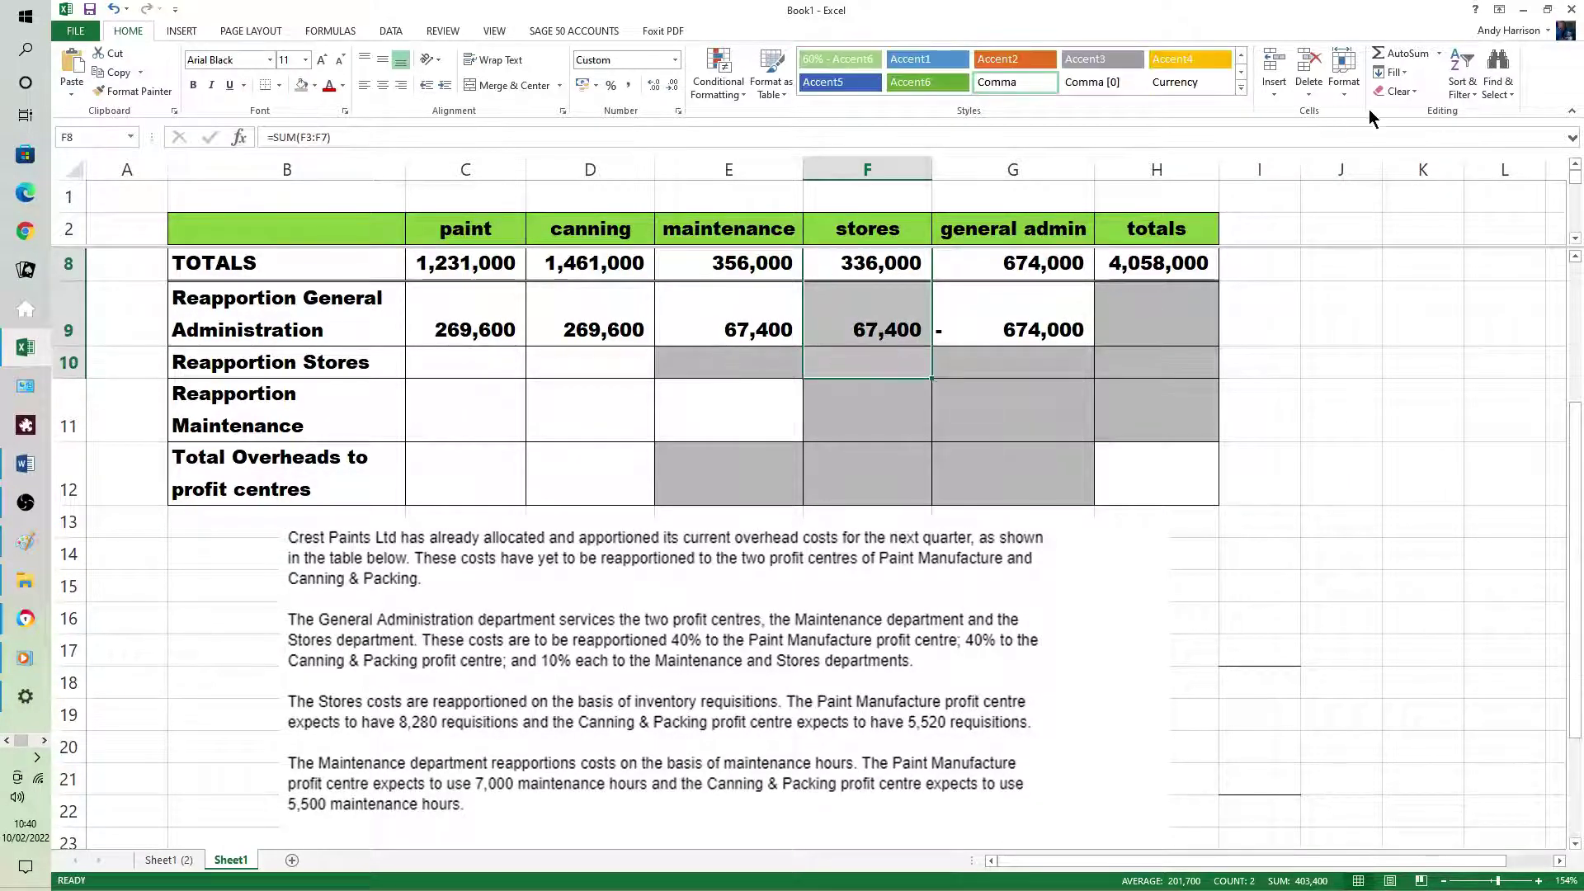
left_click(1400, 58)
left_click(1351, 355)
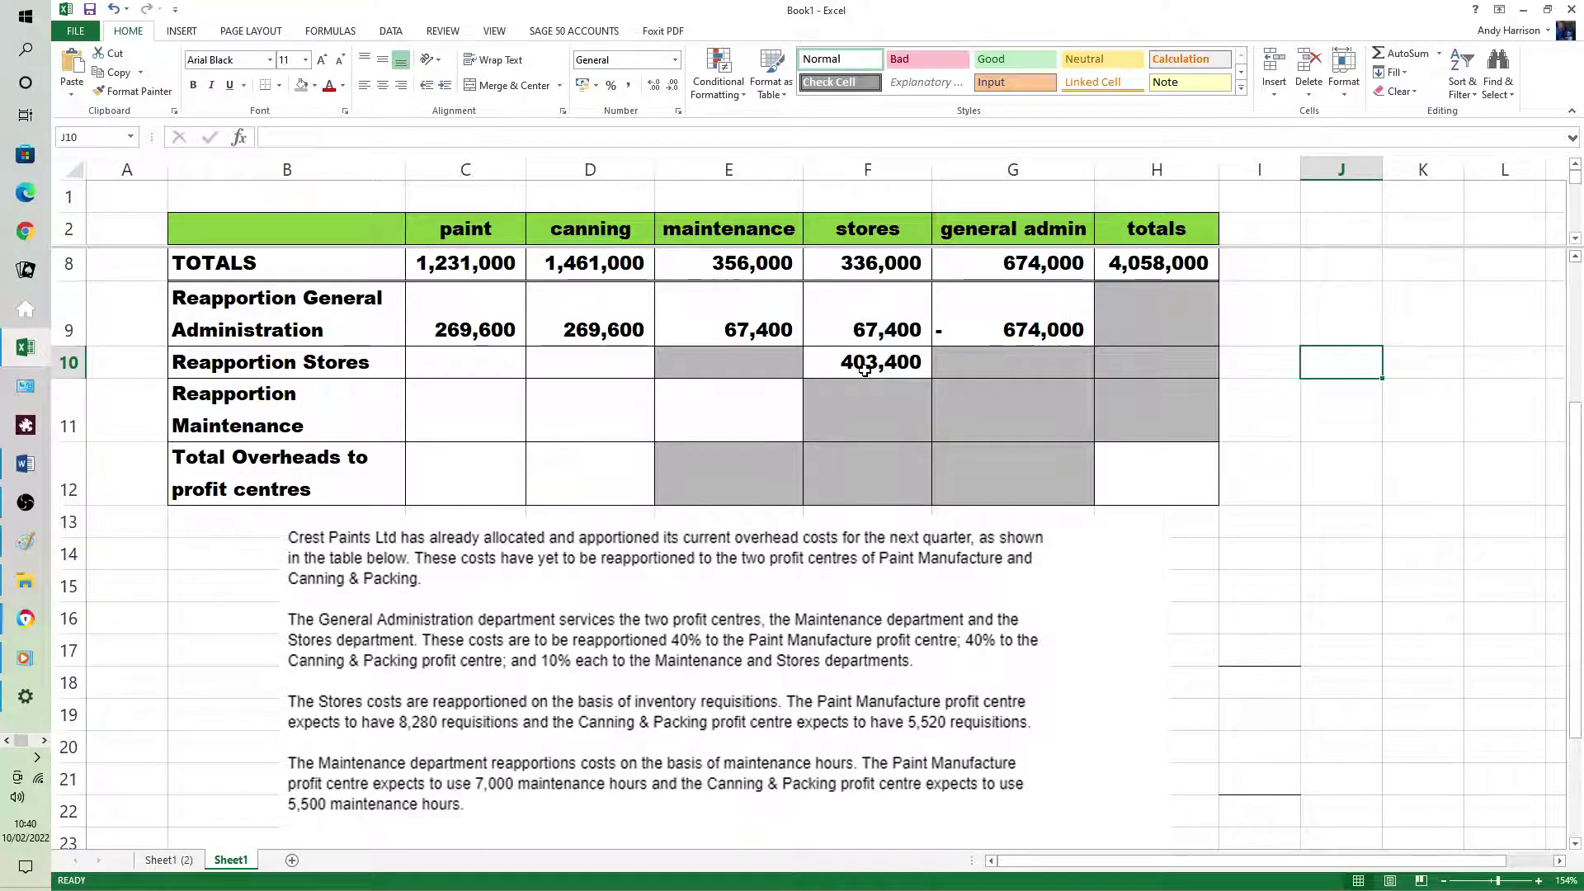
left_click(469, 364)
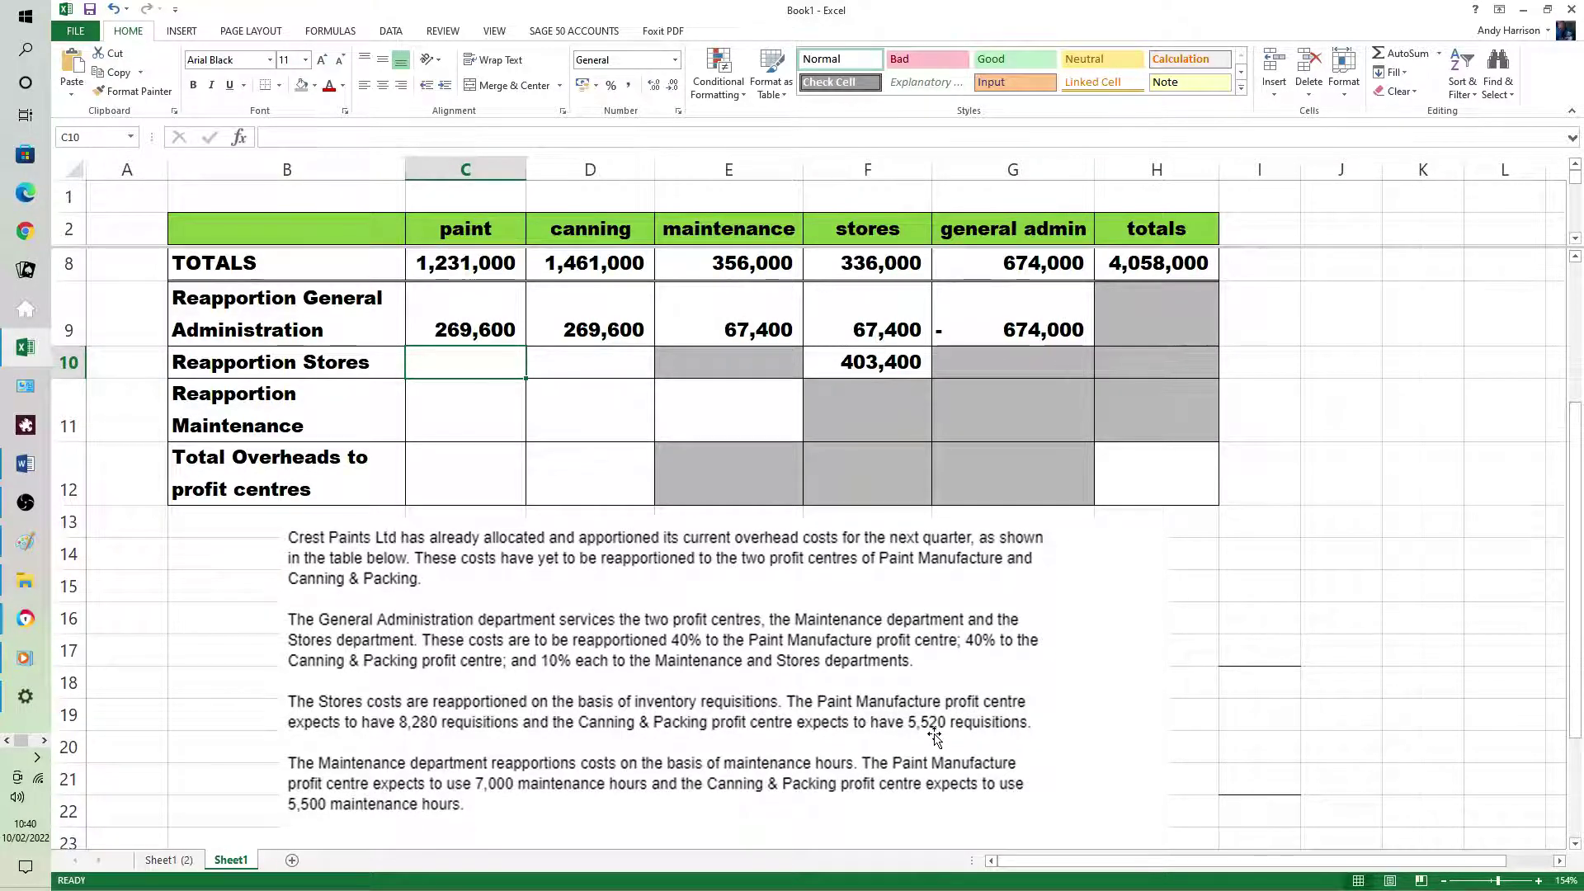
Enter requisitions 8280 and 5520 in I16:I17 and AutoSum them to 13800 in I18.
left_click(1277, 627)
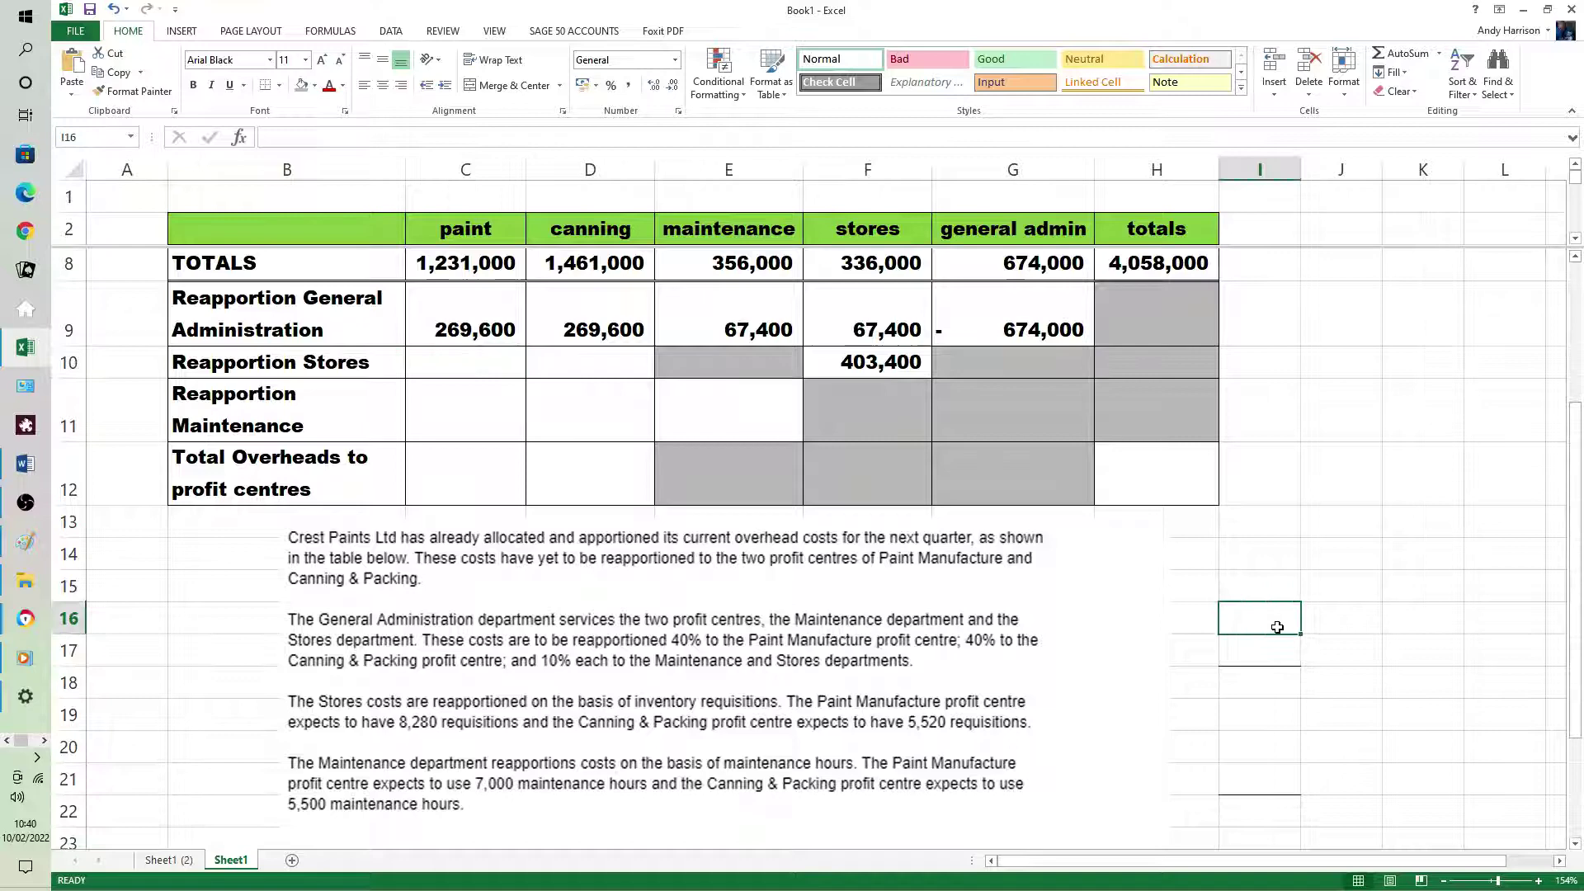
type("8280")
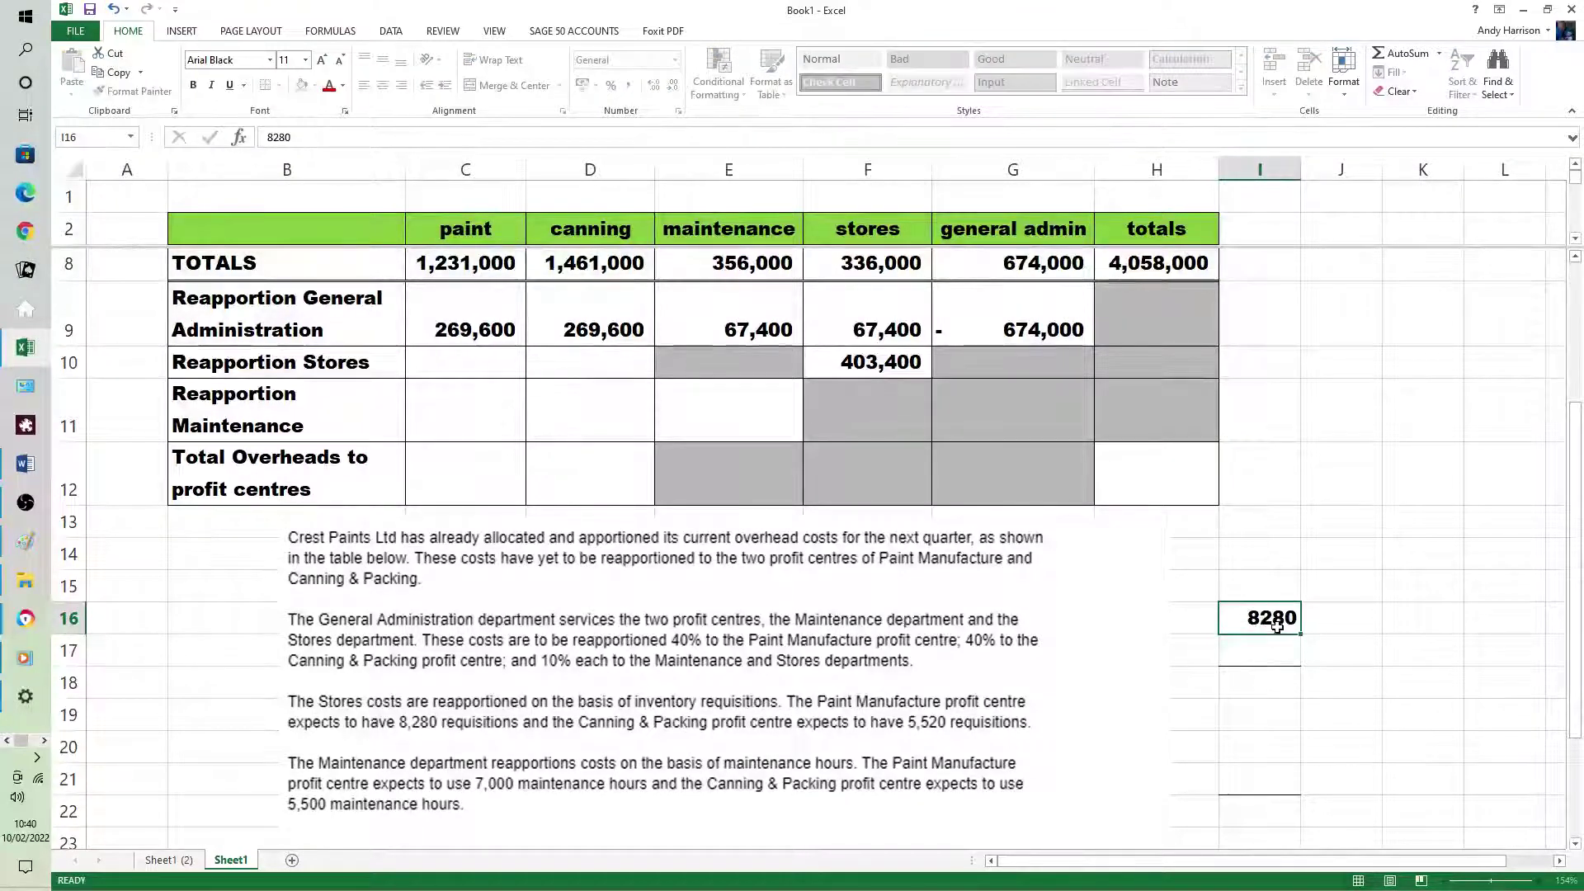
key("Return")
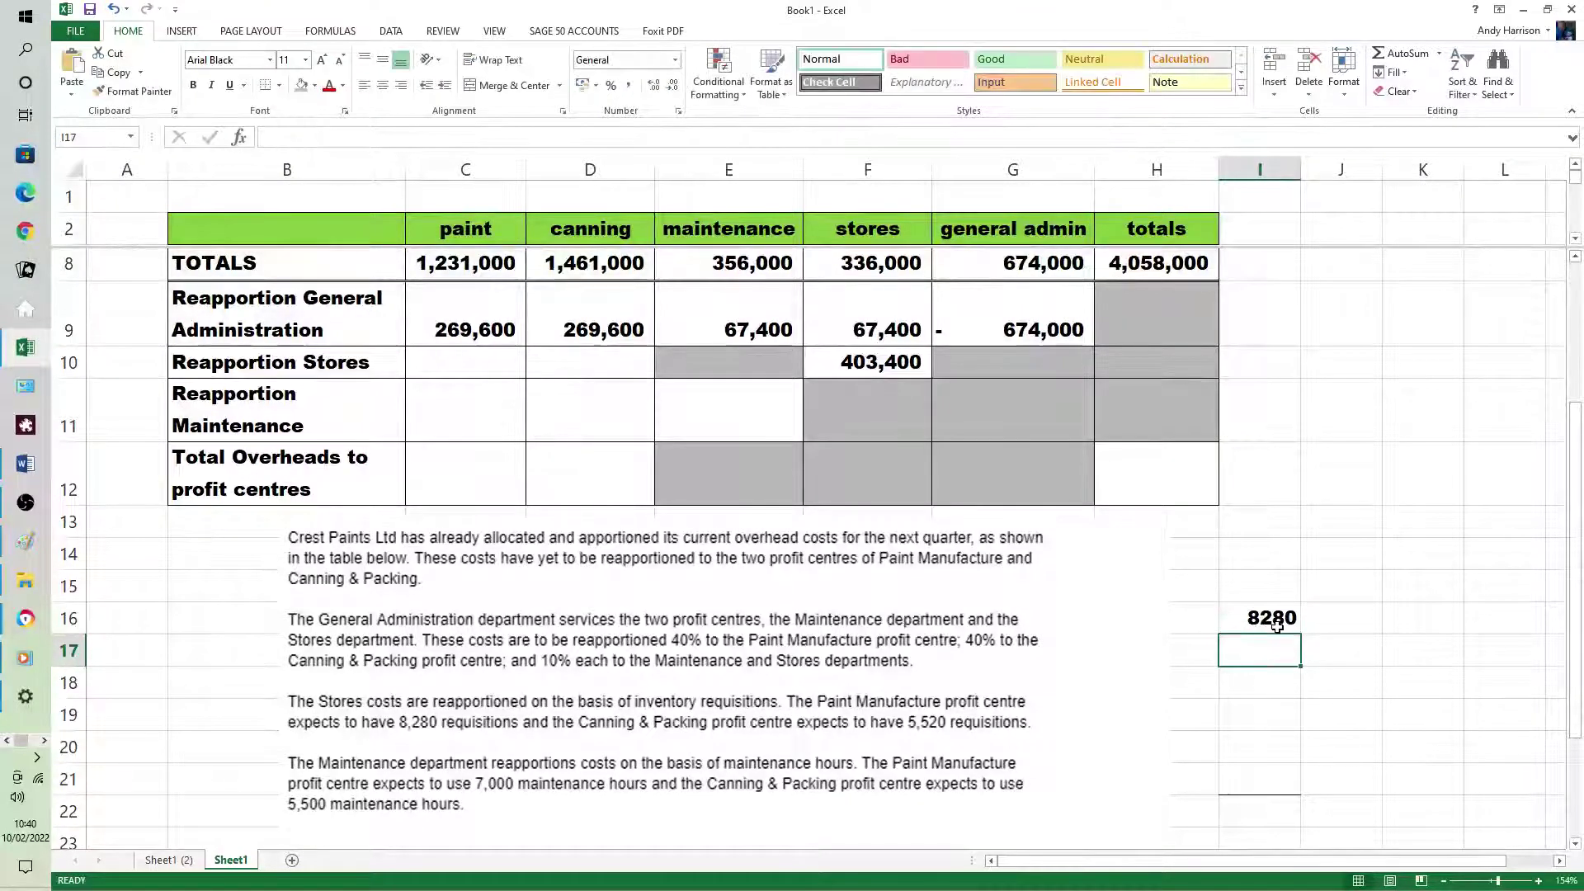
type("55")
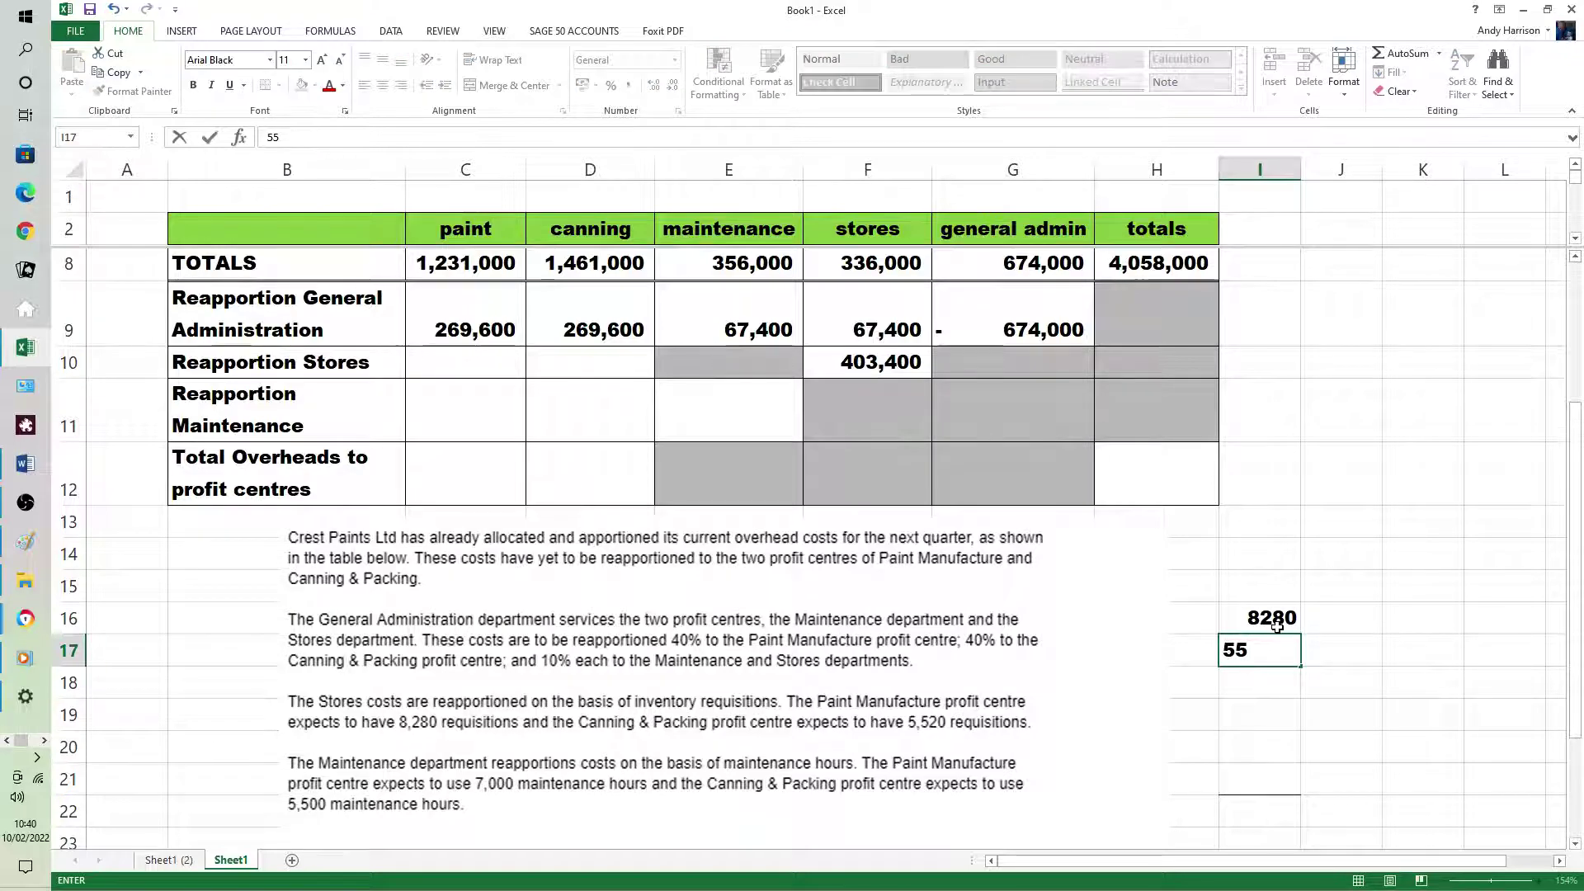
type("20")
key("Return")
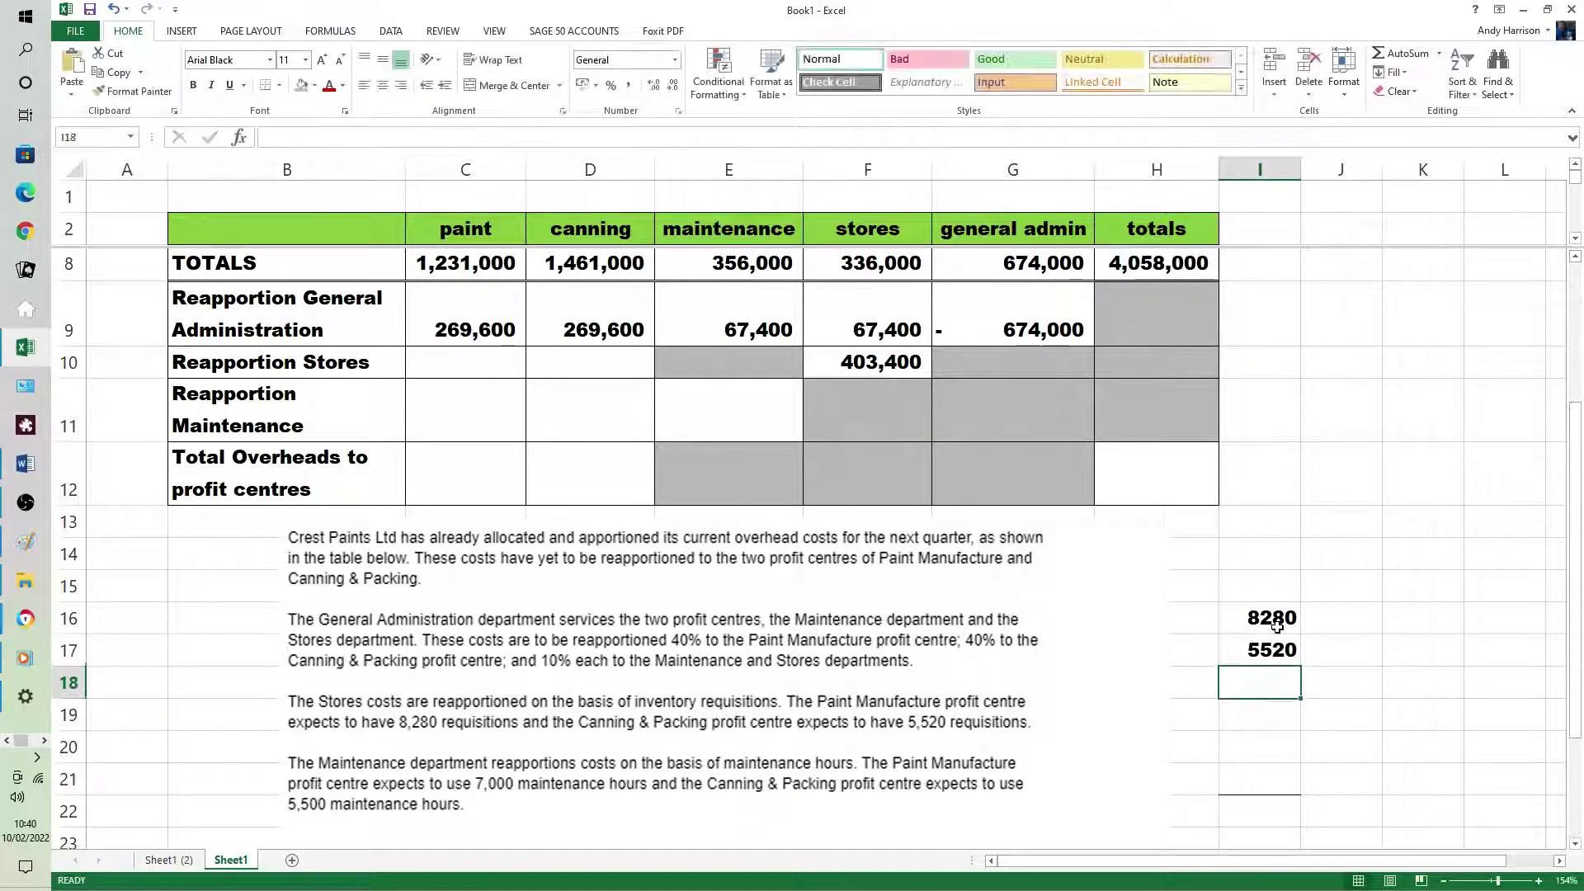
left_click_drag(1277, 623, 1277, 677)
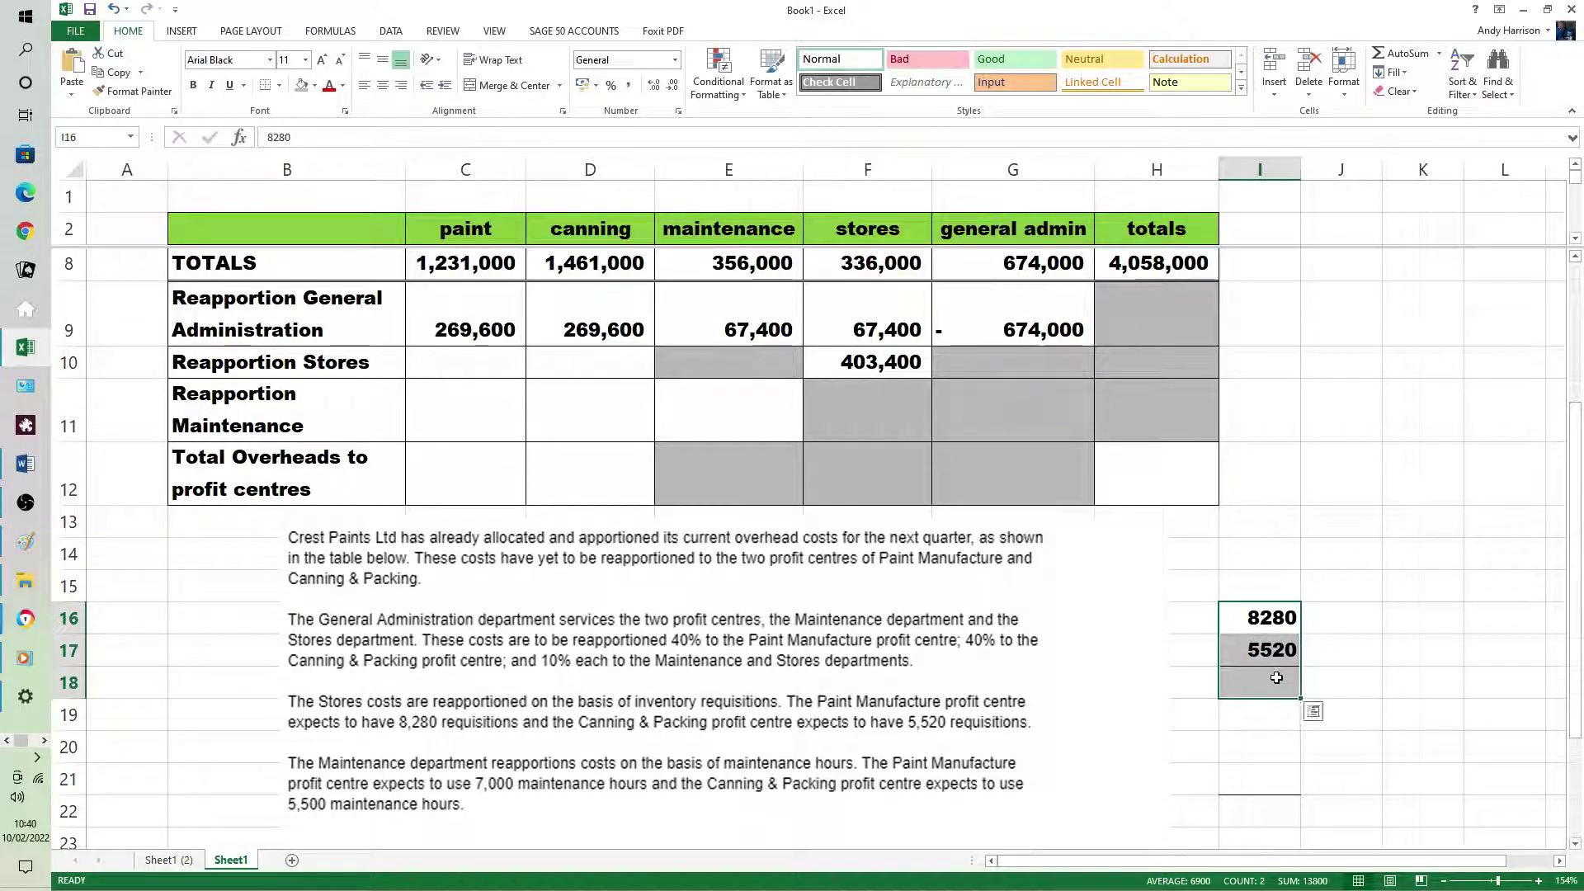
left_click(1403, 53)
left_click(1345, 517)
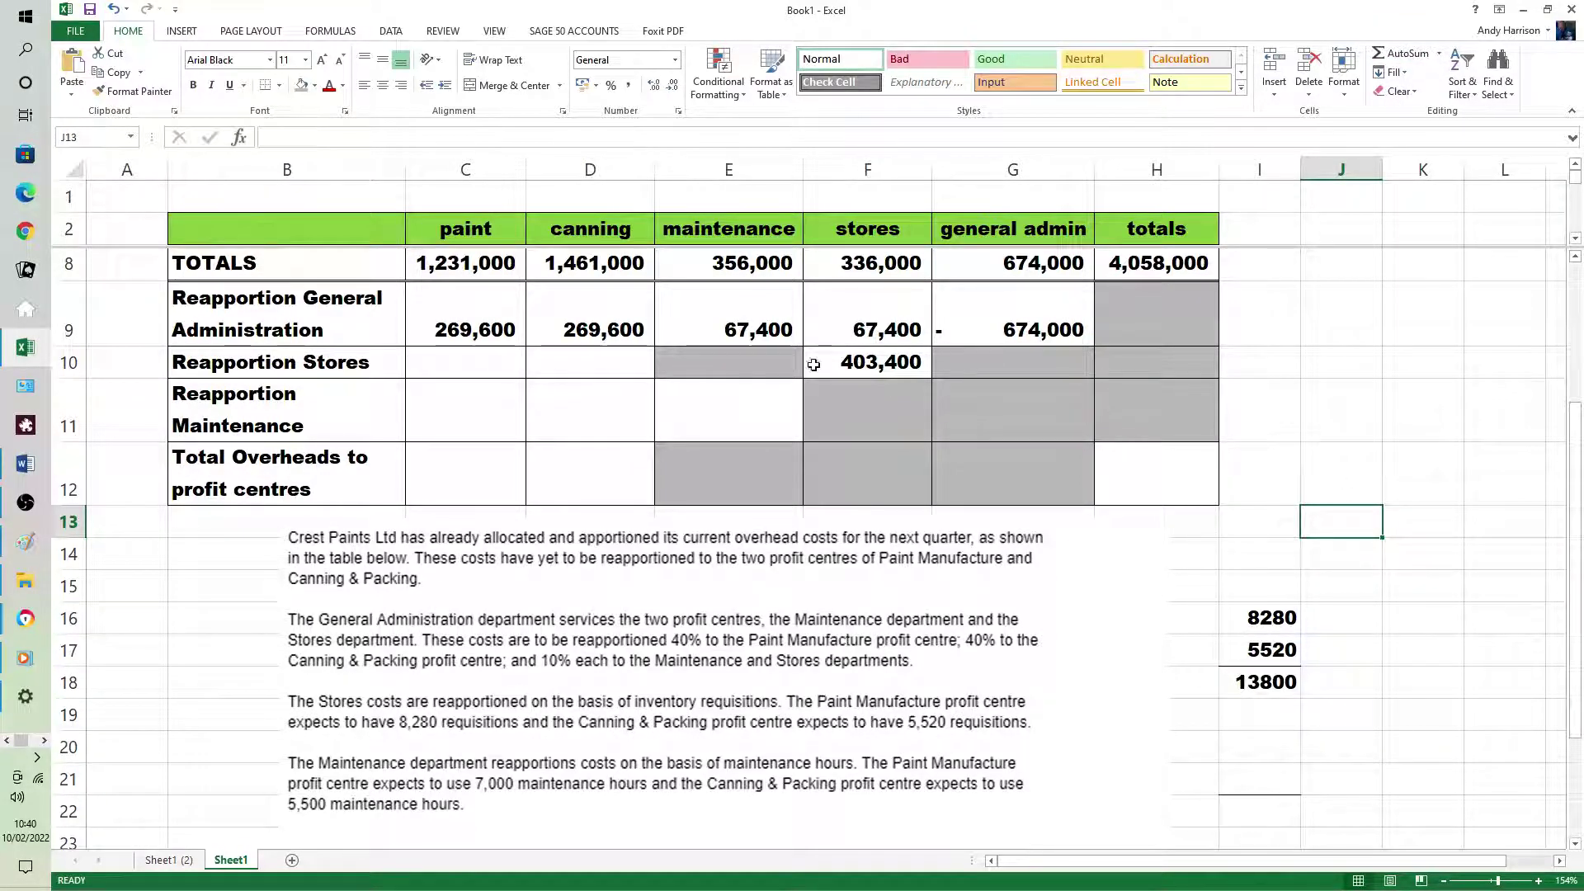
Enter =8280/13800*403400 in C10 and =5520/13800*403400 in D10, giving 242040 and 161360.
left_click(492, 363)
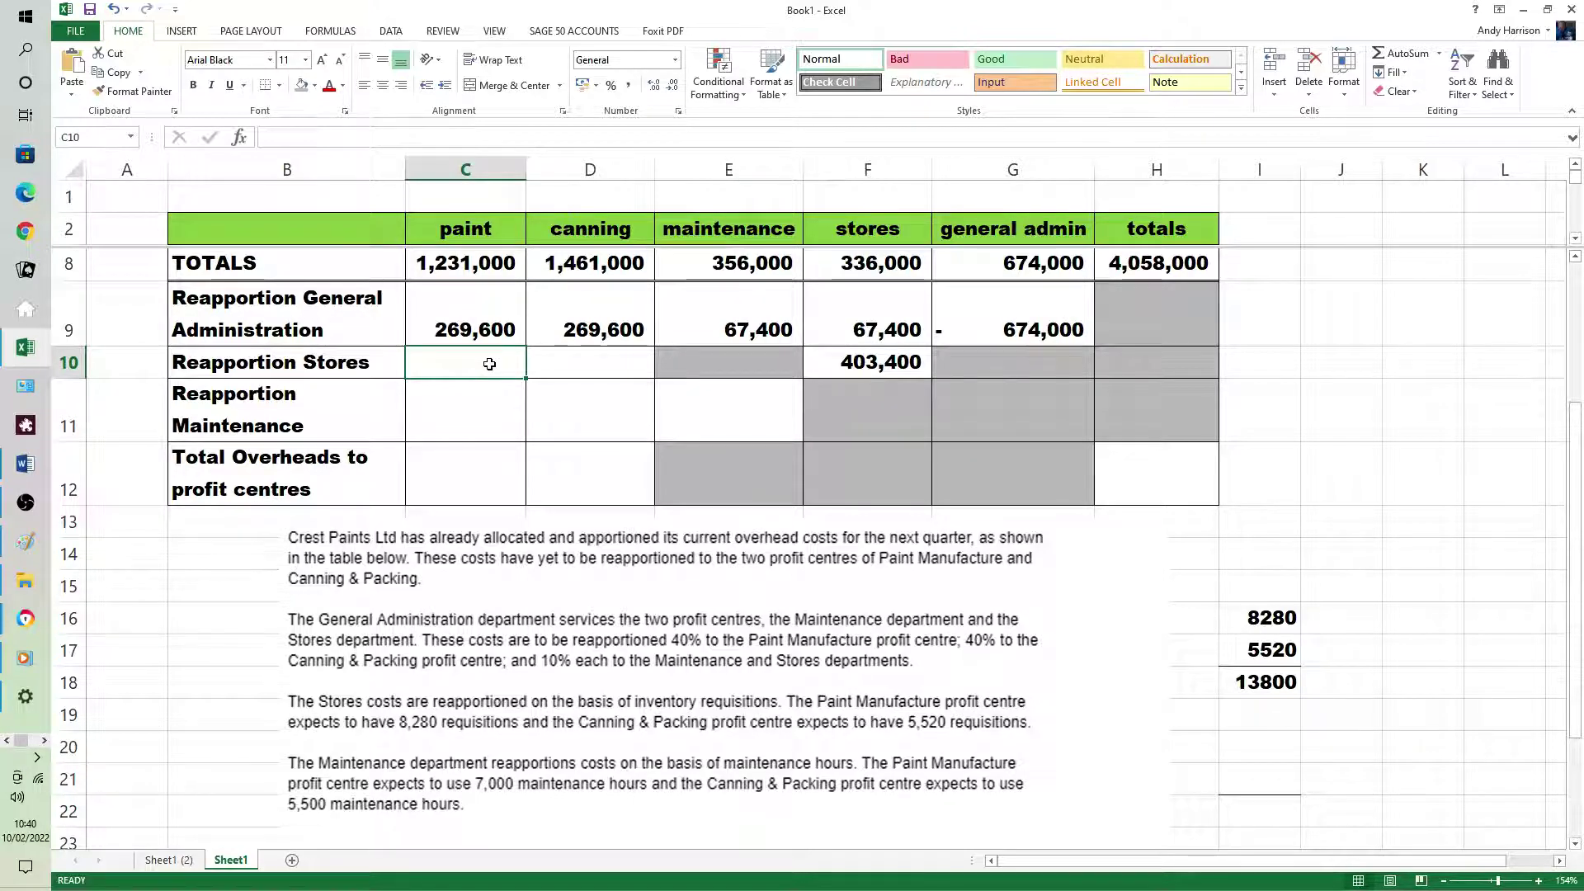
type("=")
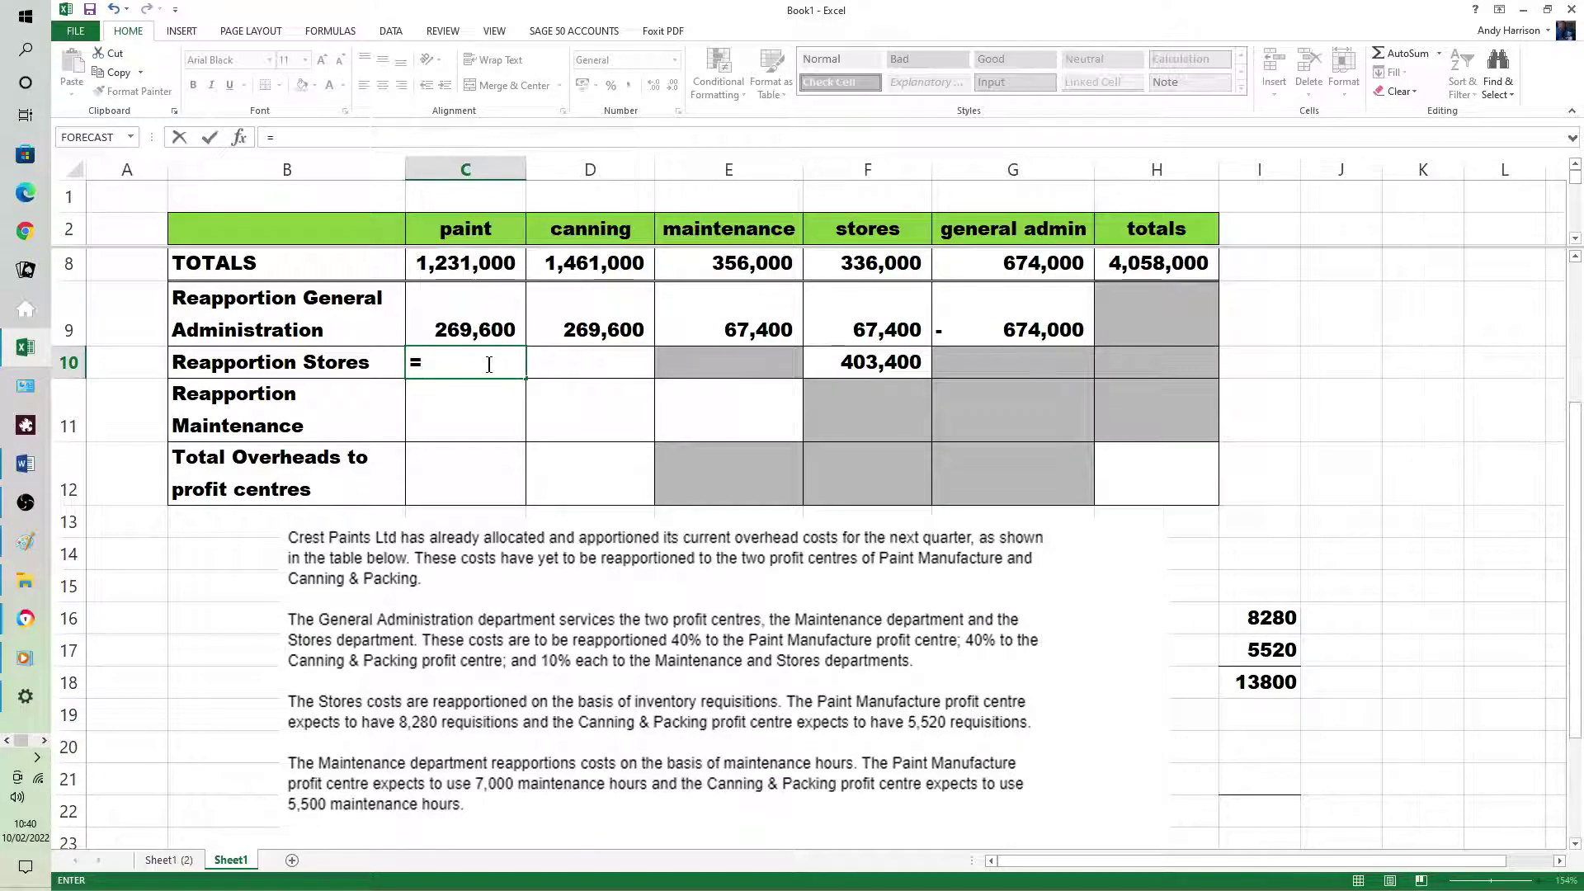
type("8280")
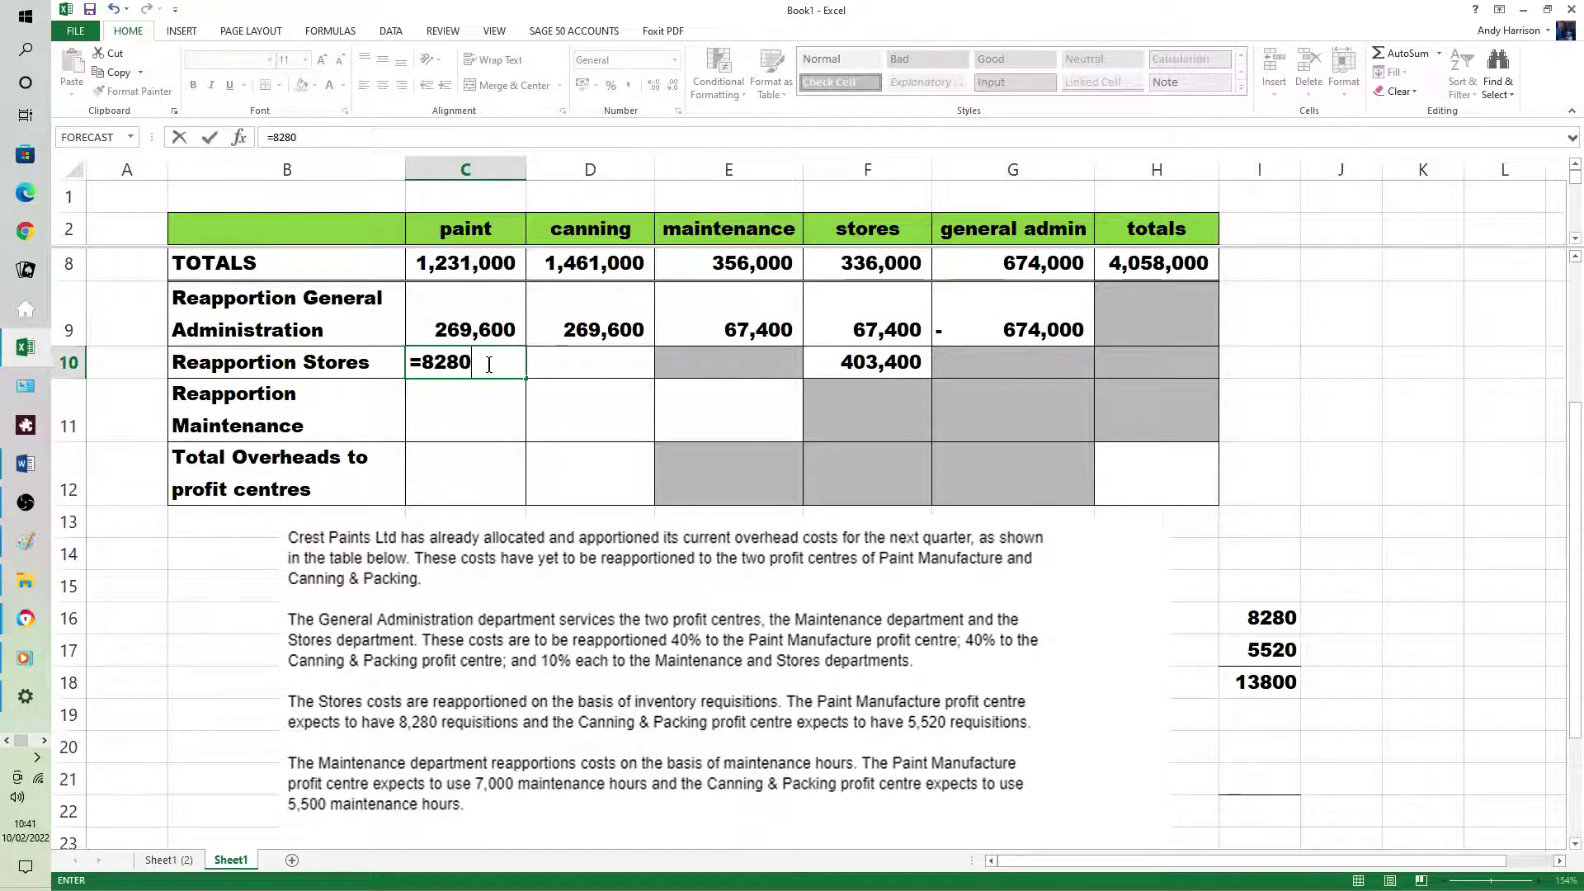
type("/13800")
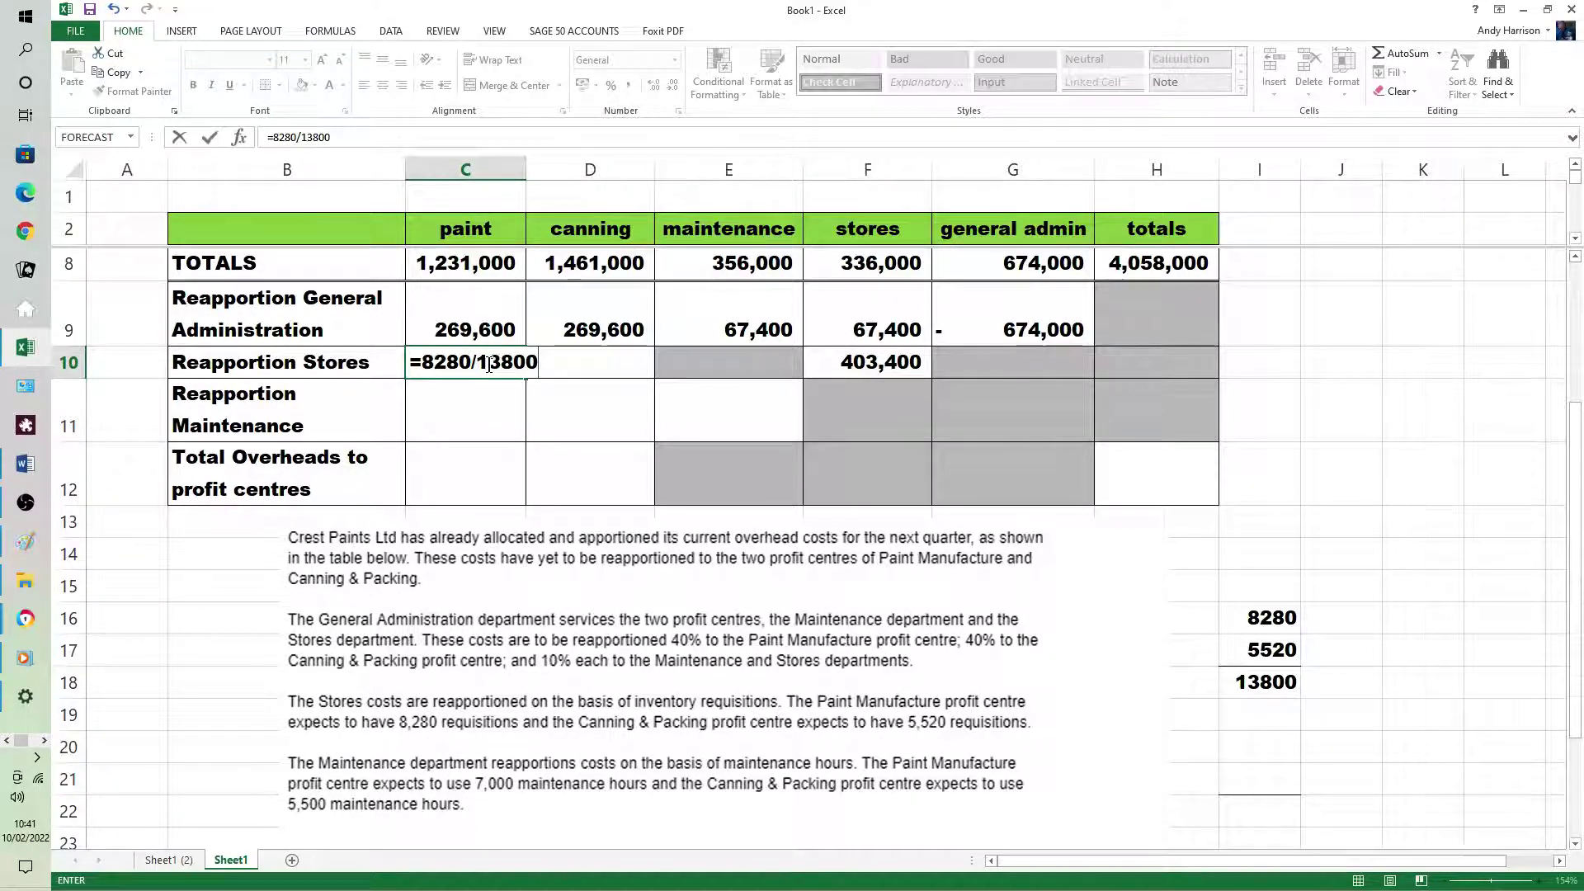
type("*403400")
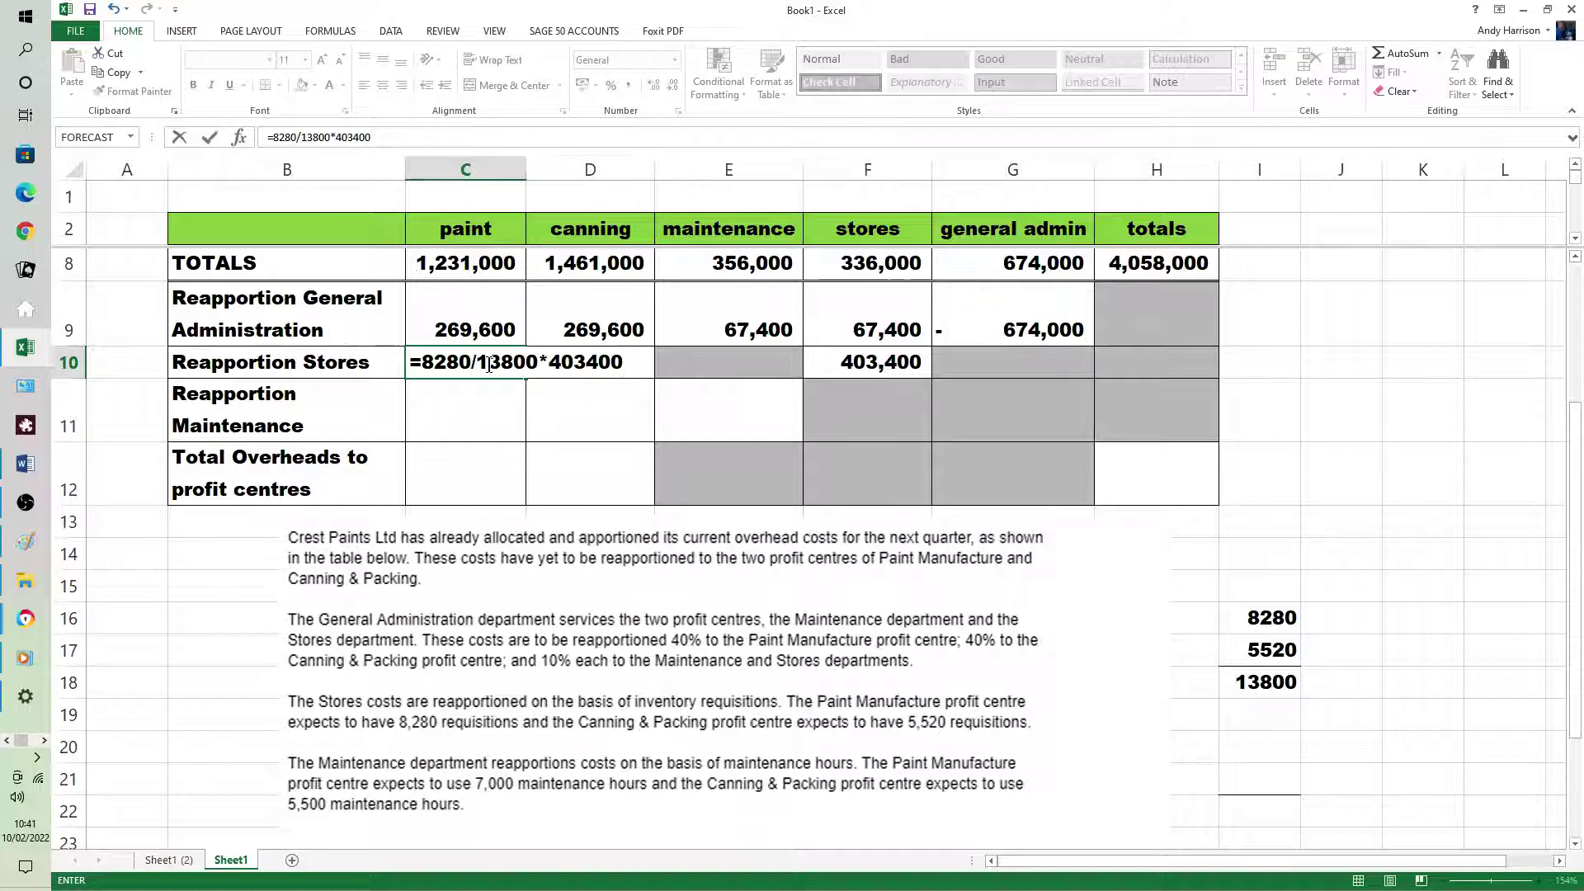
key("Return")
left_click(567, 372)
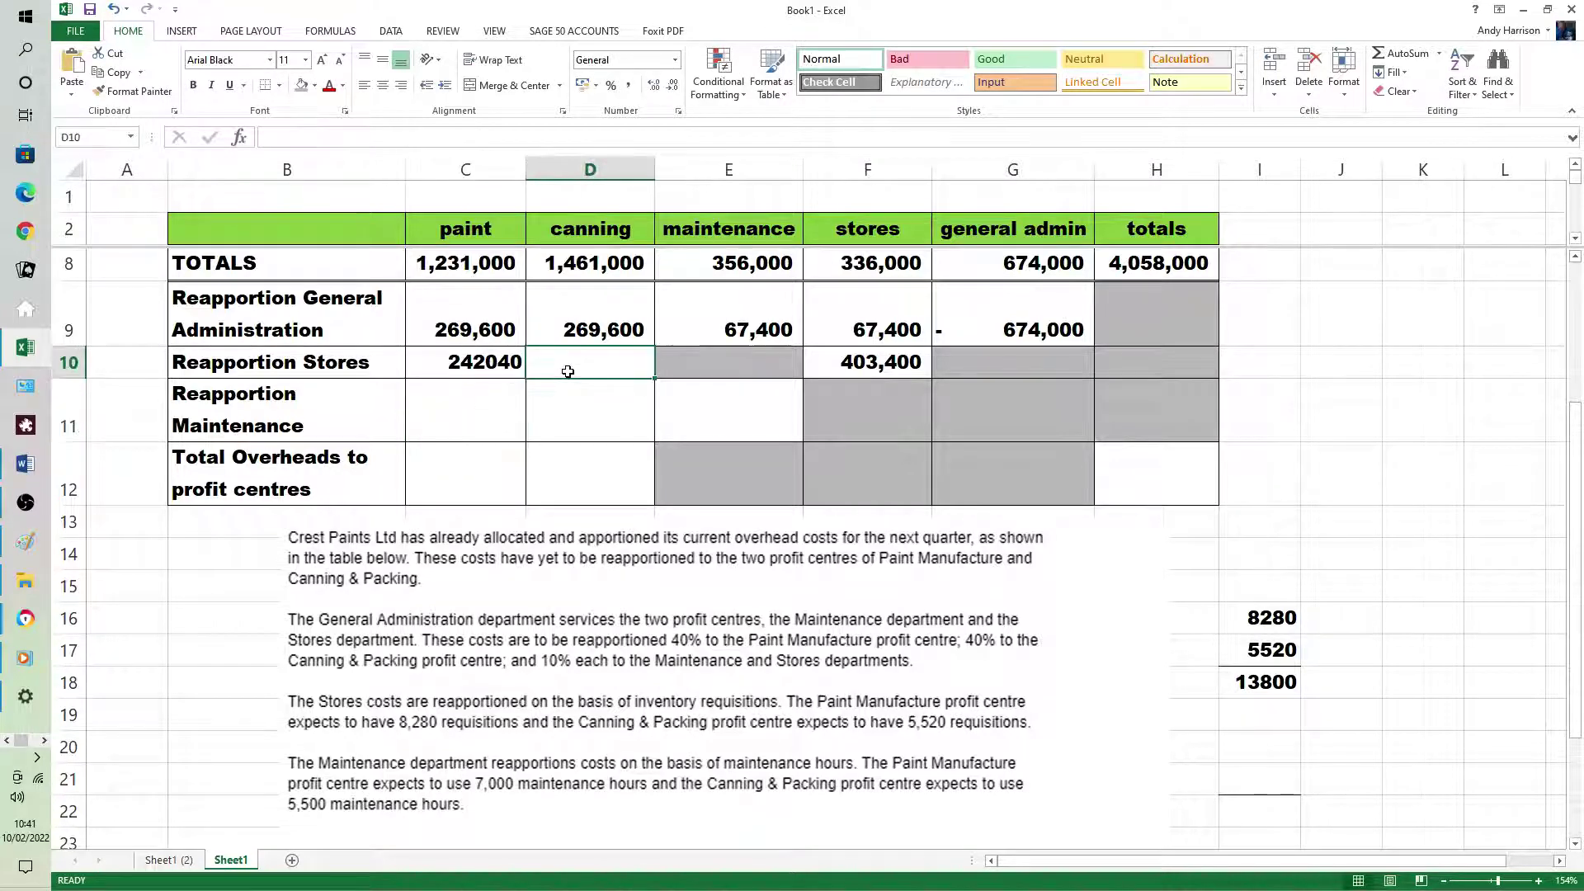
type("=5520")
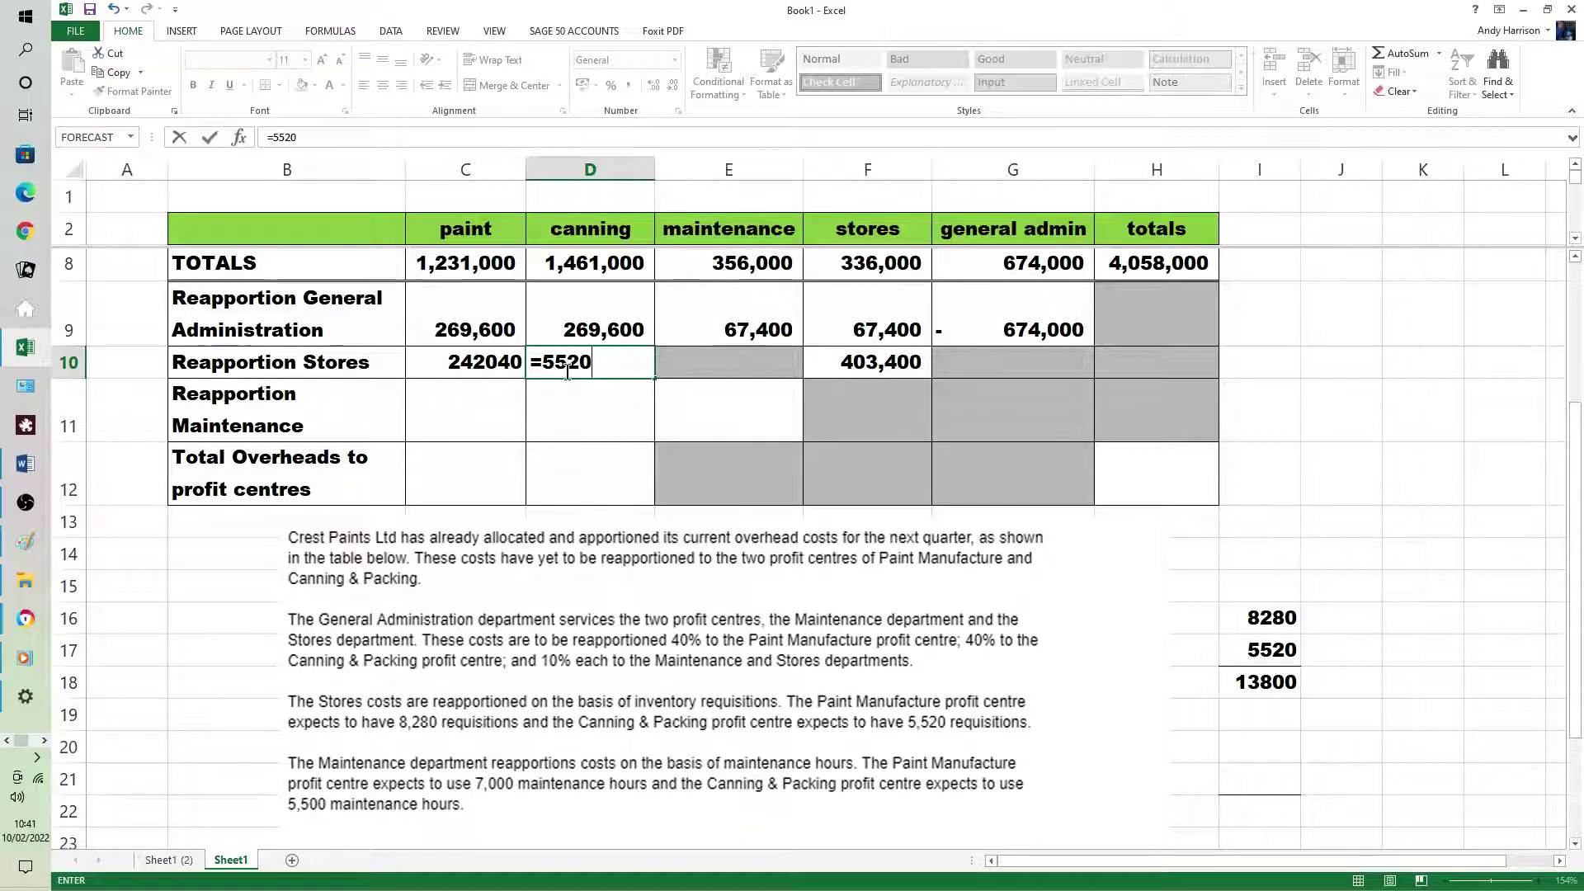
type("/138")
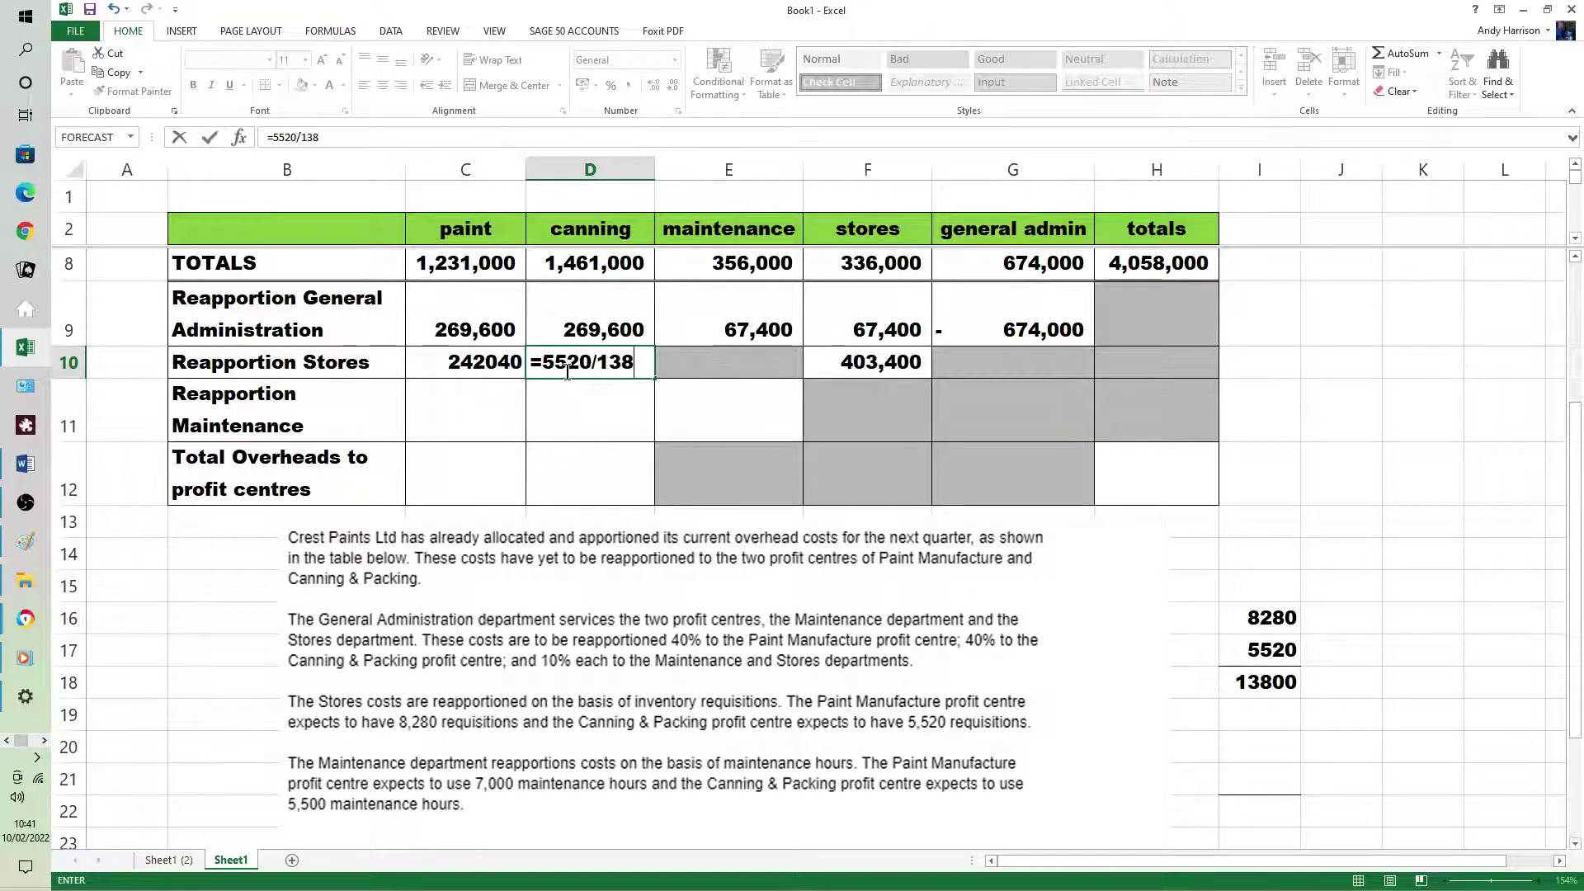
type("00")
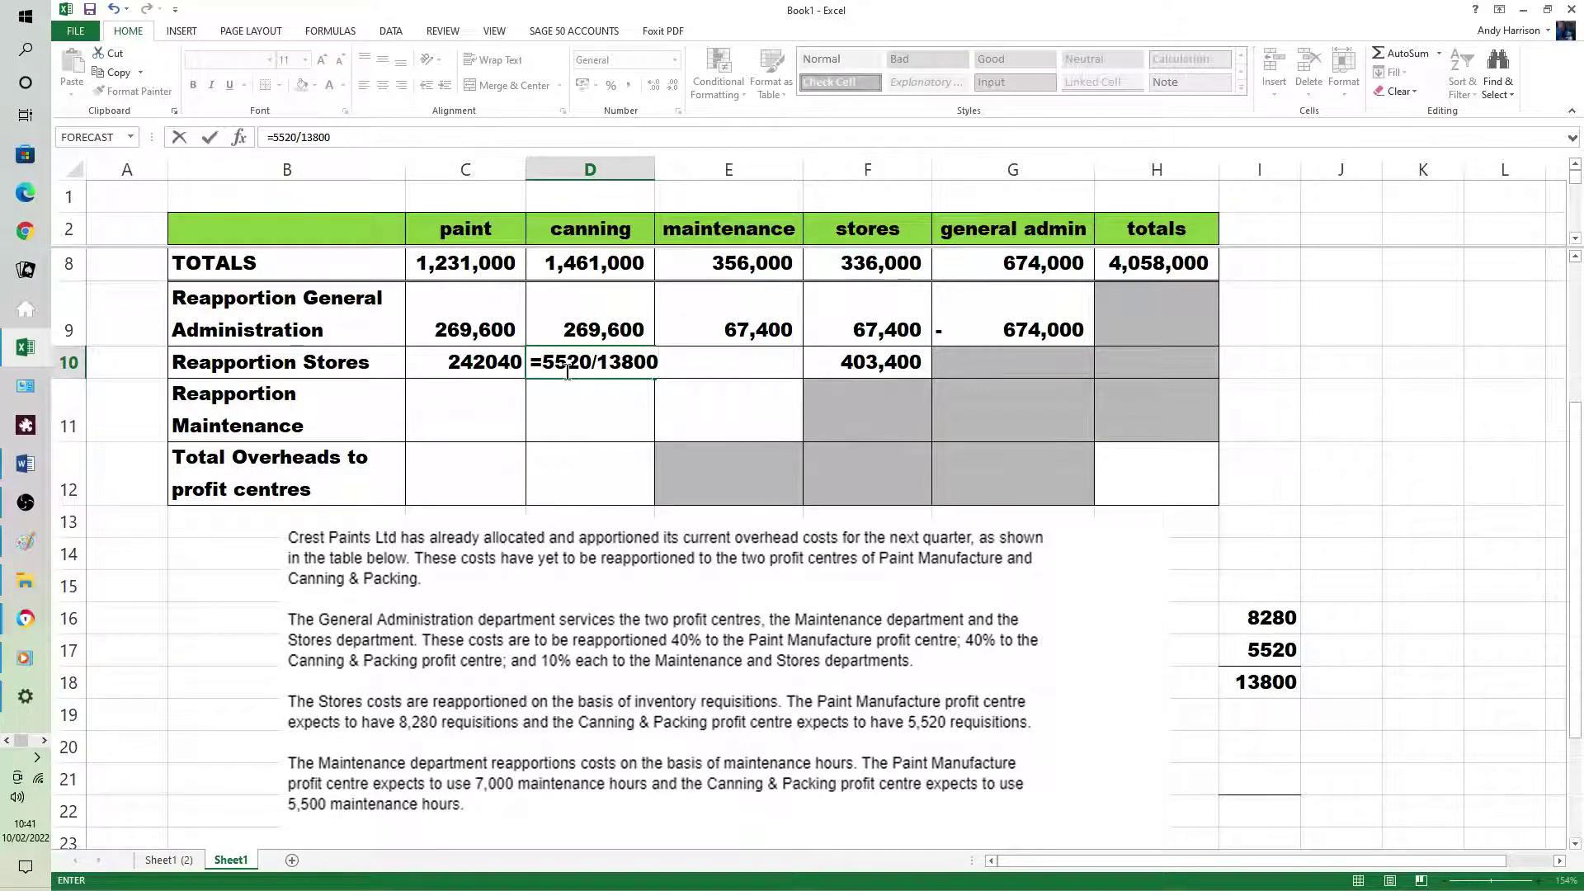
type("*403400")
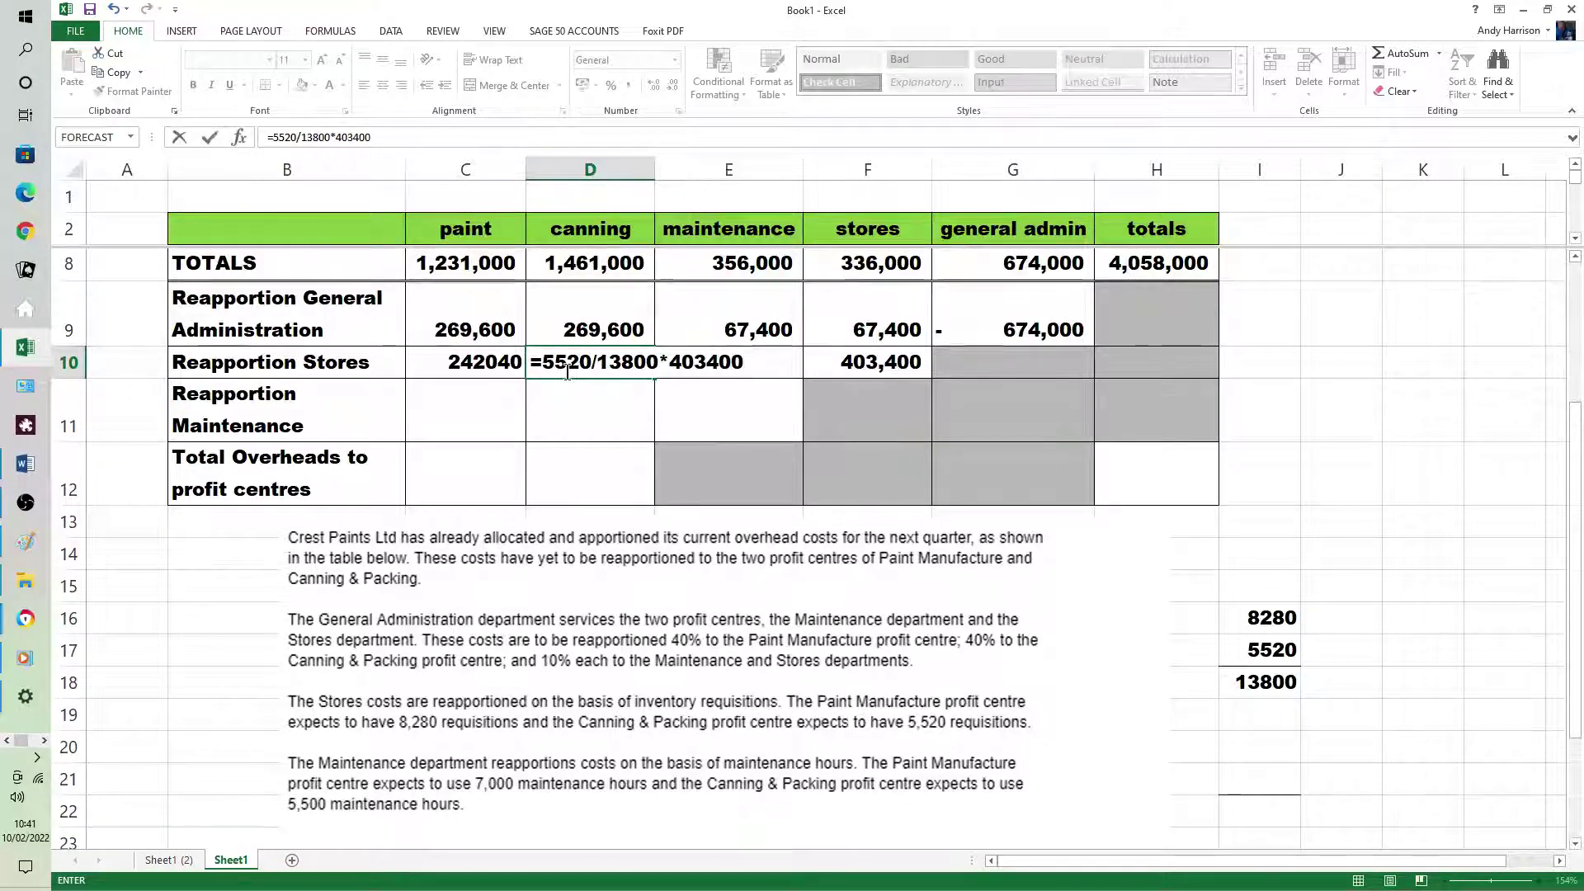
key("Tab")
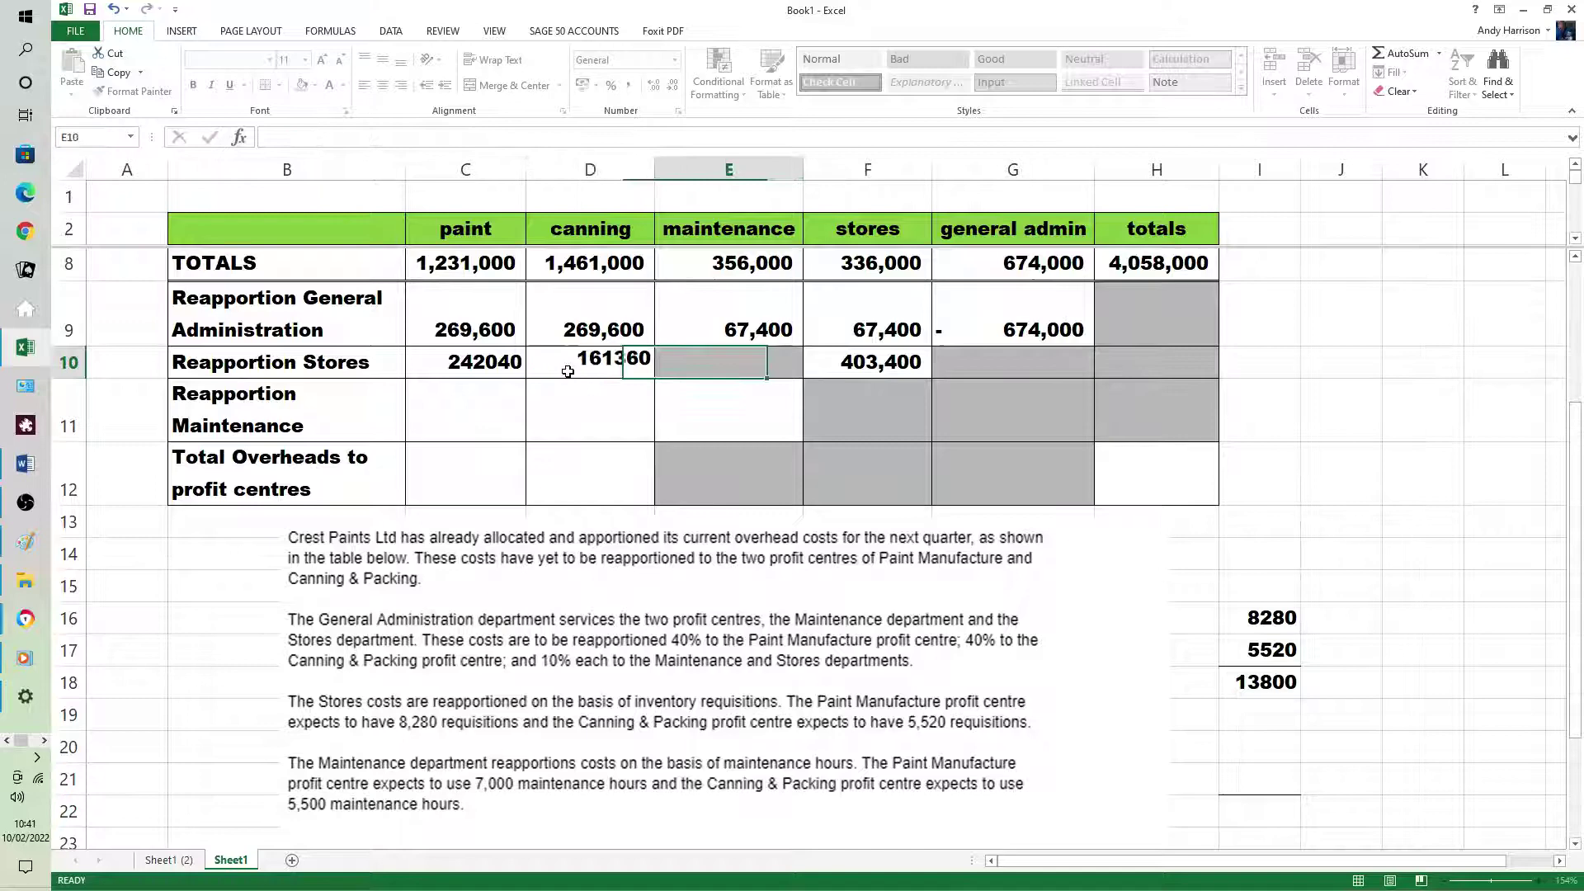
Rewrite the stores reapportionment in F10 as =0-C10-D10, giving -403,400.
left_click(880, 367)
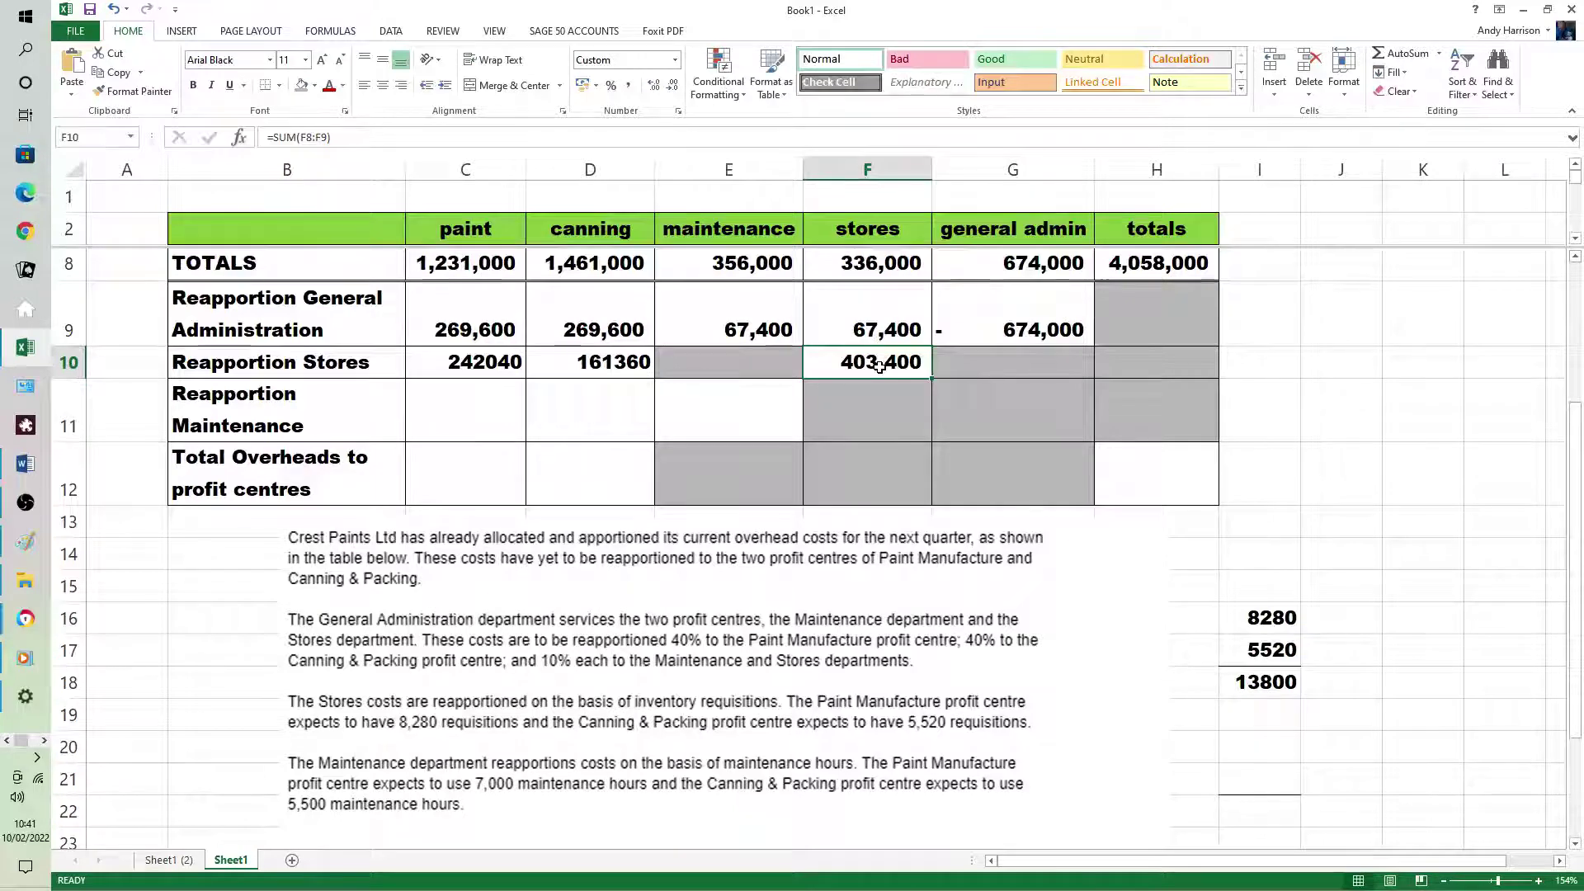
double_click(880, 366)
type("=0")
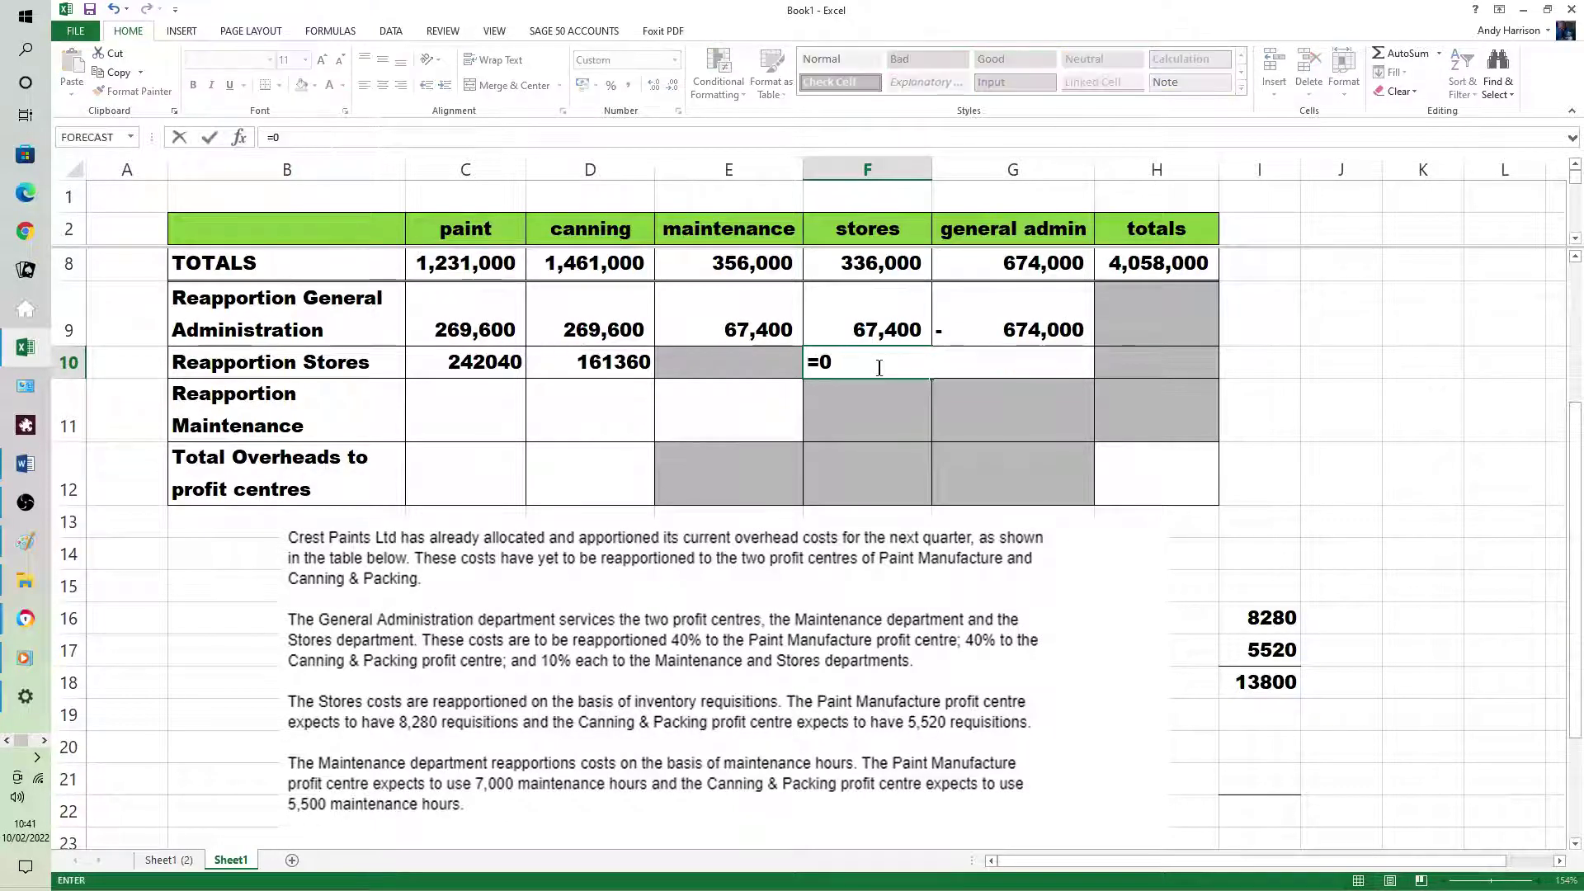
type("-")
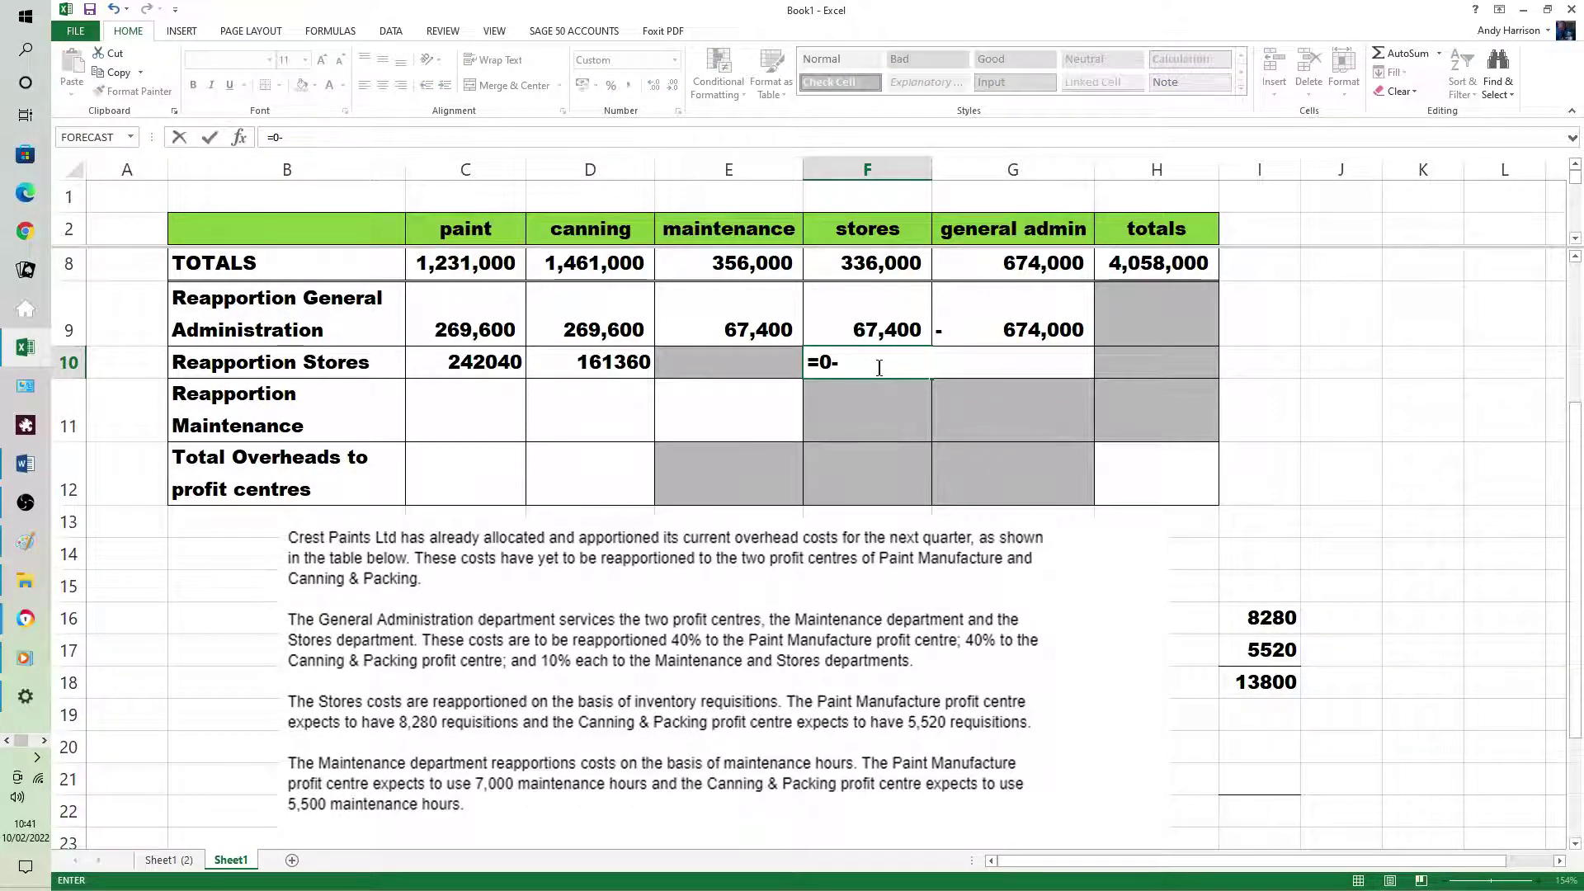
type("c10")
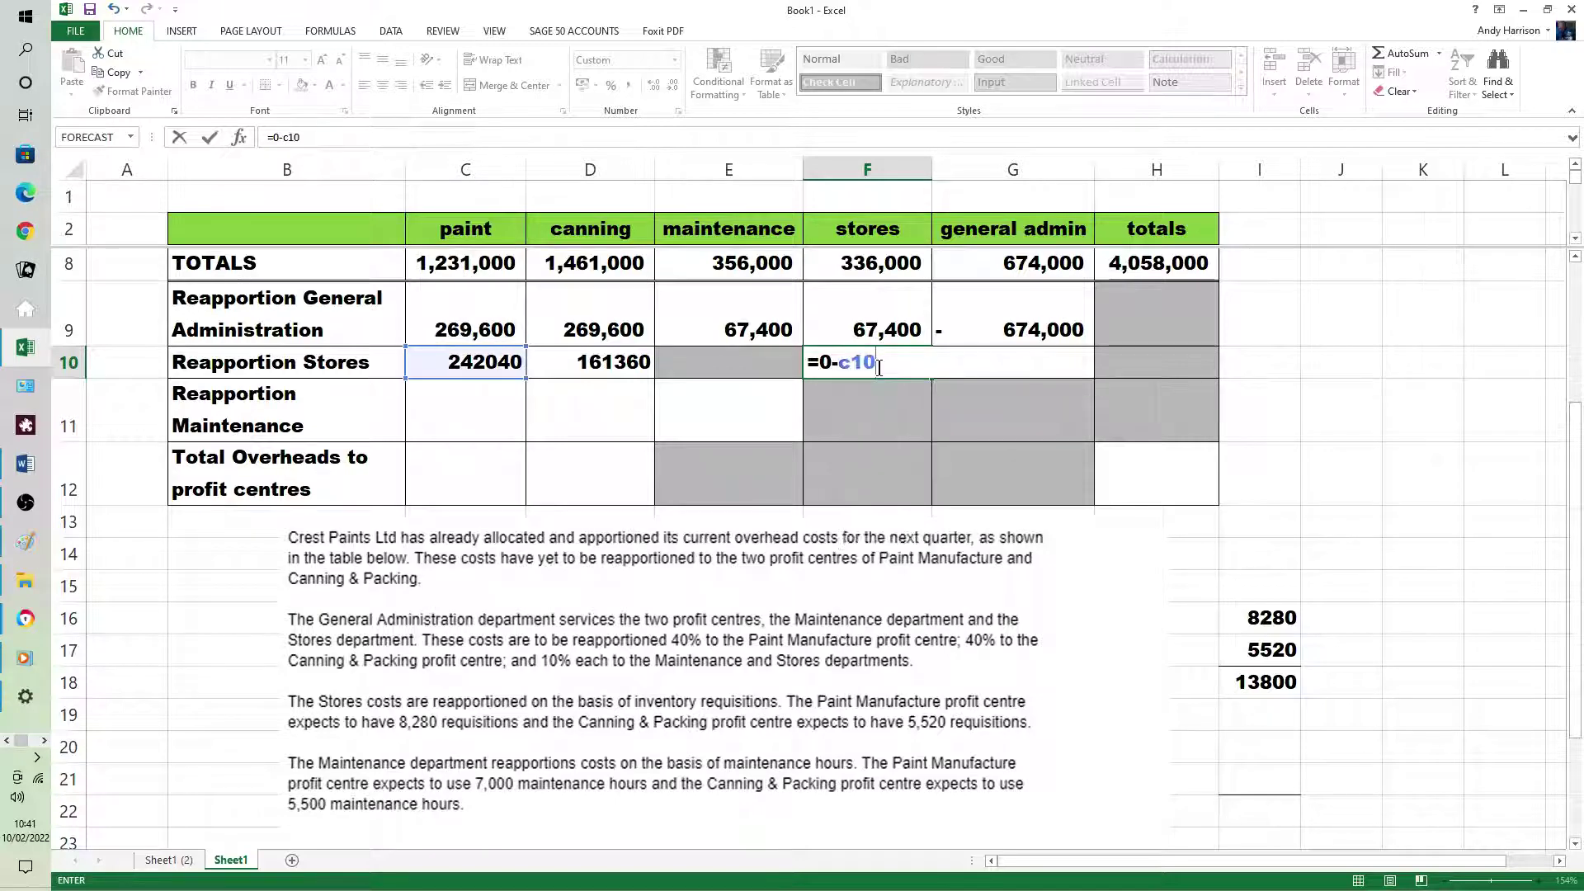
type("-d10")
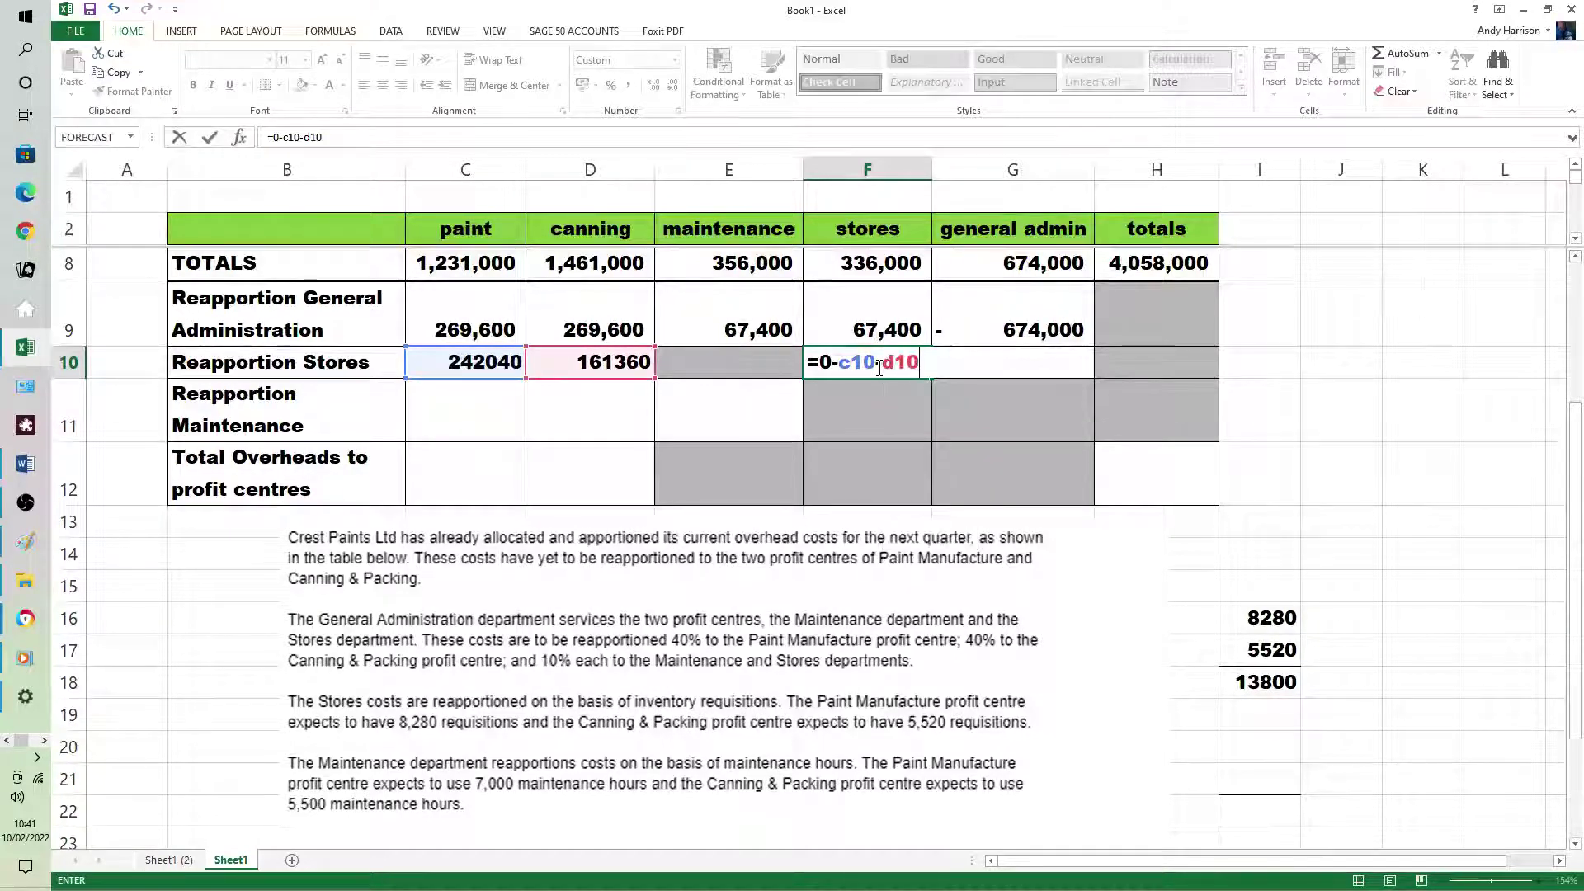
key("Tab")
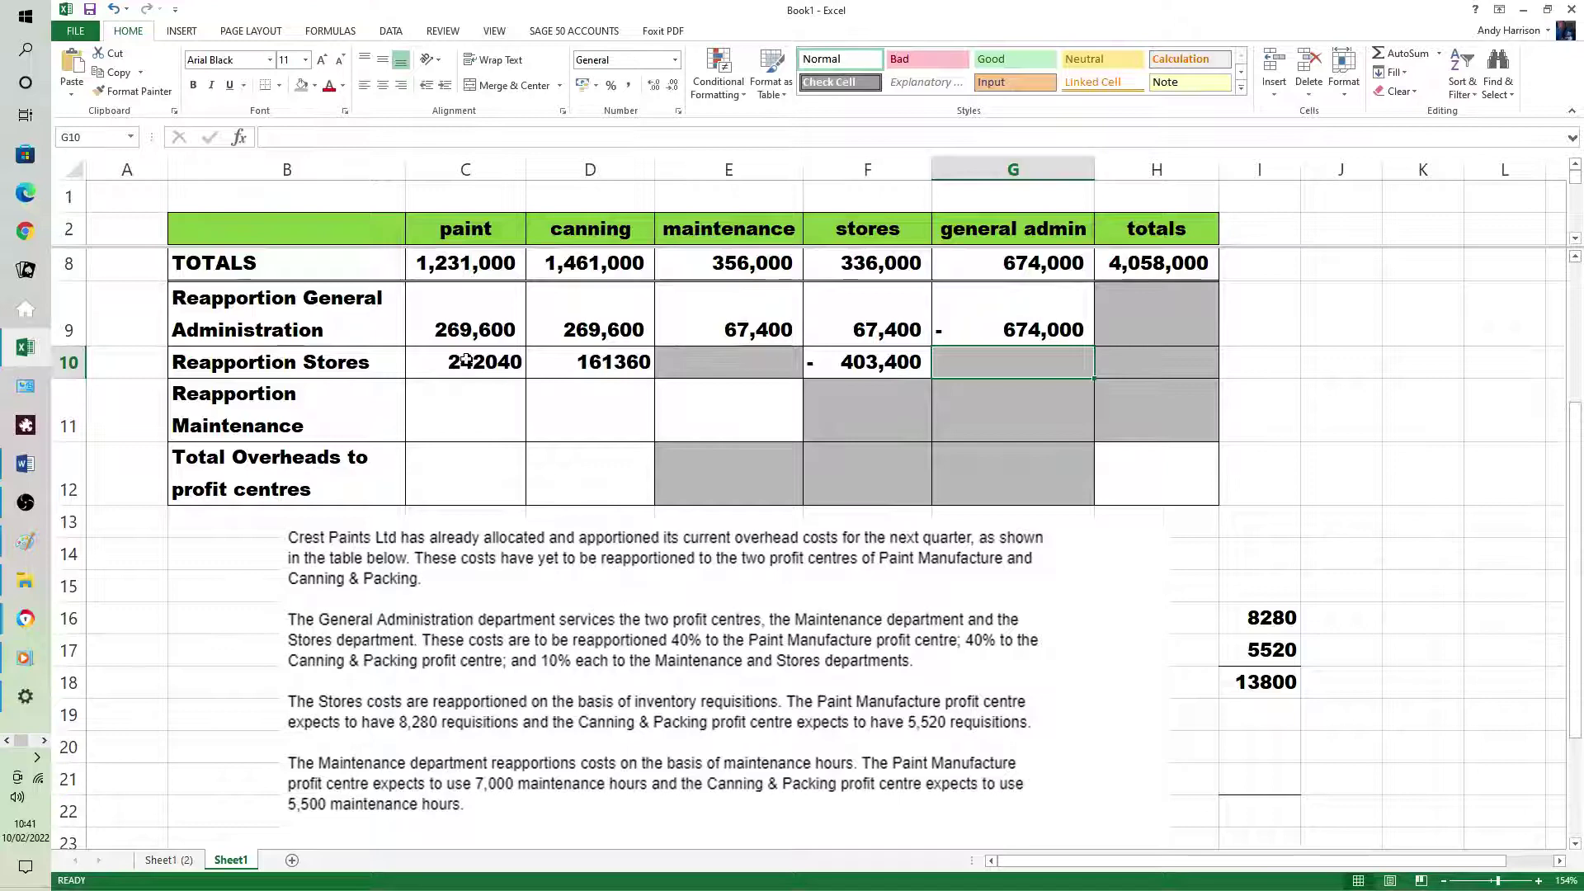
Total the stores column into F12 so it comes to zero, deleting a stray row total.
left_click_drag(466, 361, 1180, 364)
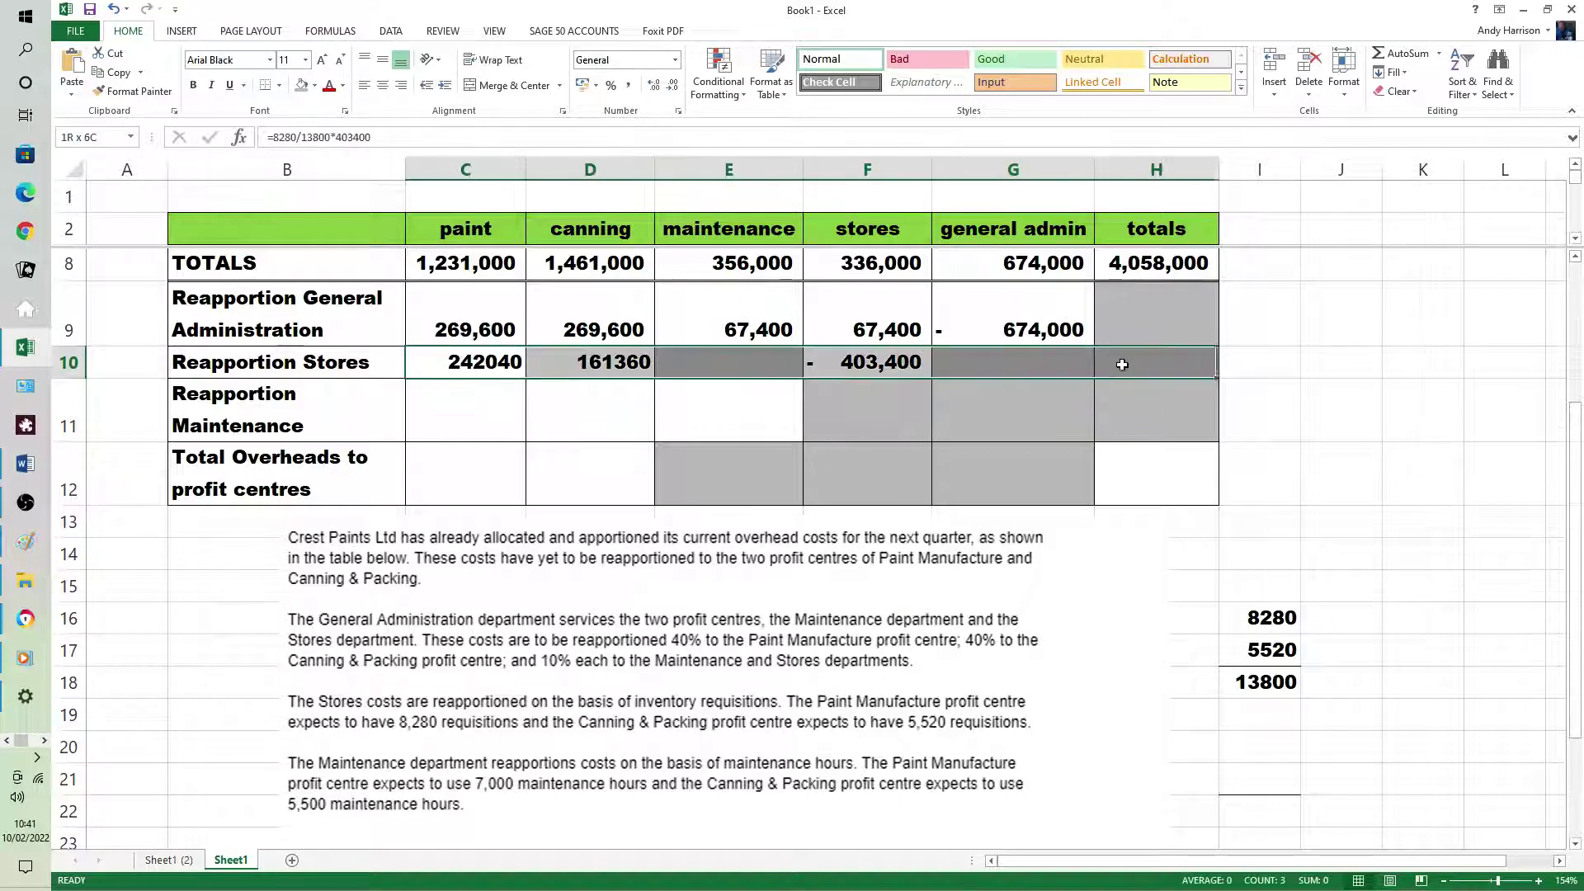
left_click(1401, 58)
left_click(1294, 363)
left_click(1188, 367)
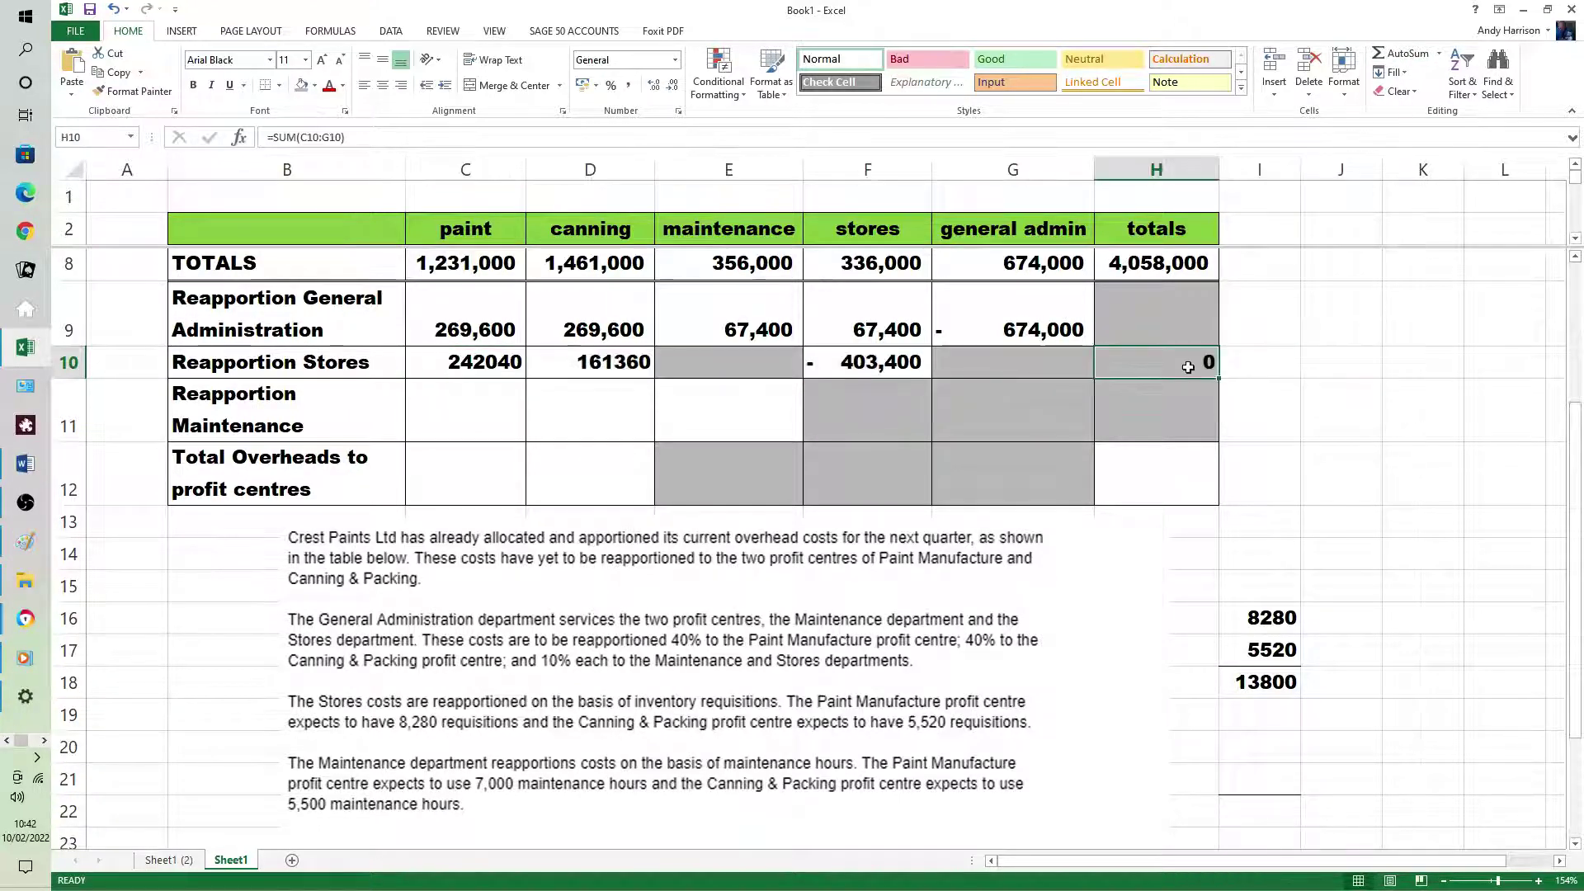
key("Delete")
left_click_drag(882, 266, 864, 469)
left_click(1393, 51)
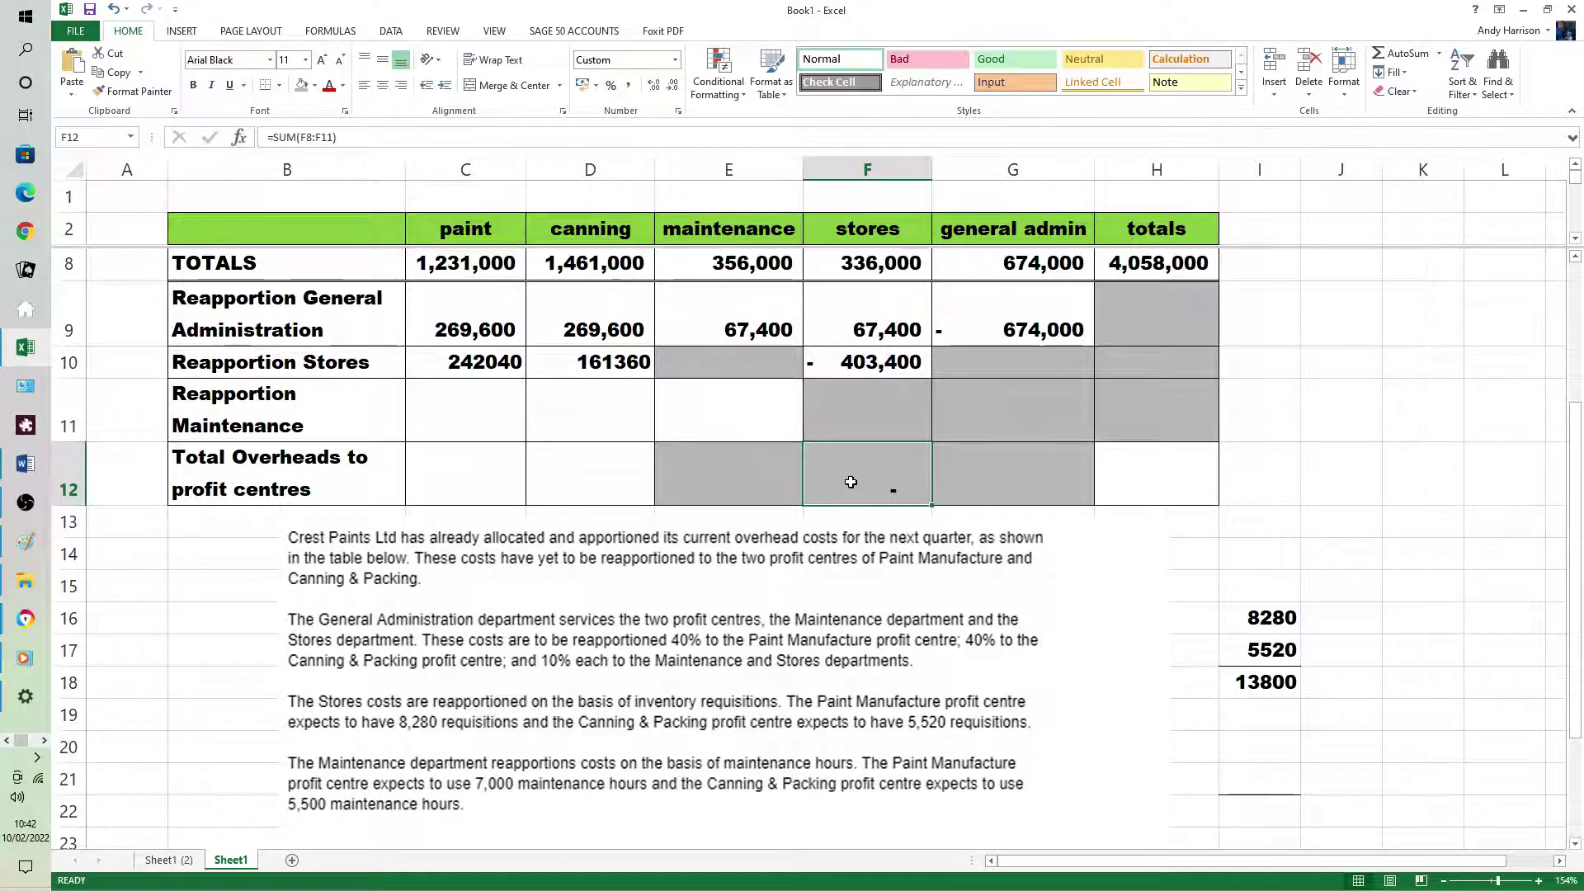
left_click(1368, 400)
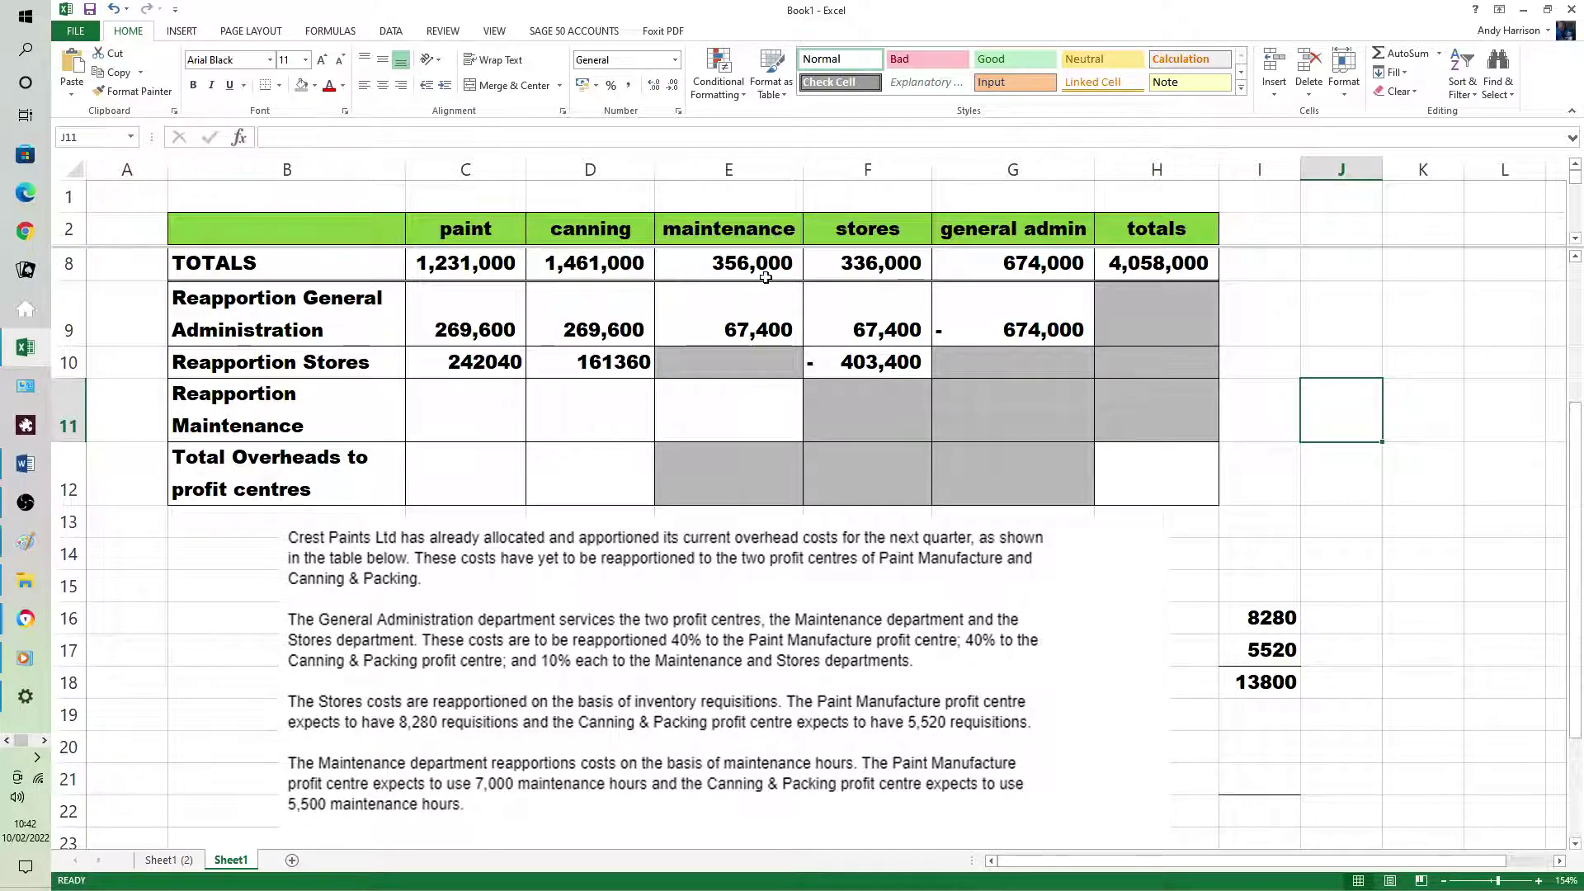
AutoSum E8:E10 into E11, giving 423,400 of maintenance to reapportion.
left_click_drag(767, 267, 771, 421)
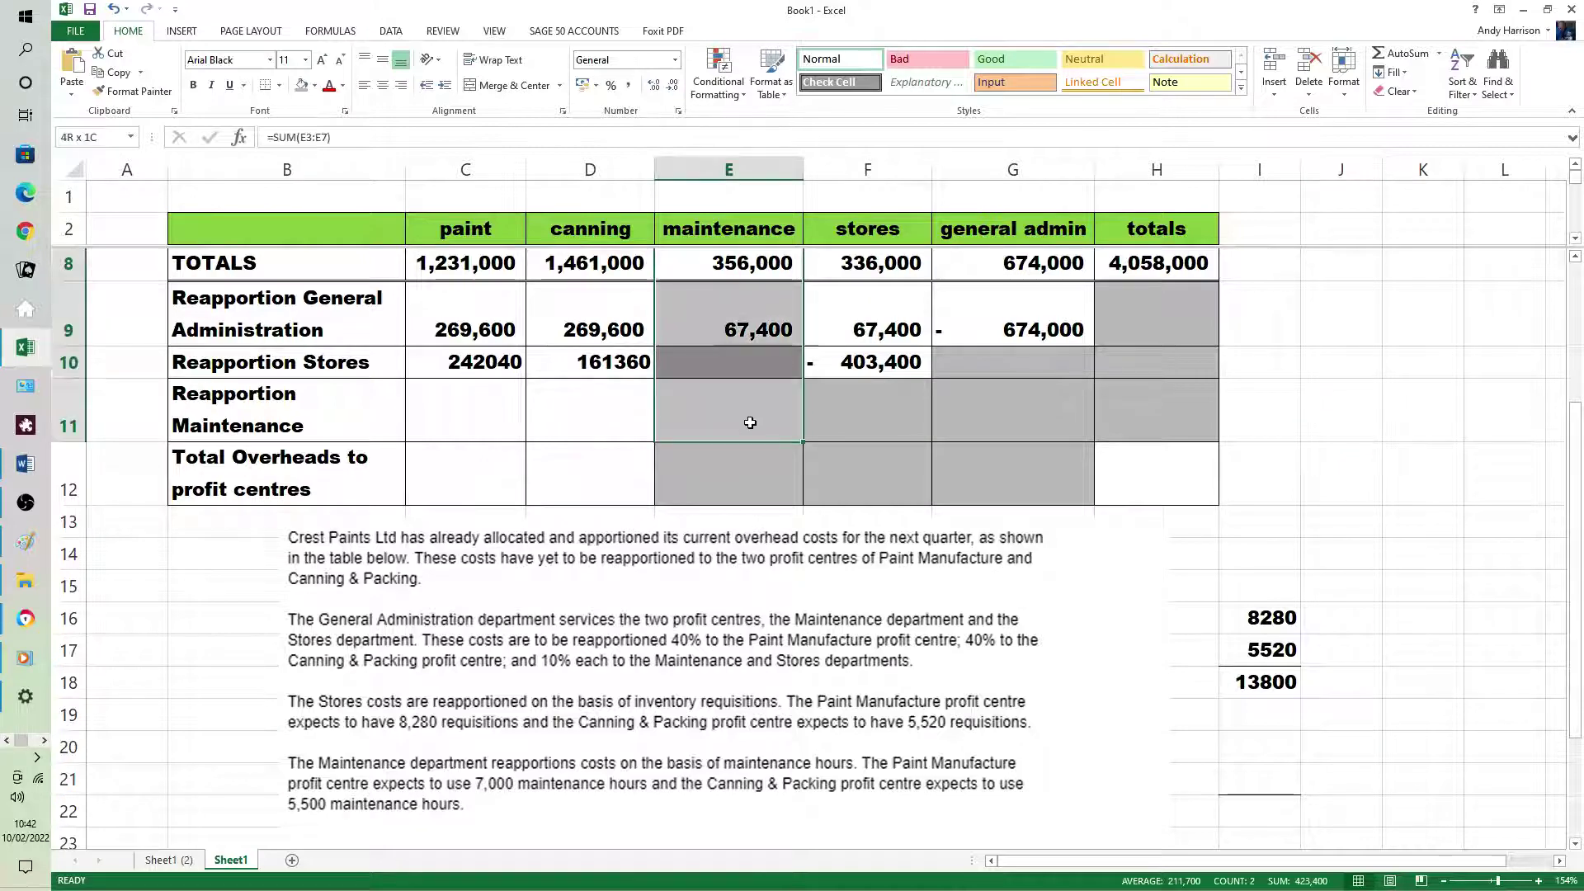
left_click(1394, 52)
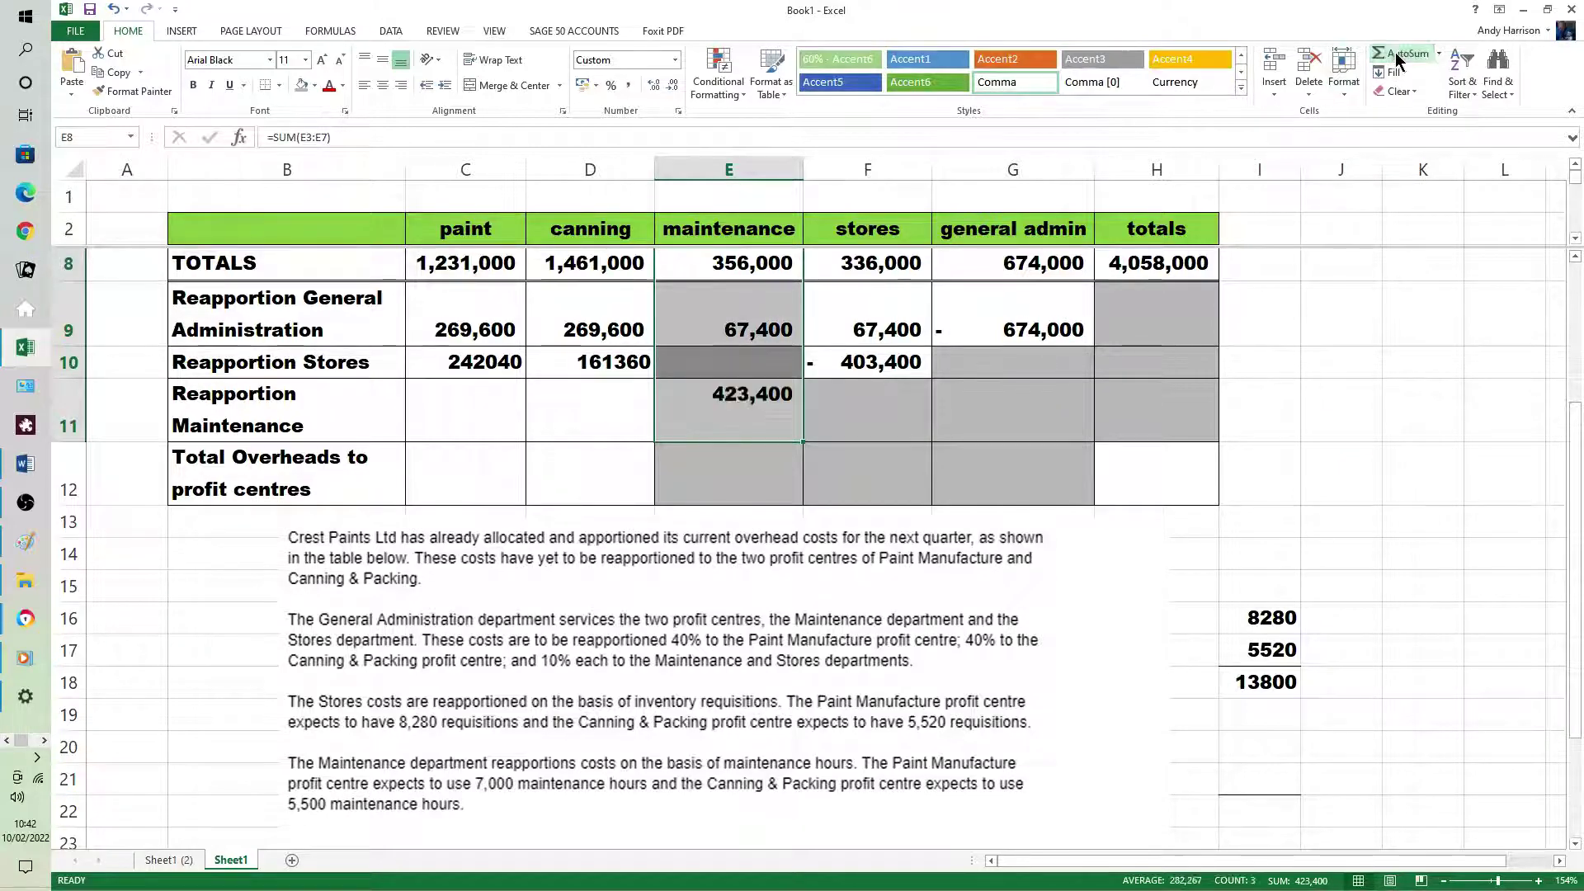
left_click(1424, 264)
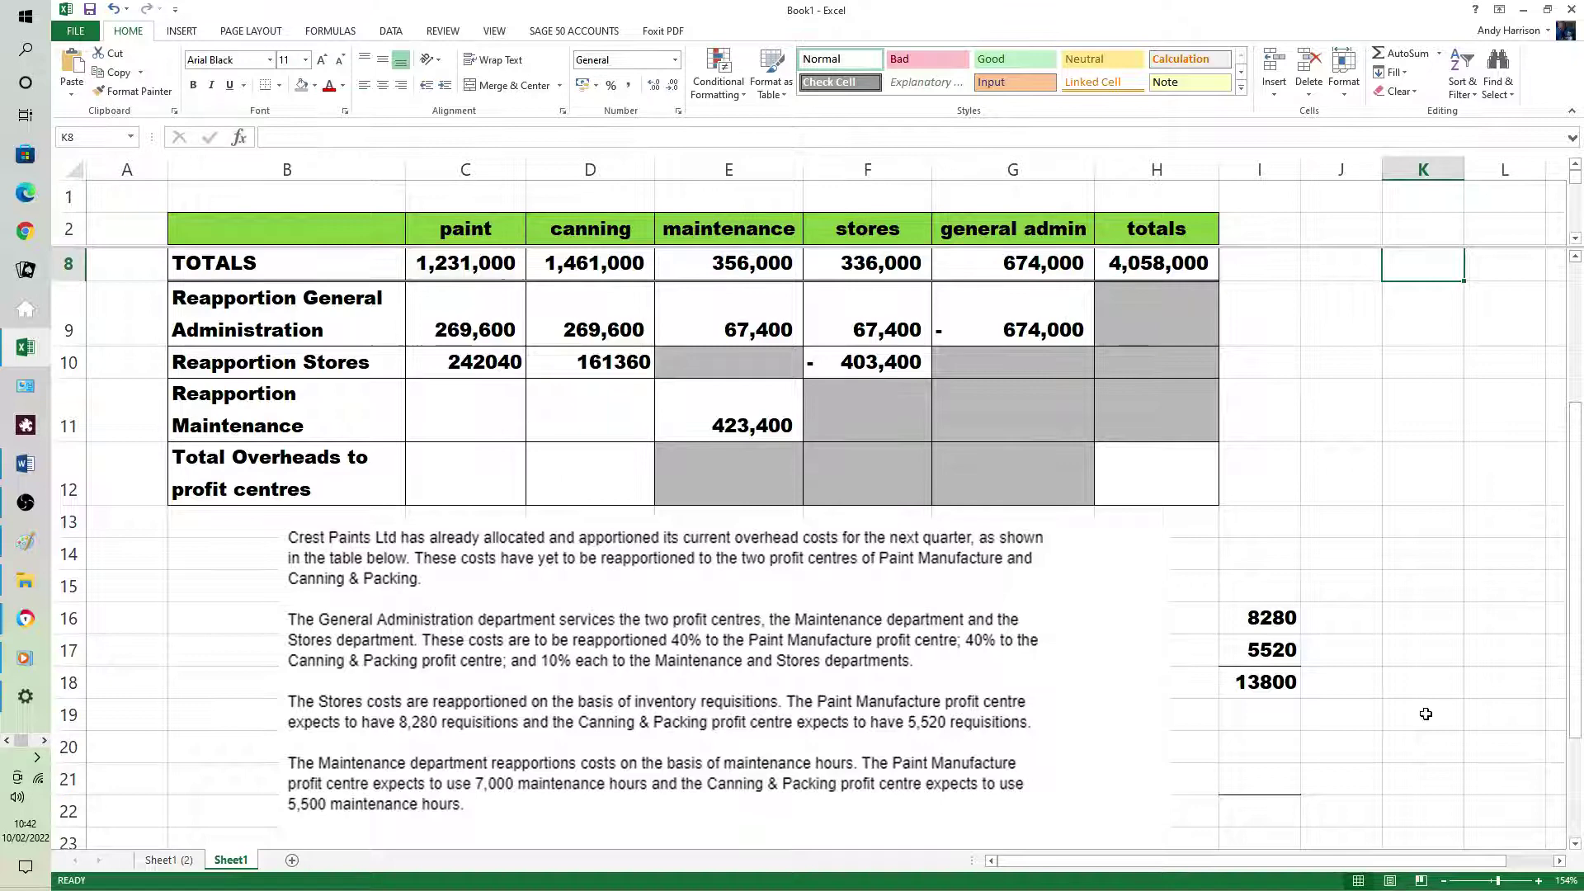
Enter maintenance hours 7000 and 5500 in I20:I21 and total them to 12500 below.
left_click(1281, 747)
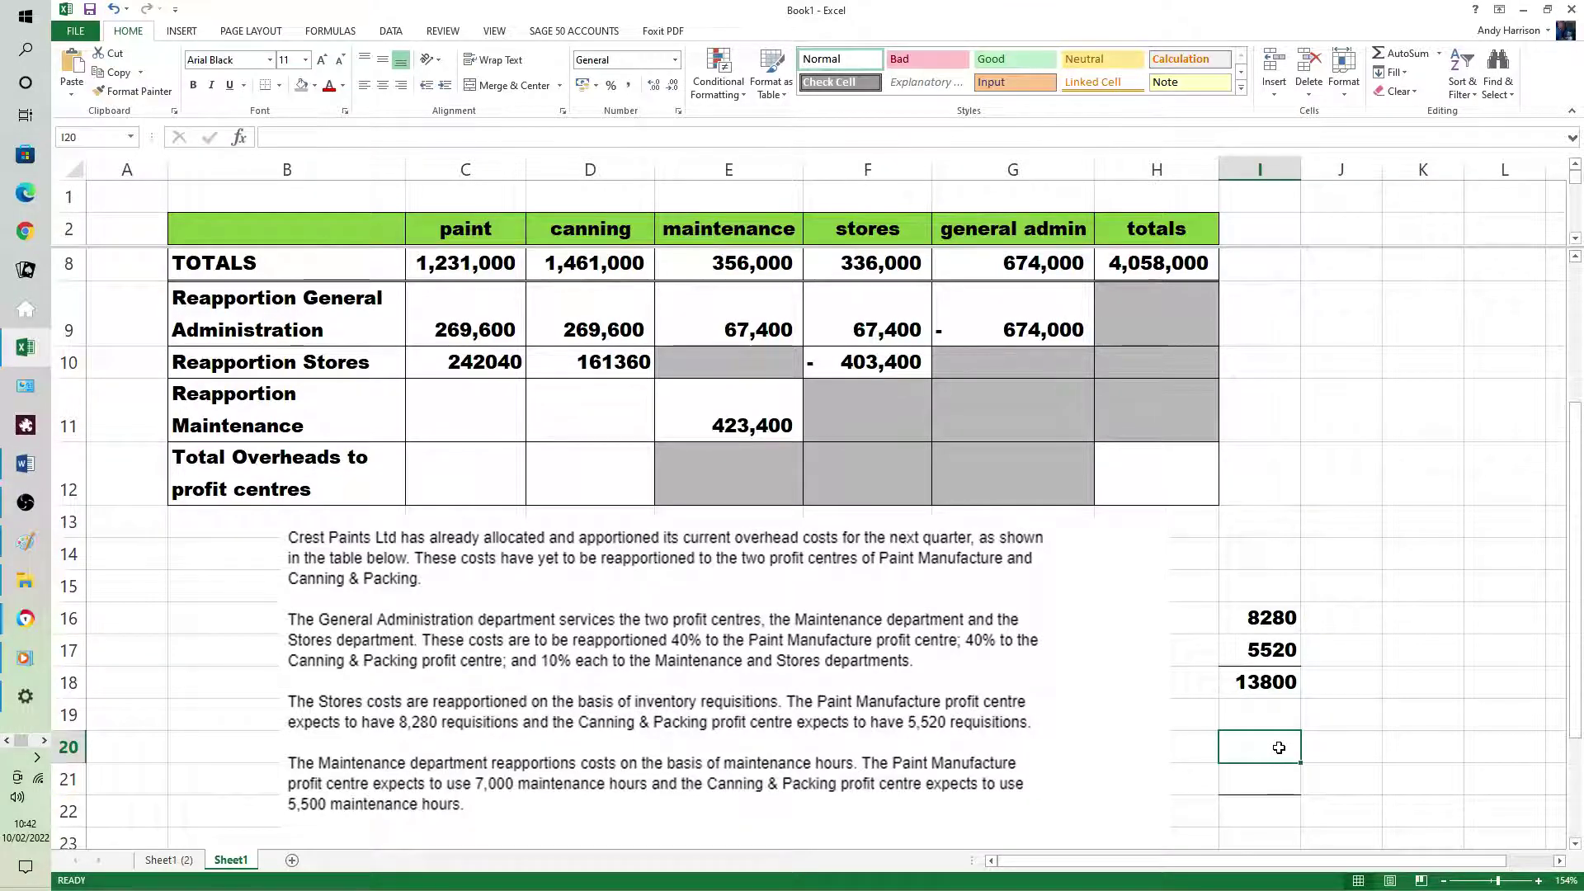
type("7000")
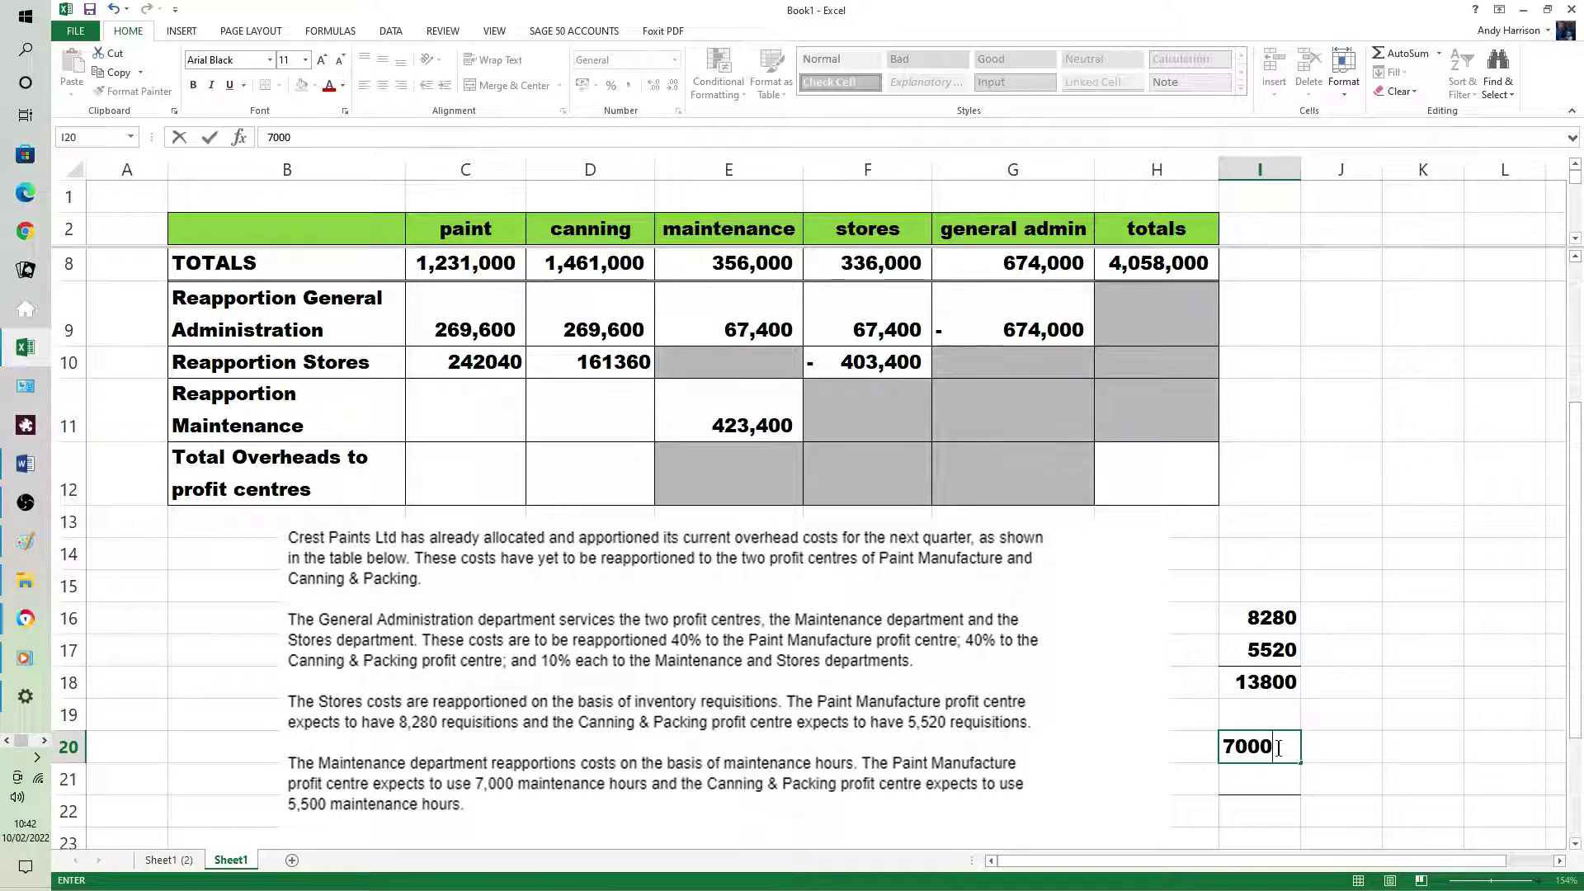
key("Return")
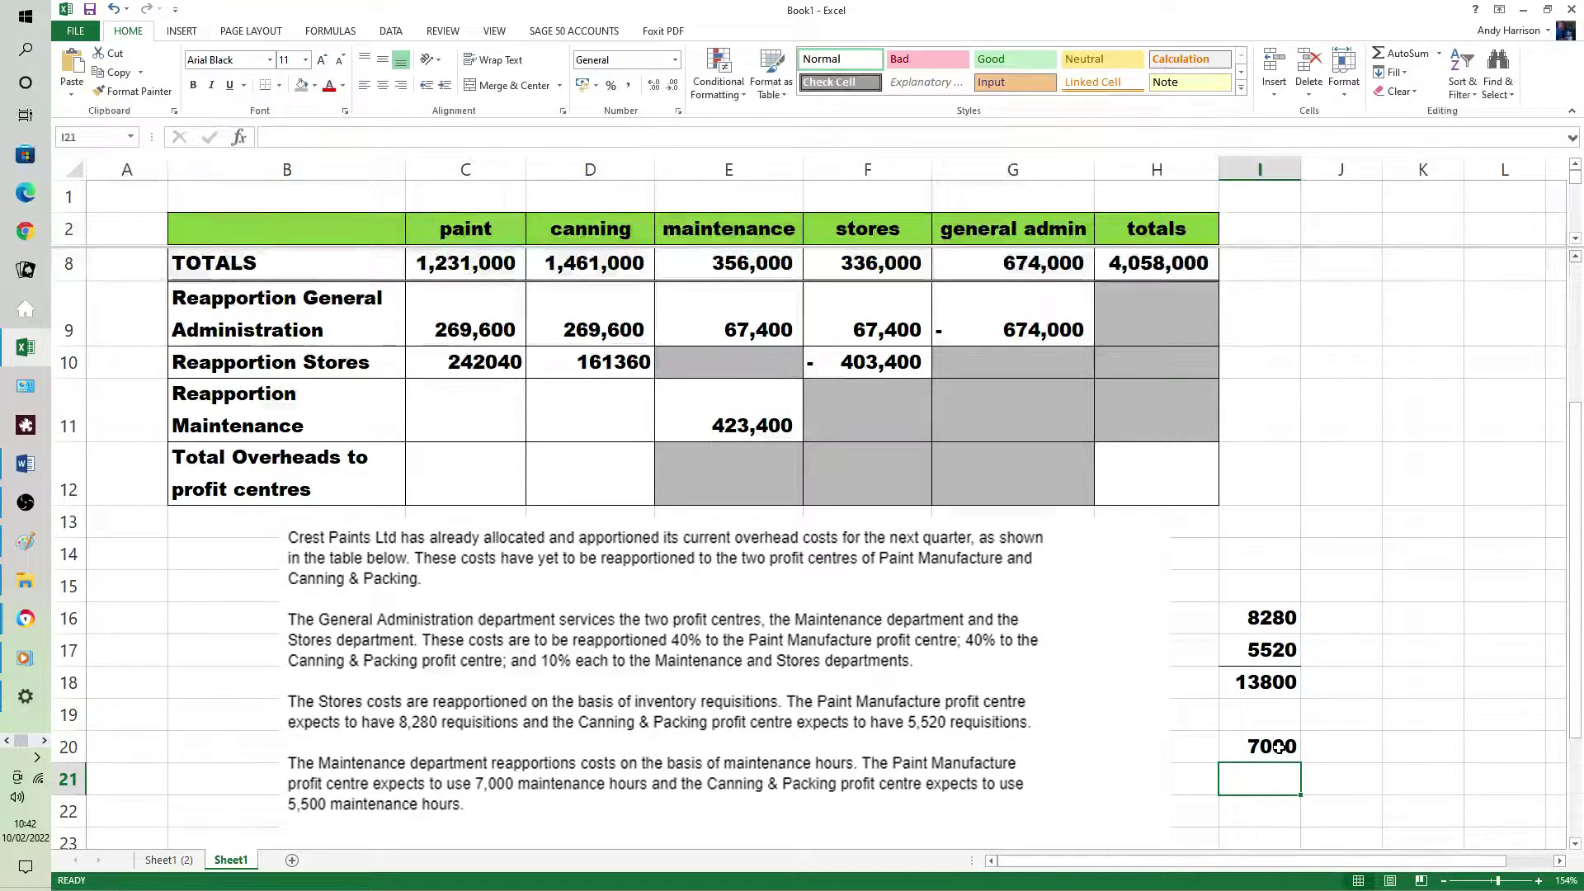
type("5500")
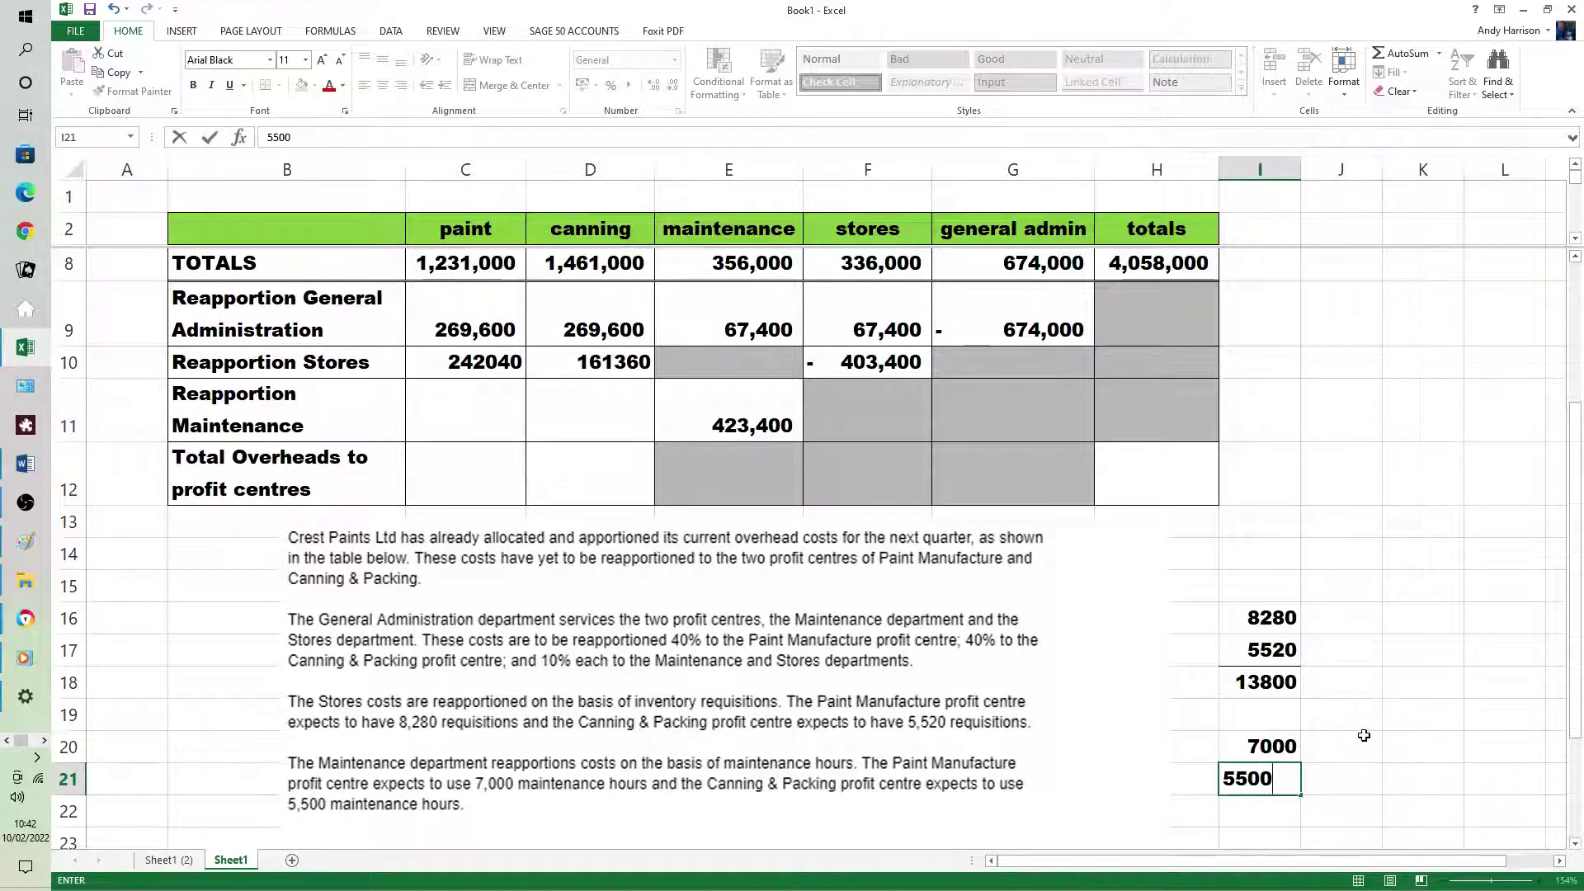
left_click(1309, 751)
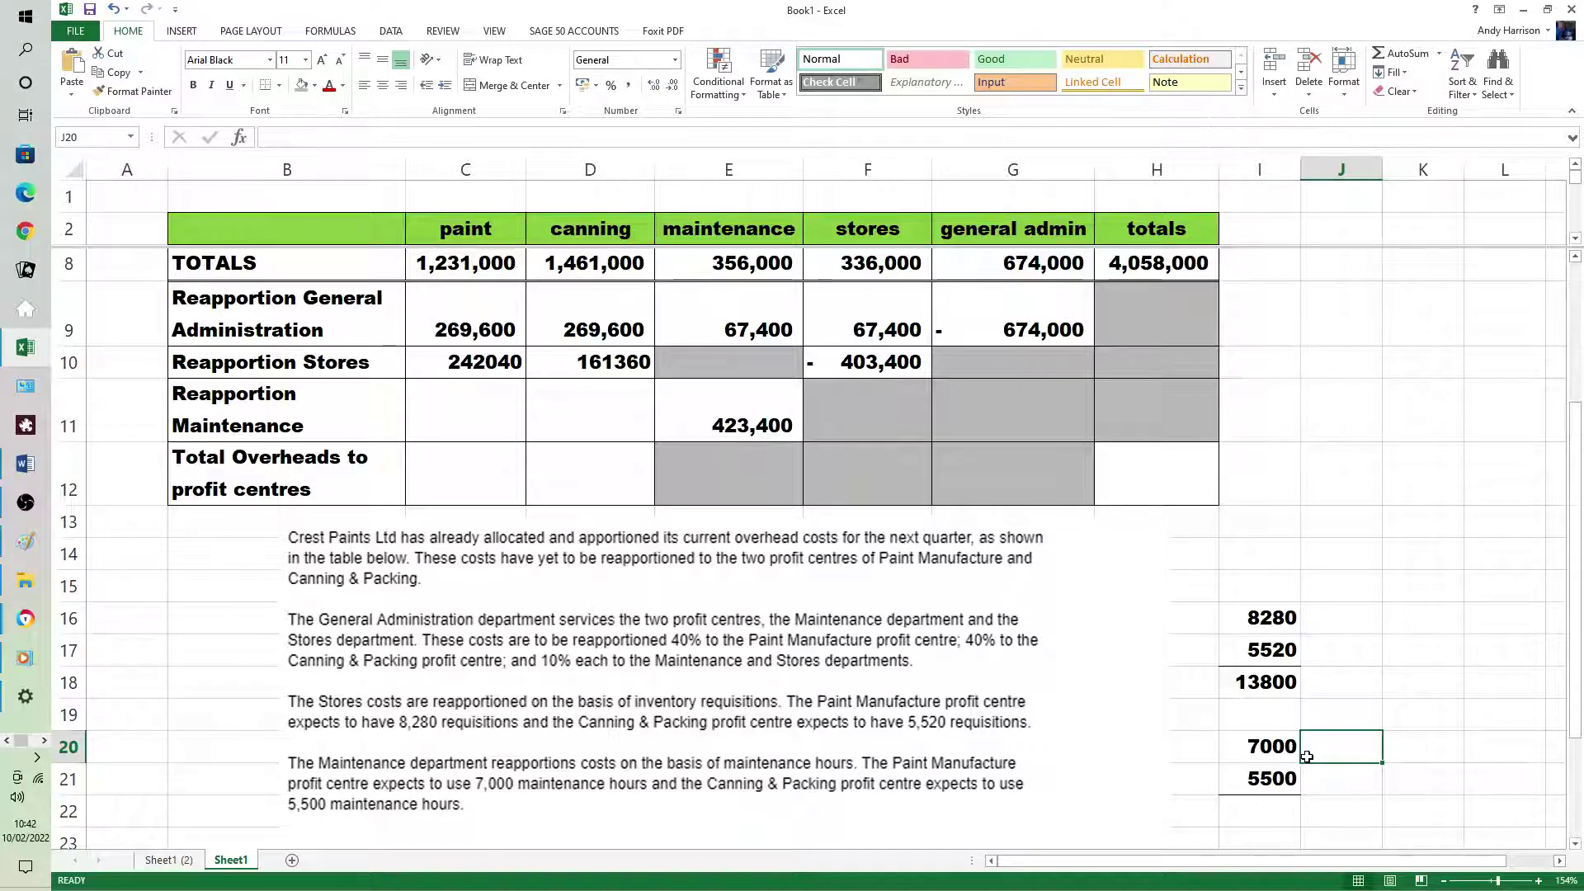
left_click(1376, 520)
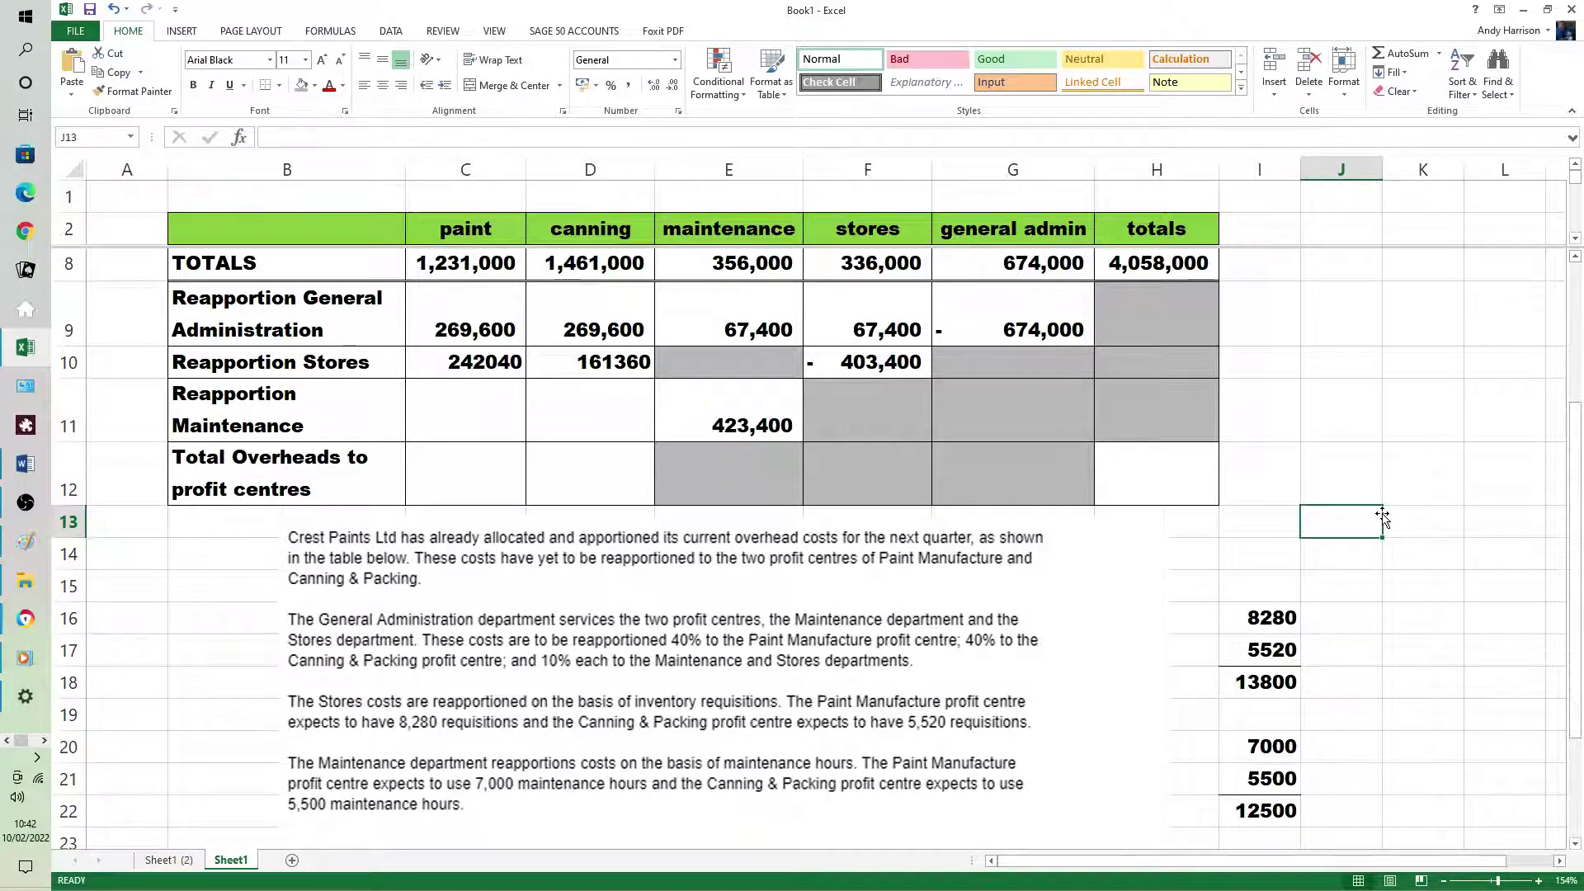
Enter =7000/12500*423400 and =5500/12500*423400 in C11 and D11, giving 237104 and 186296.
left_click(505, 426)
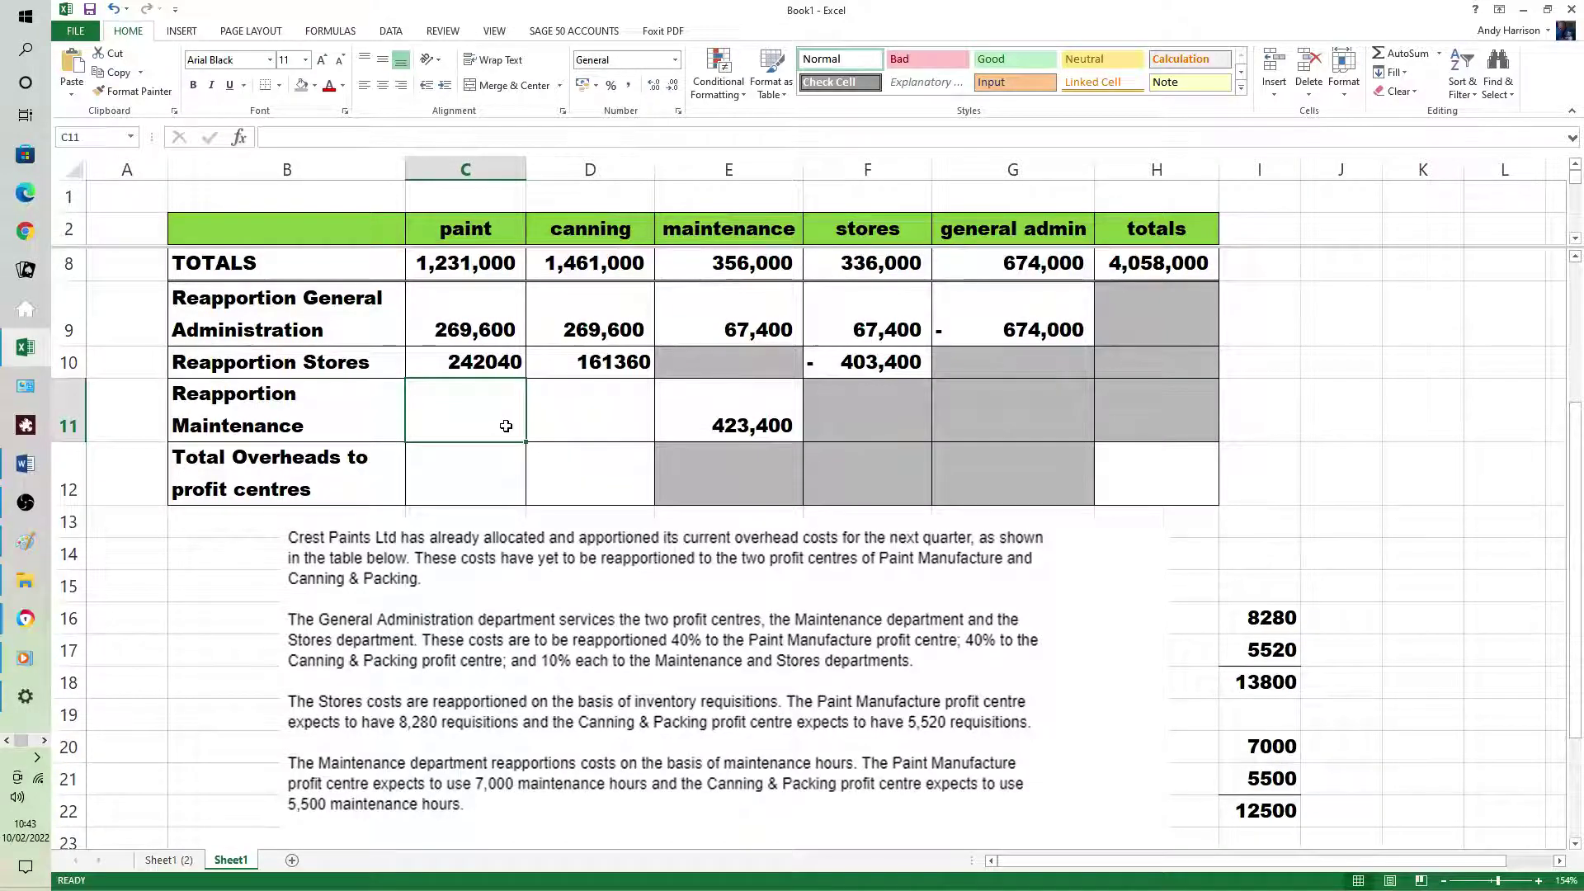
type("=7000")
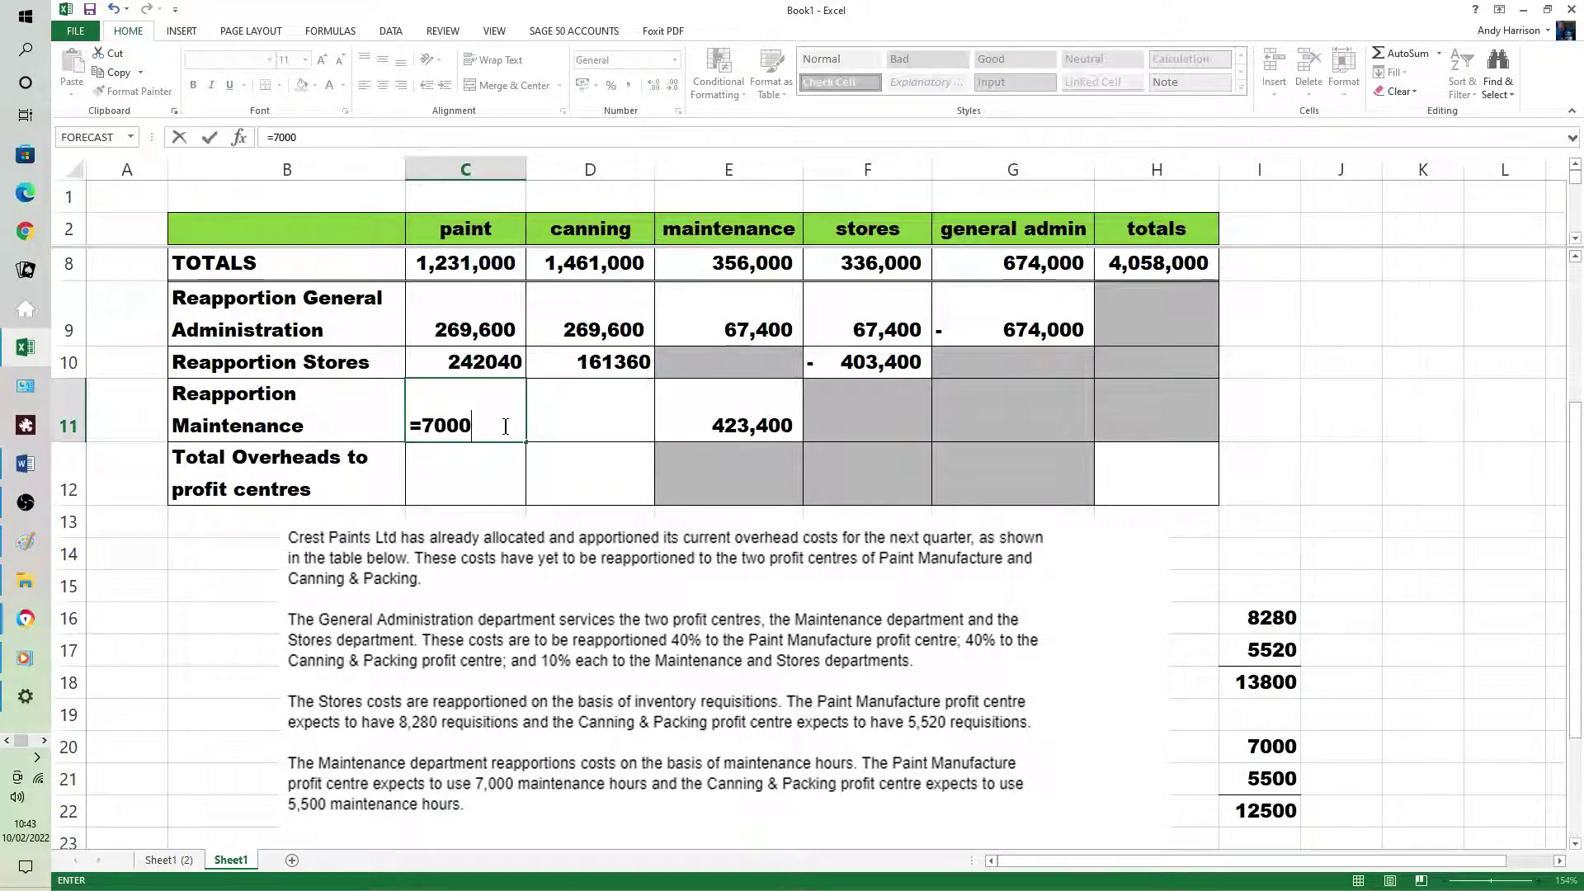
type("/12500")
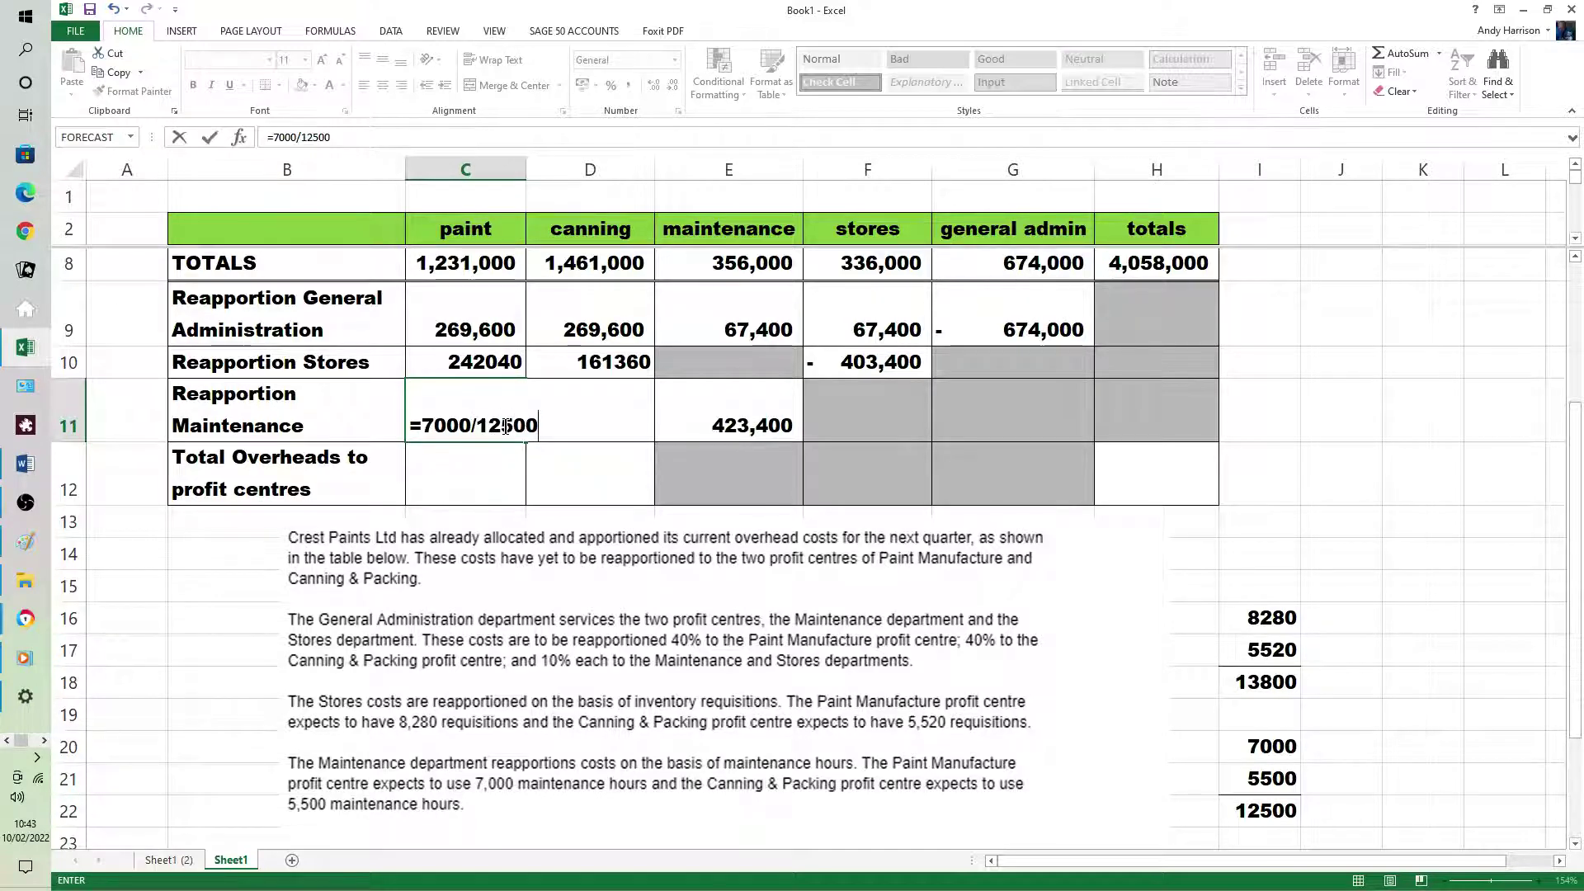
type("*423400")
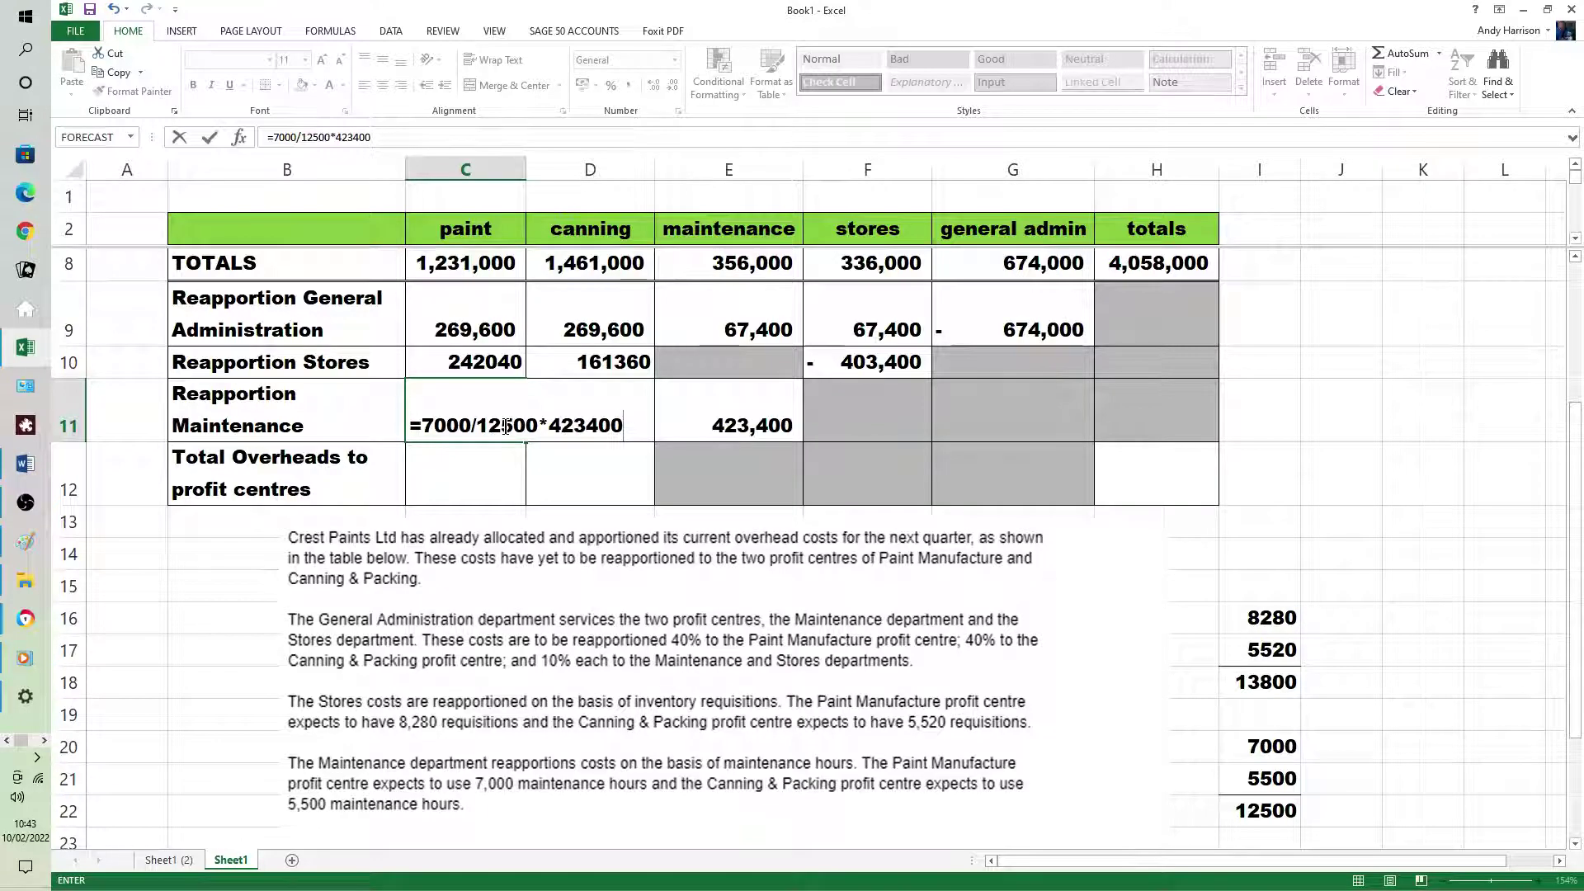
key("Tab")
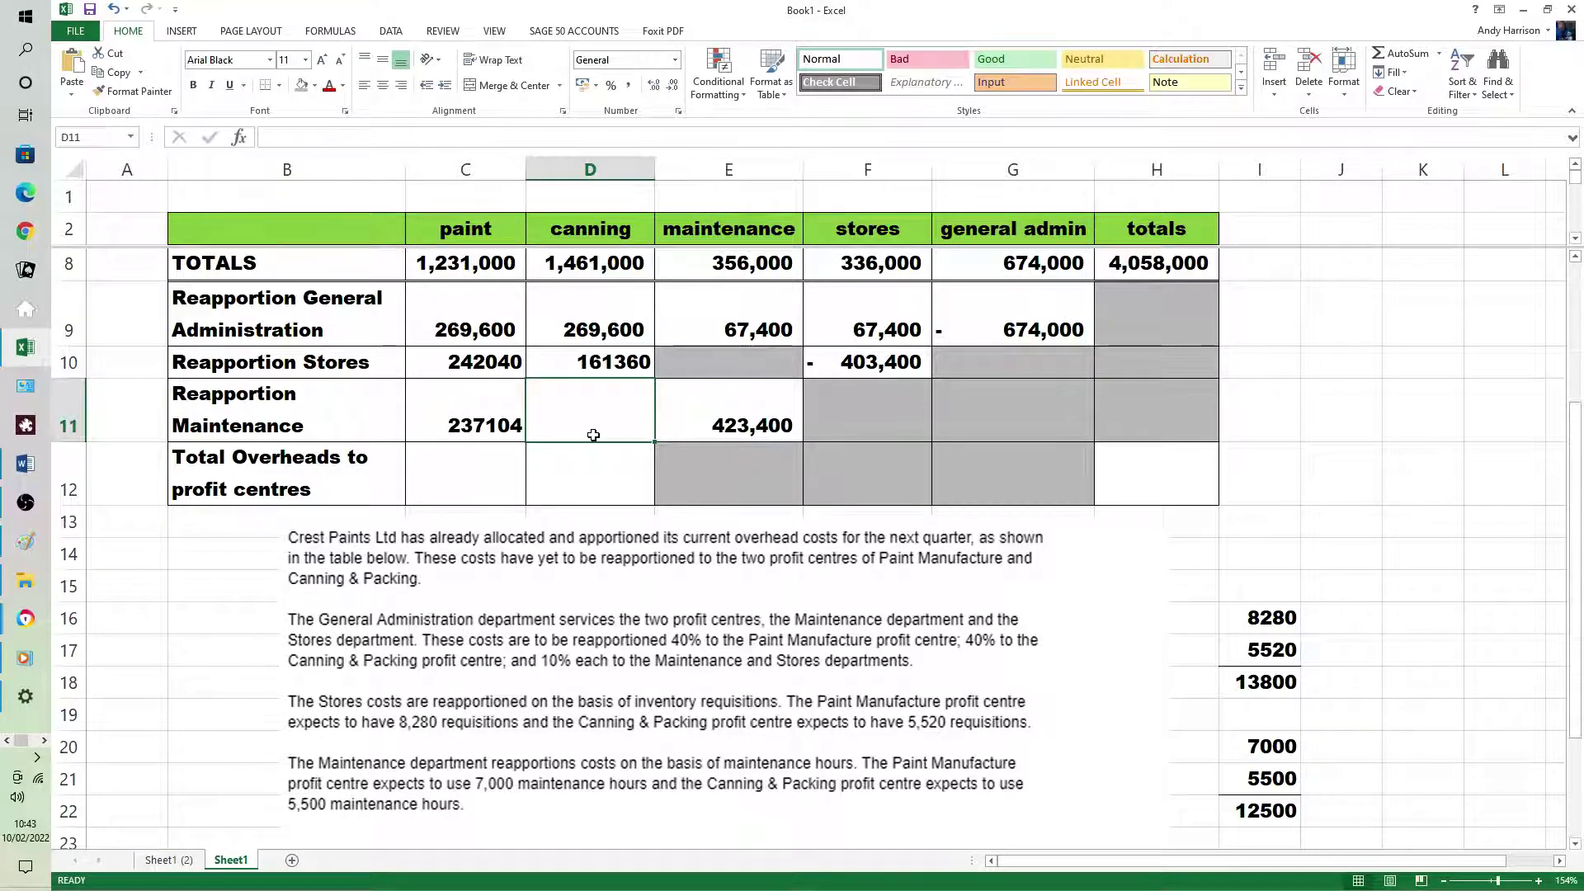
type("=5500")
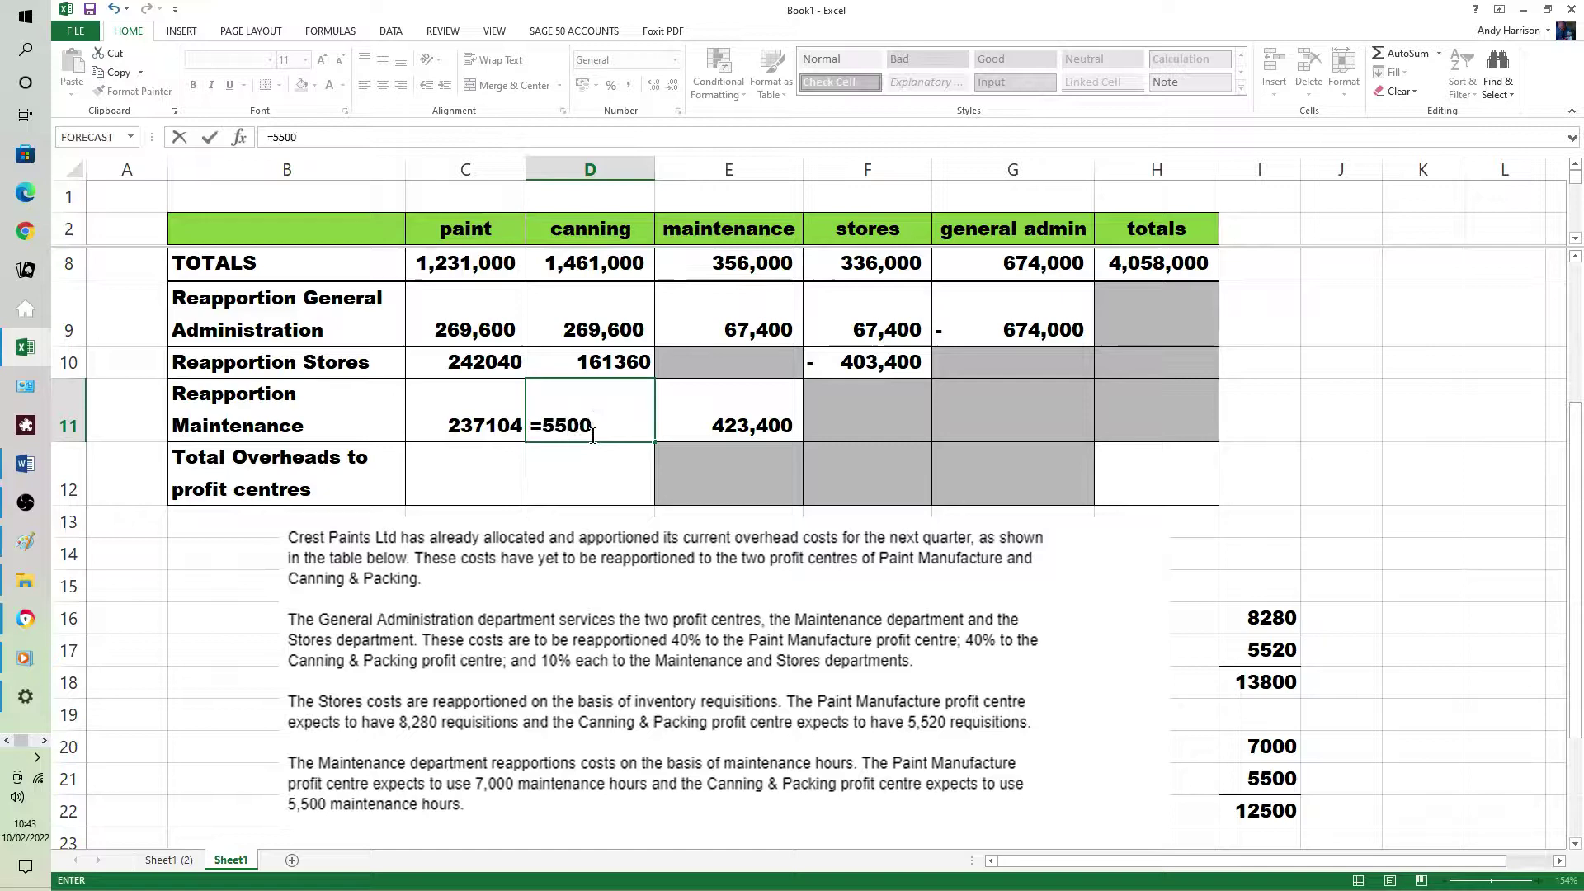
type("/12500")
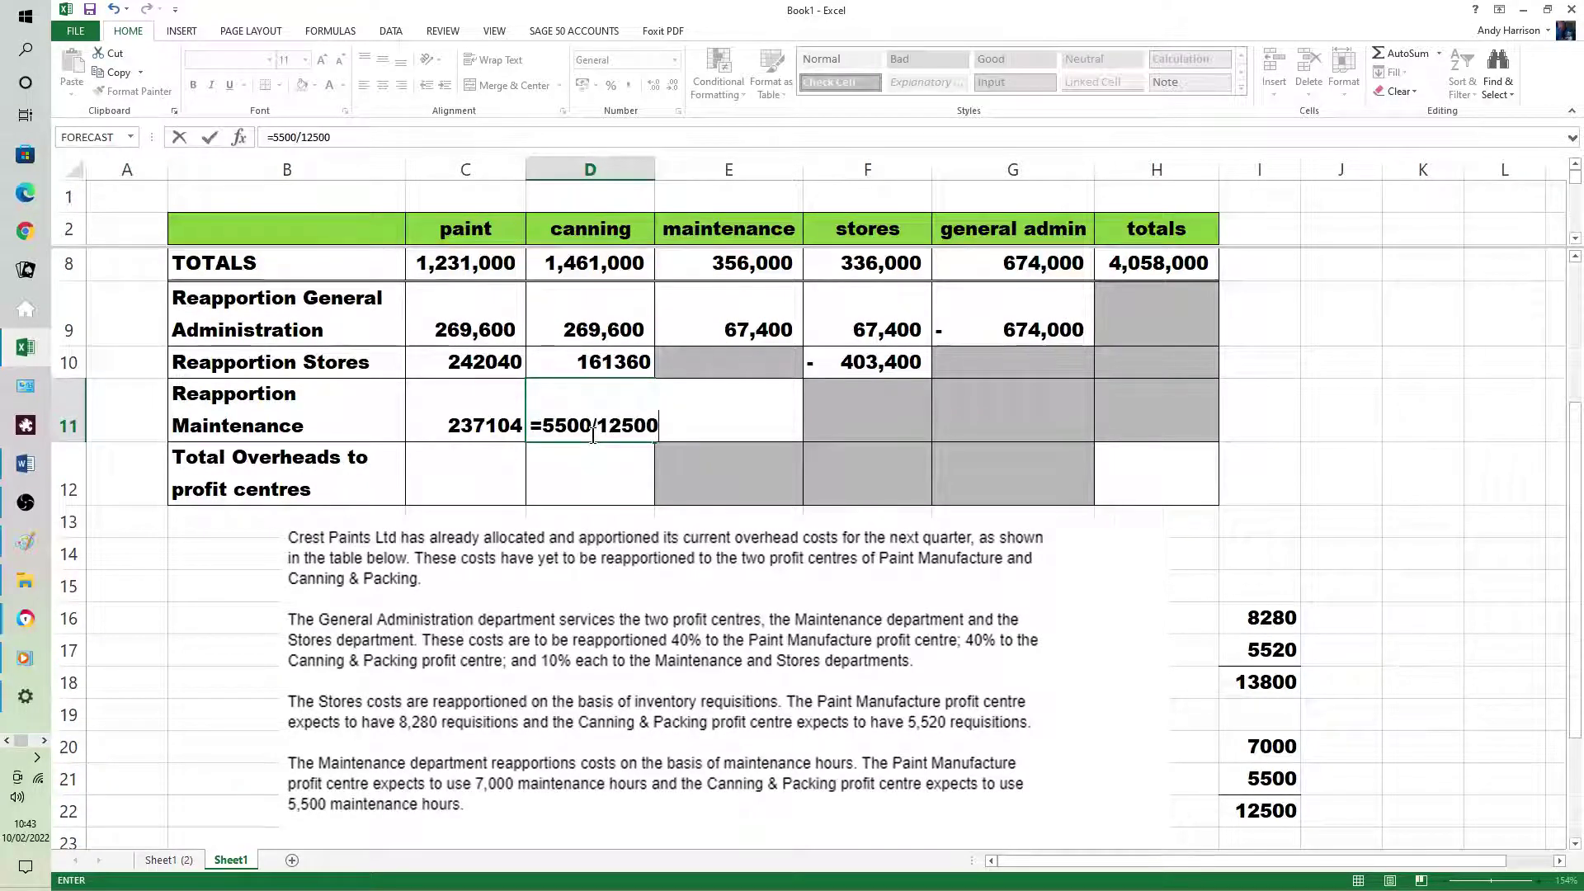
type("*")
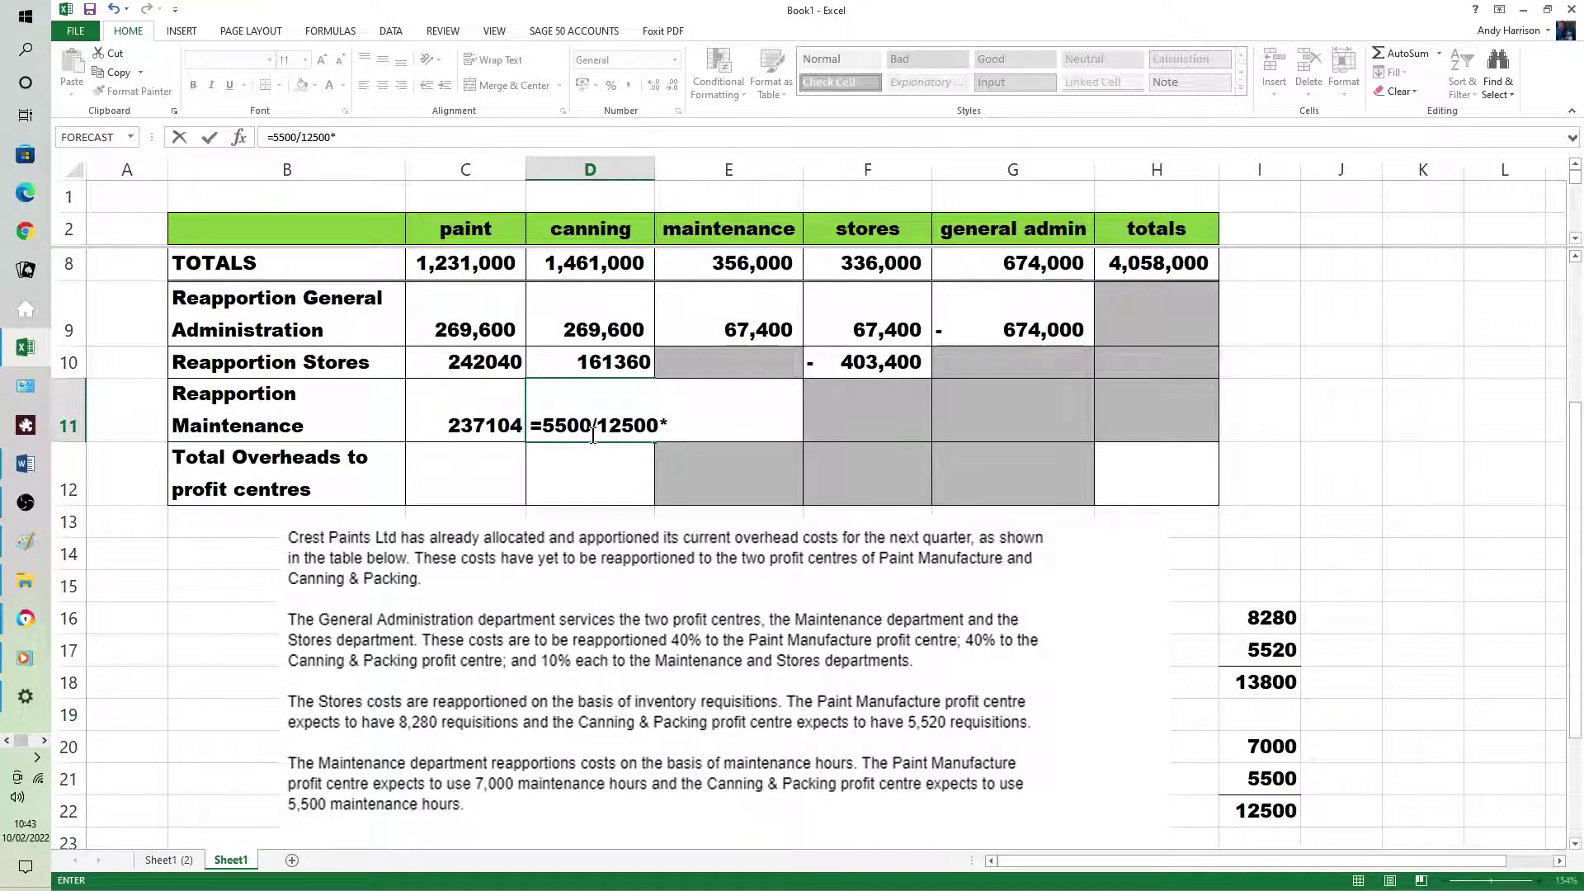
type("423")
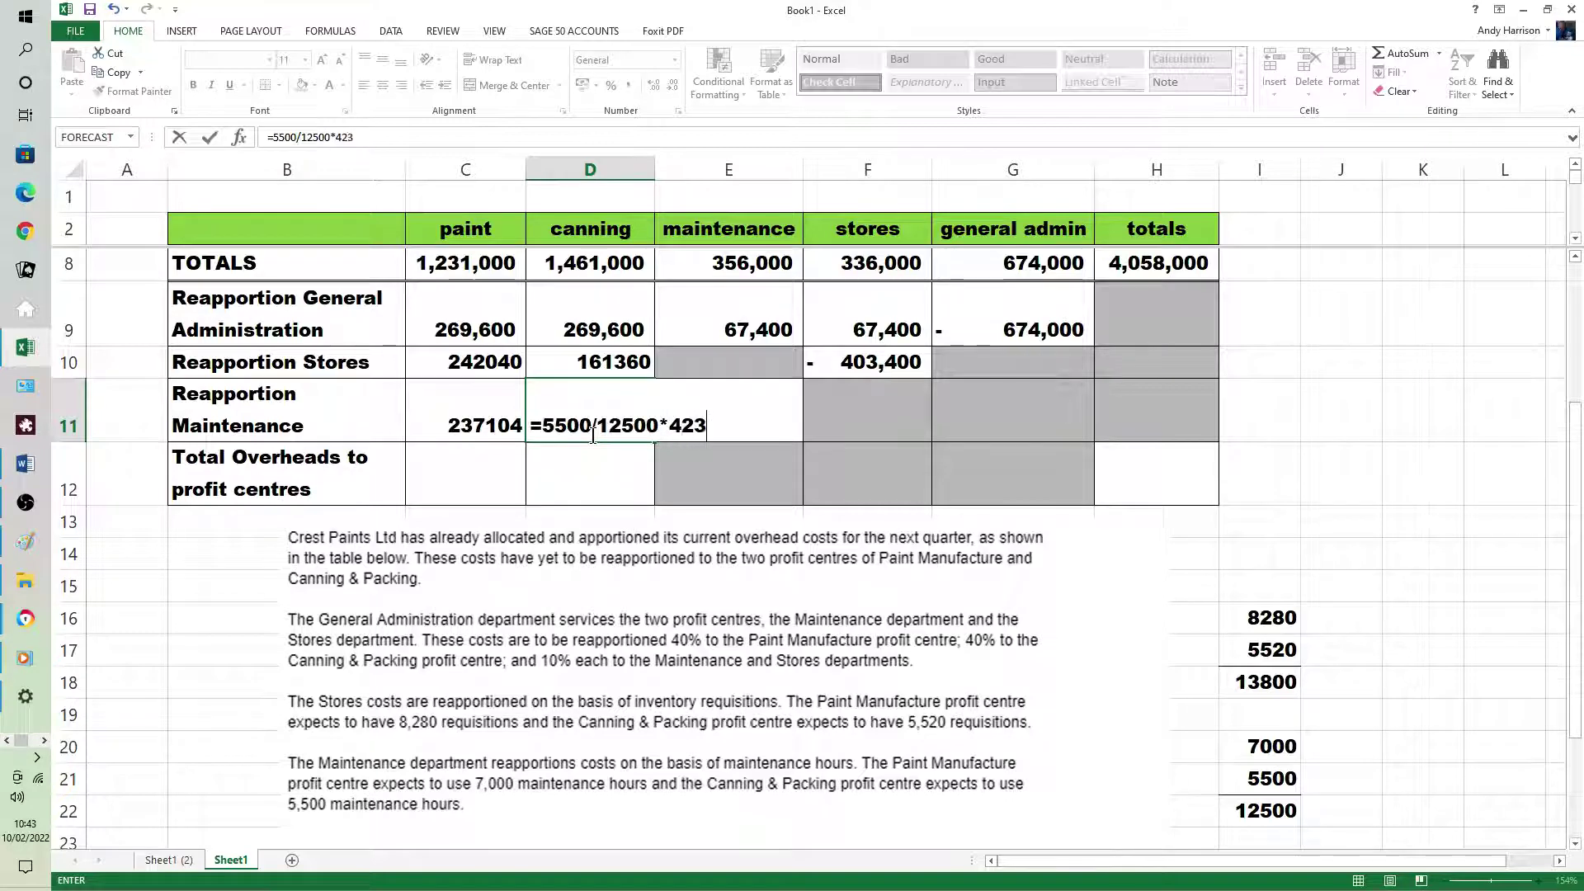
type("400")
key("Tab")
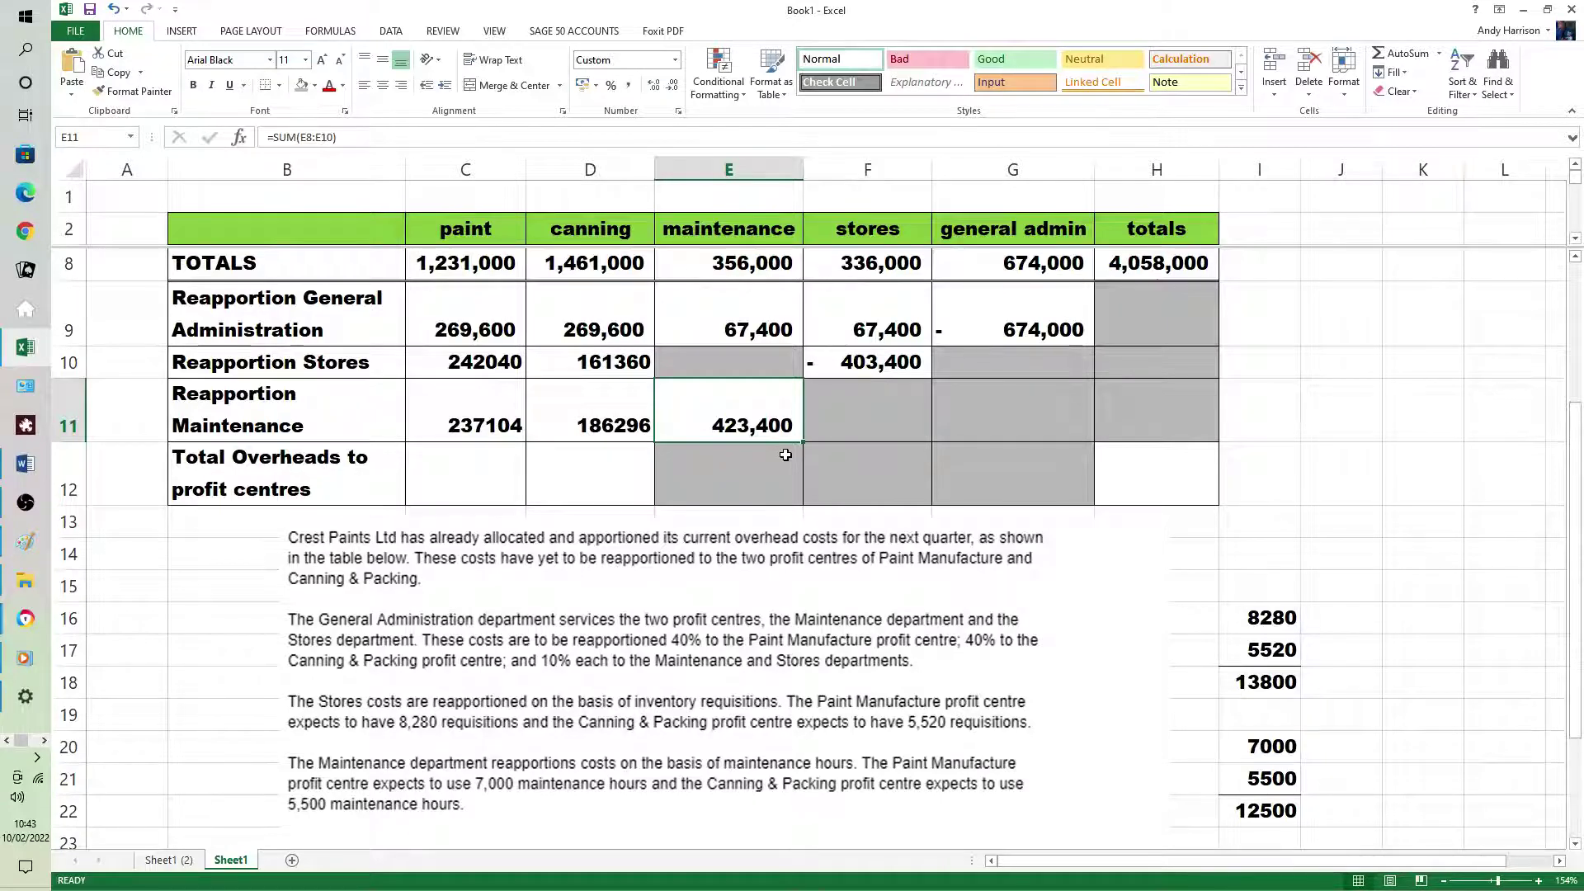
Enter =0-C11-D11 in E11 so maintenance shows -423,400.
type("=")
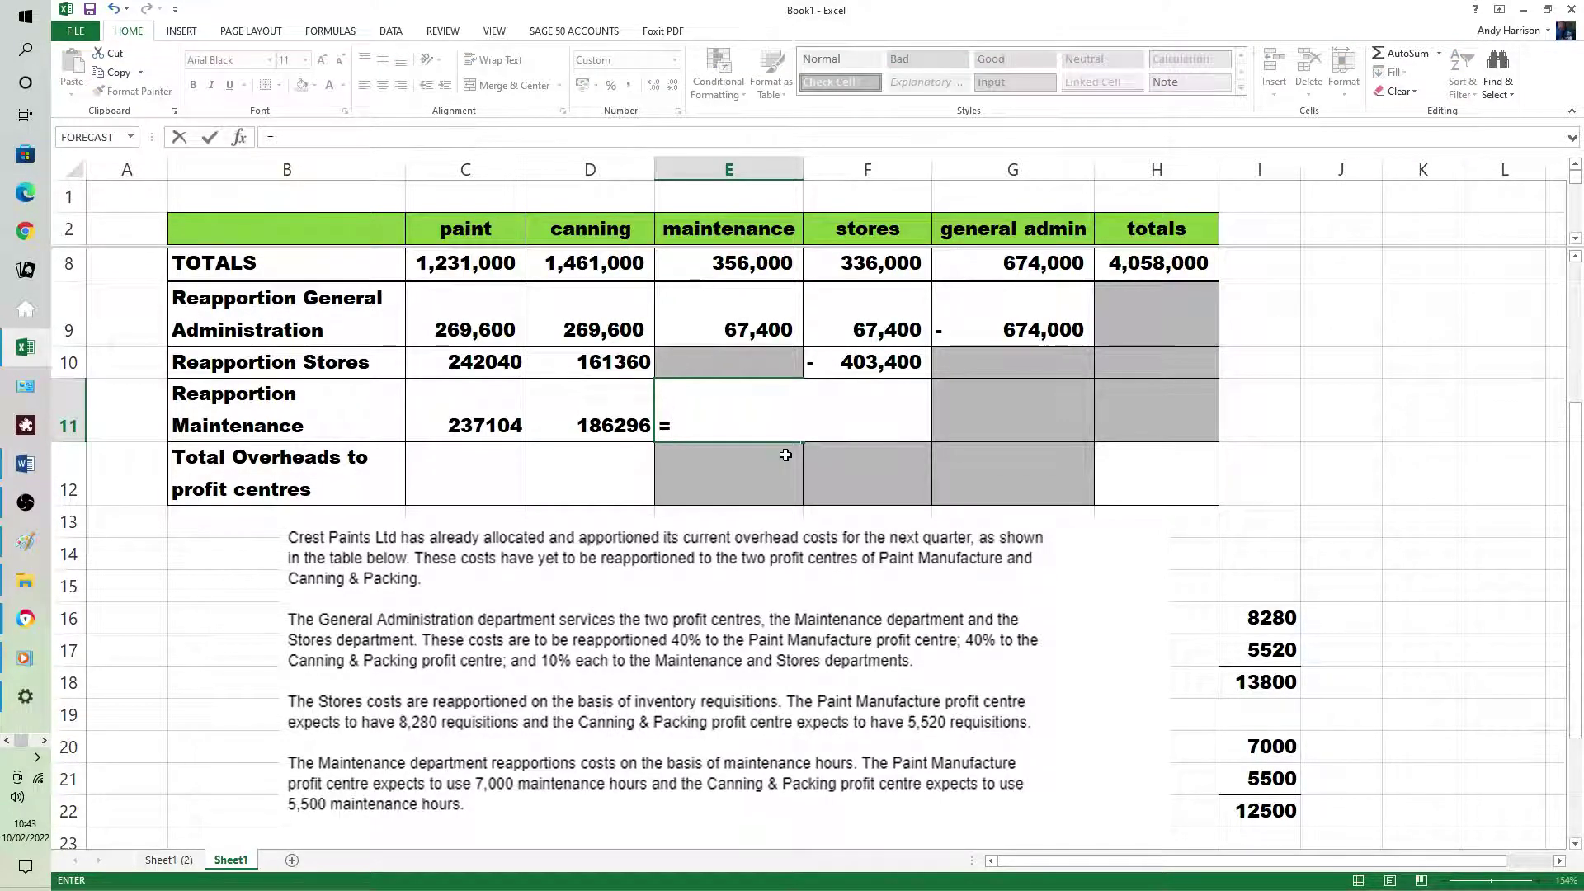
type("0-")
type("c11")
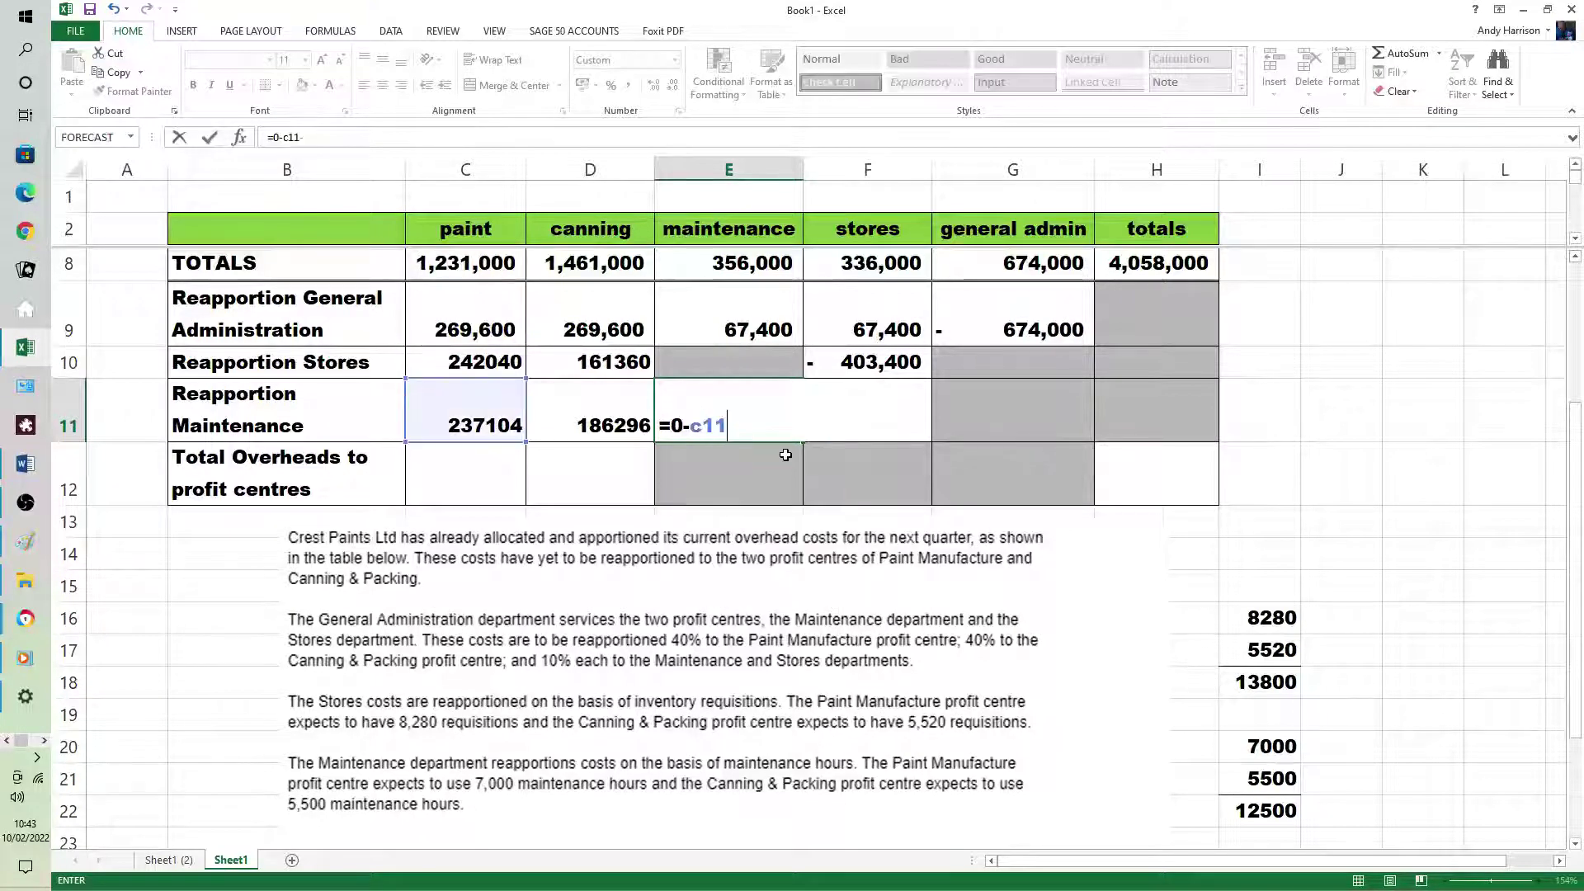
type("-d11")
key("Tab")
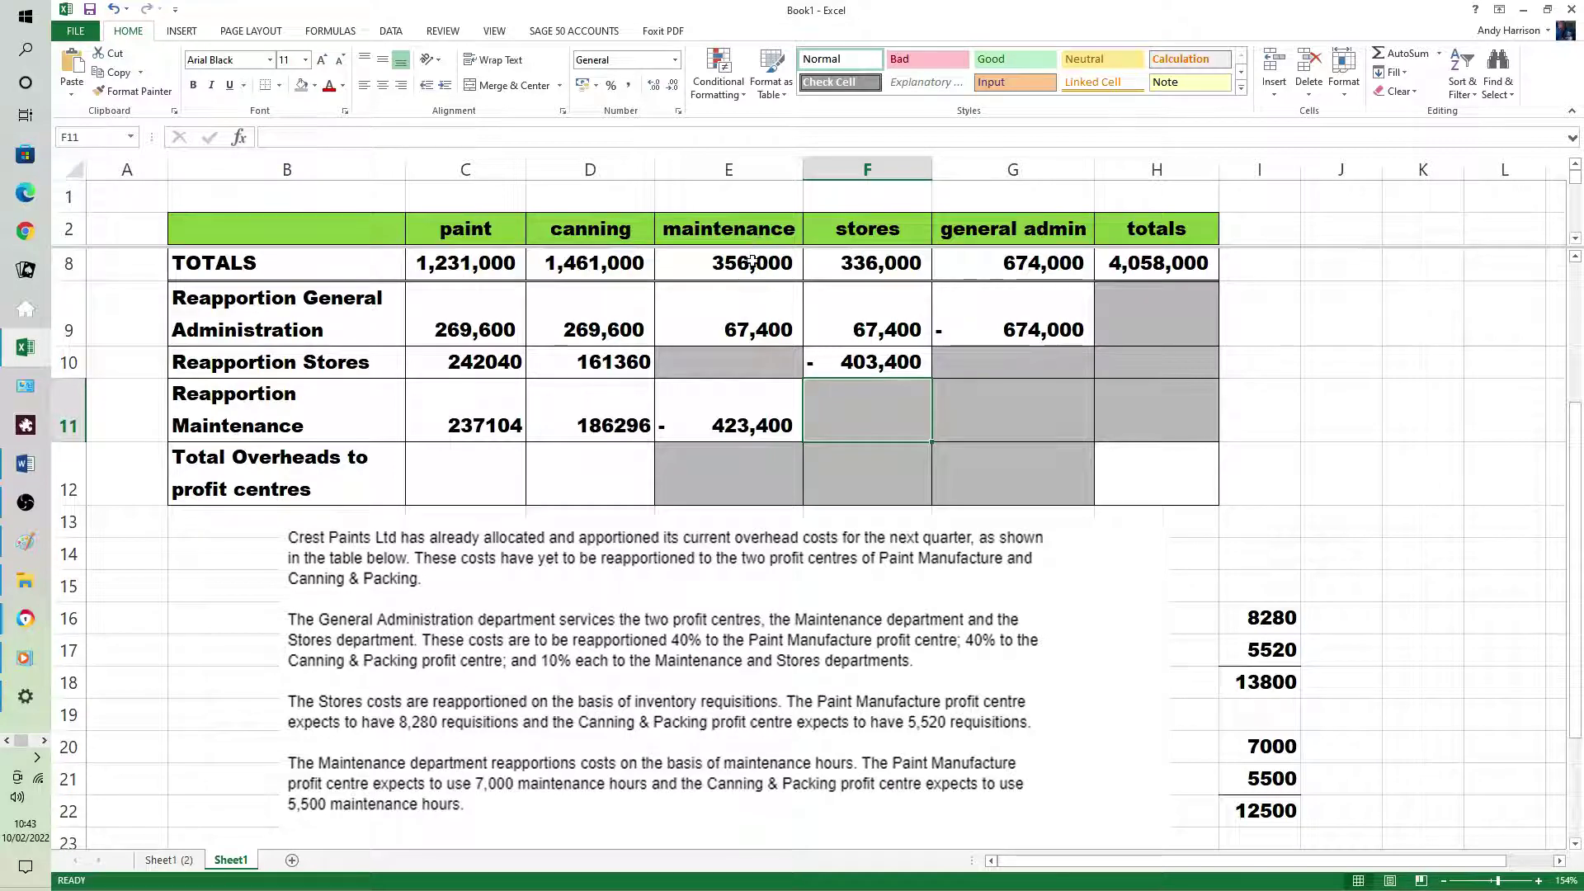
AutoSum the maintenance column into E12 and the maintenance row into H11, then delete the H11 total.
left_click_drag(753, 263, 735, 487)
left_click(1400, 53)
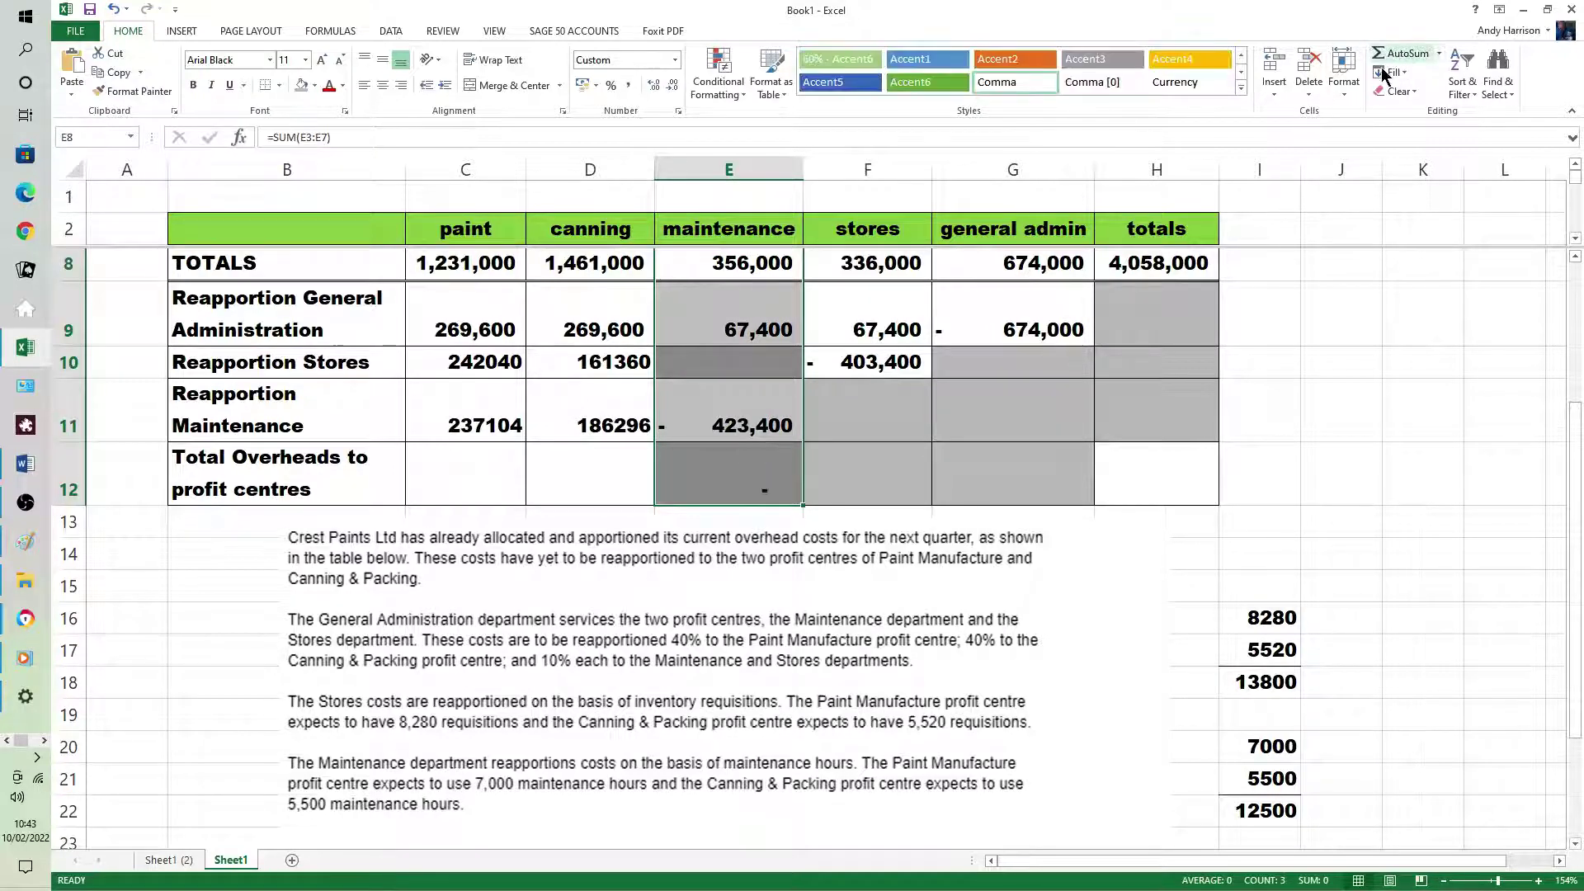
left_click(742, 495)
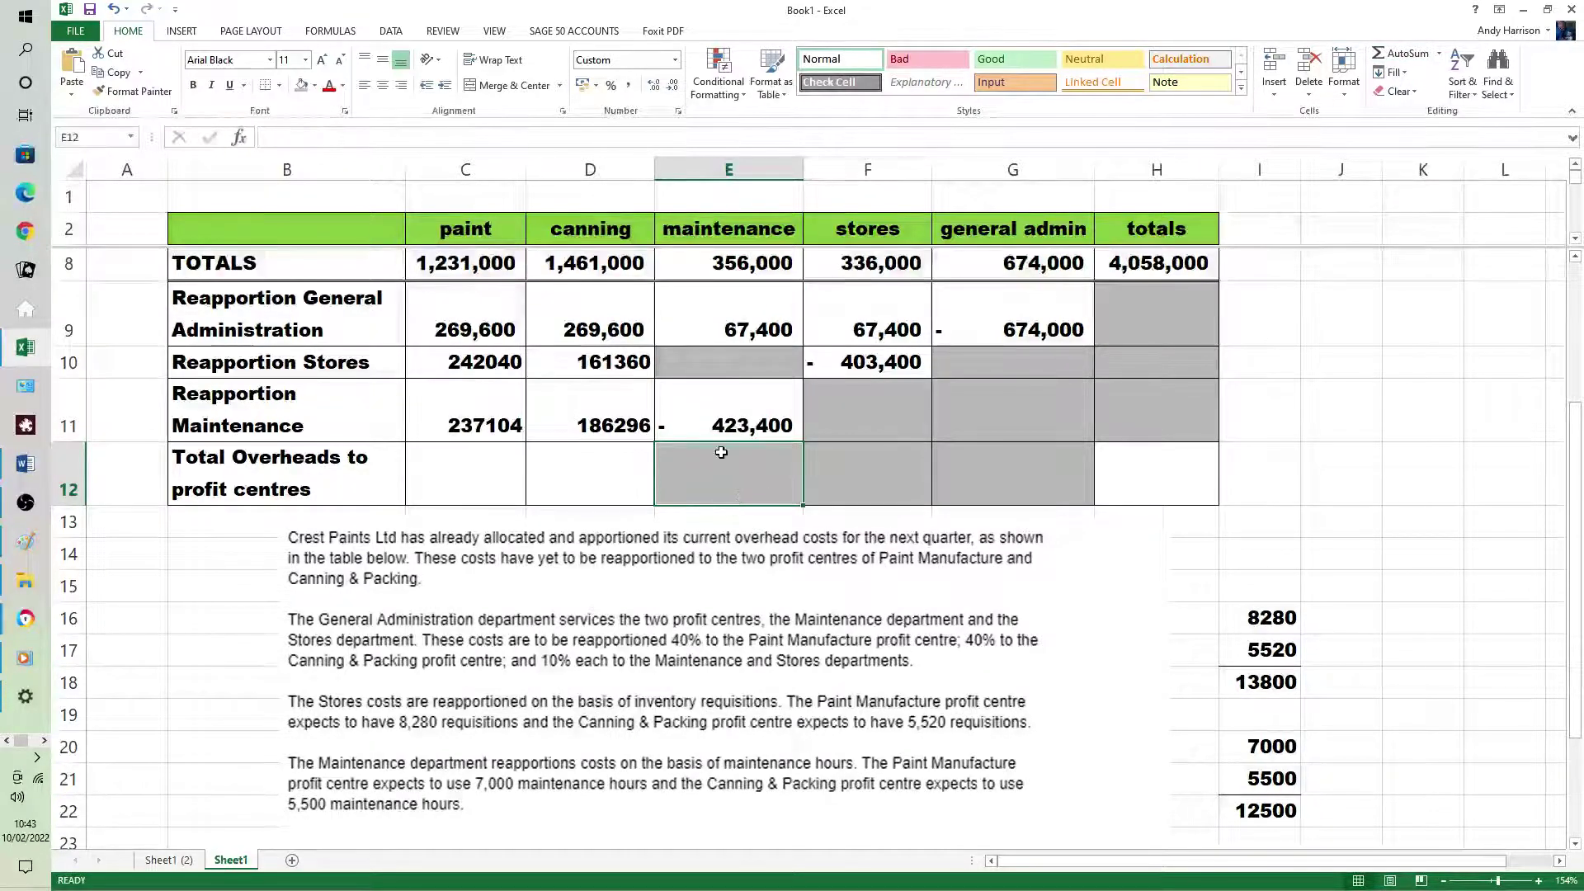
left_click_drag(508, 433, 1115, 427)
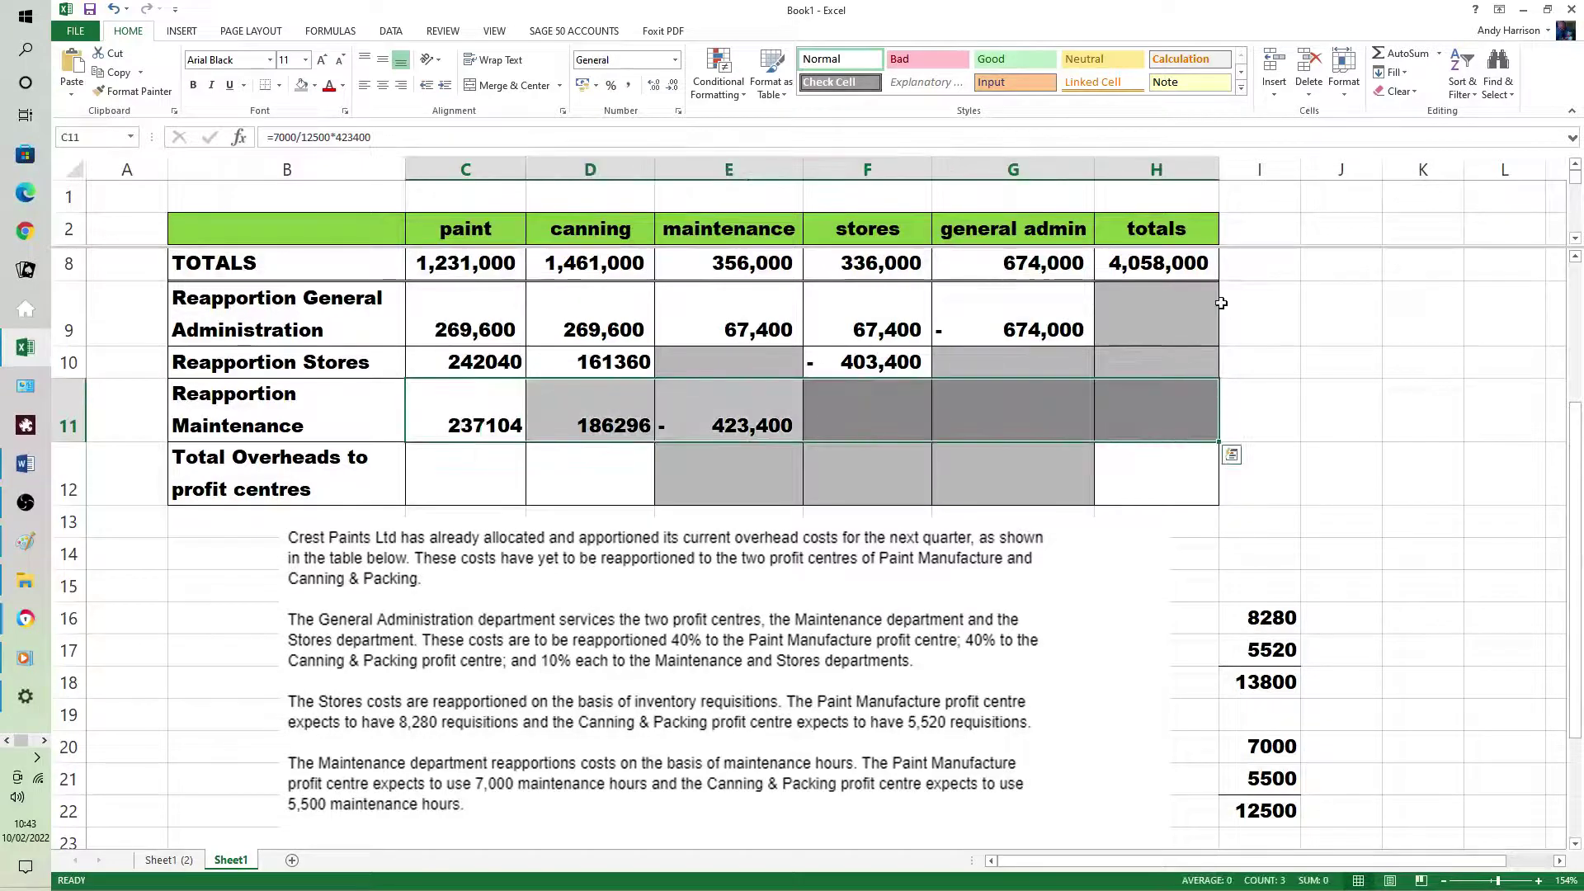
left_click(1400, 53)
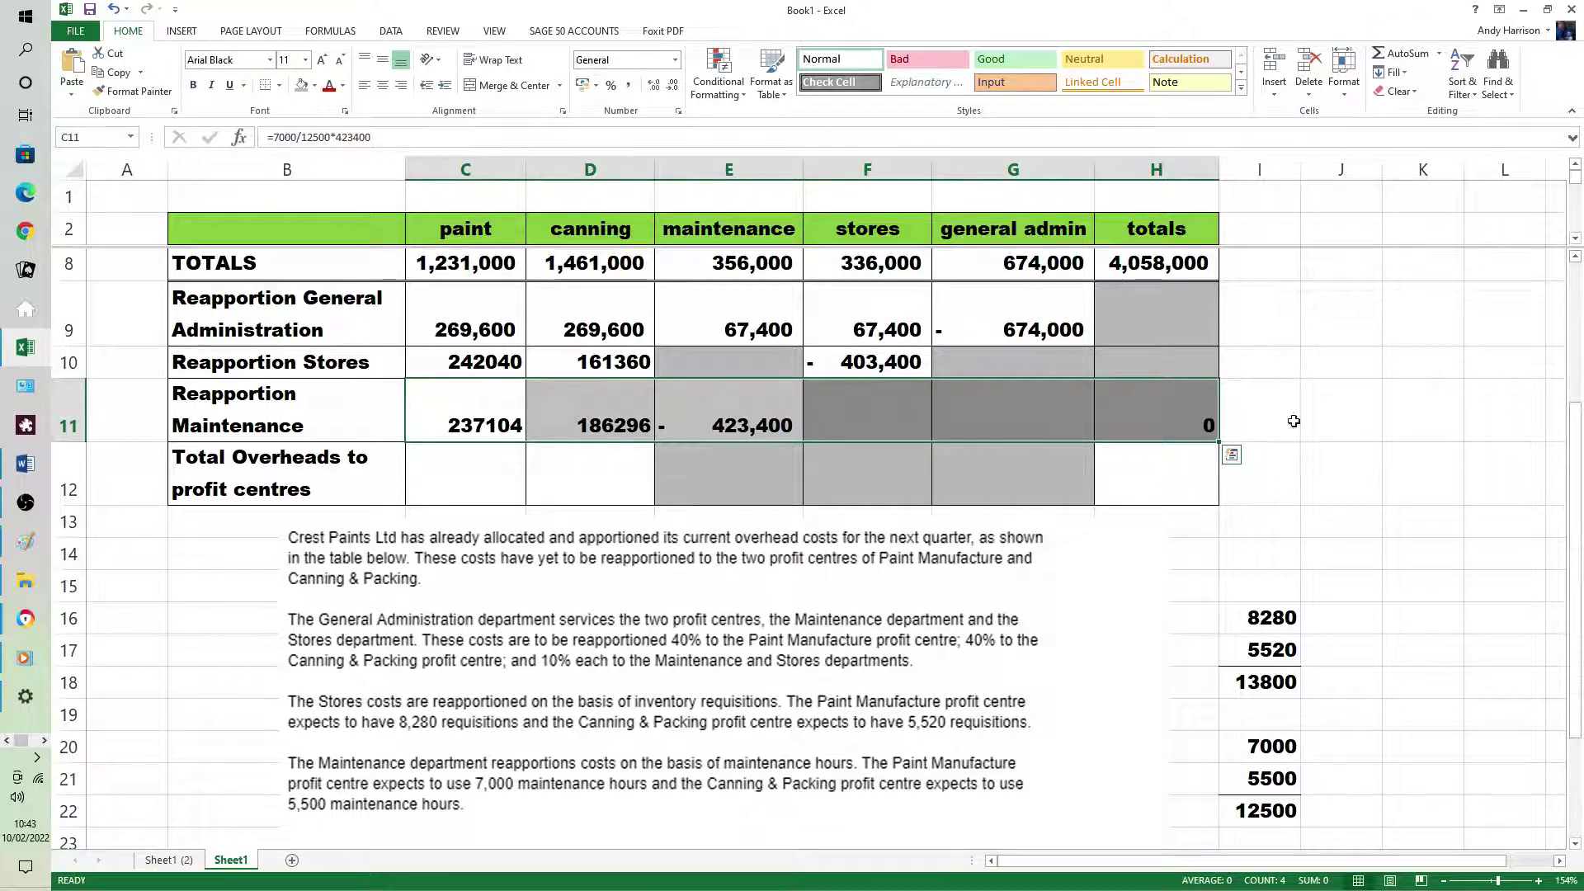
left_click(1196, 422)
key("Delete")
left_click(1334, 422)
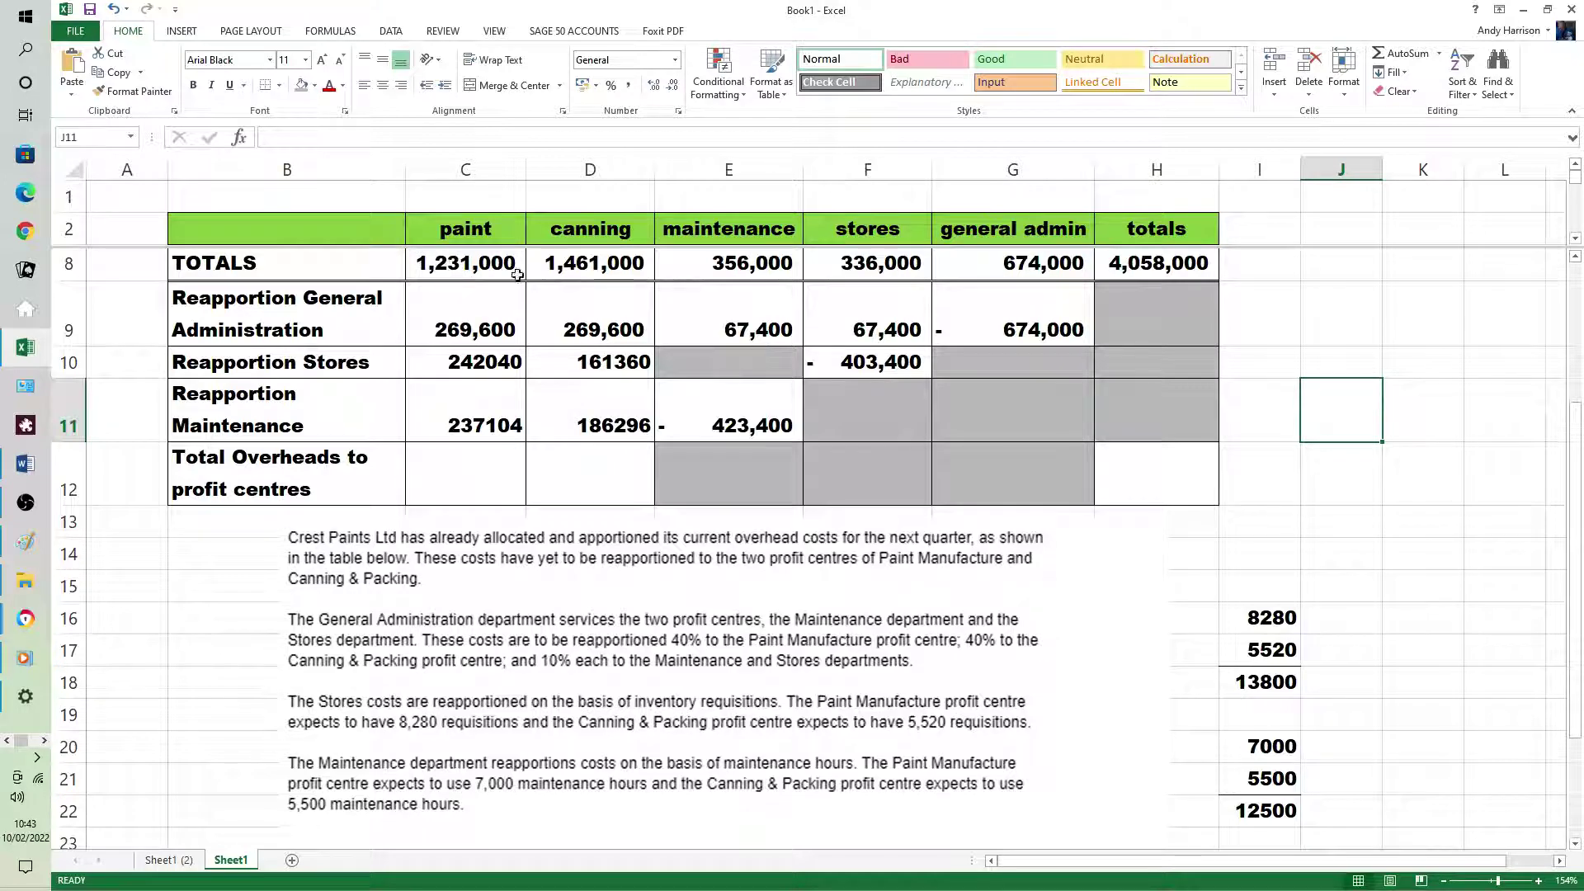
Total paint's overheads in C12 with =C8+C9+C10+C11, giving 1,979,744.
left_click(495, 471)
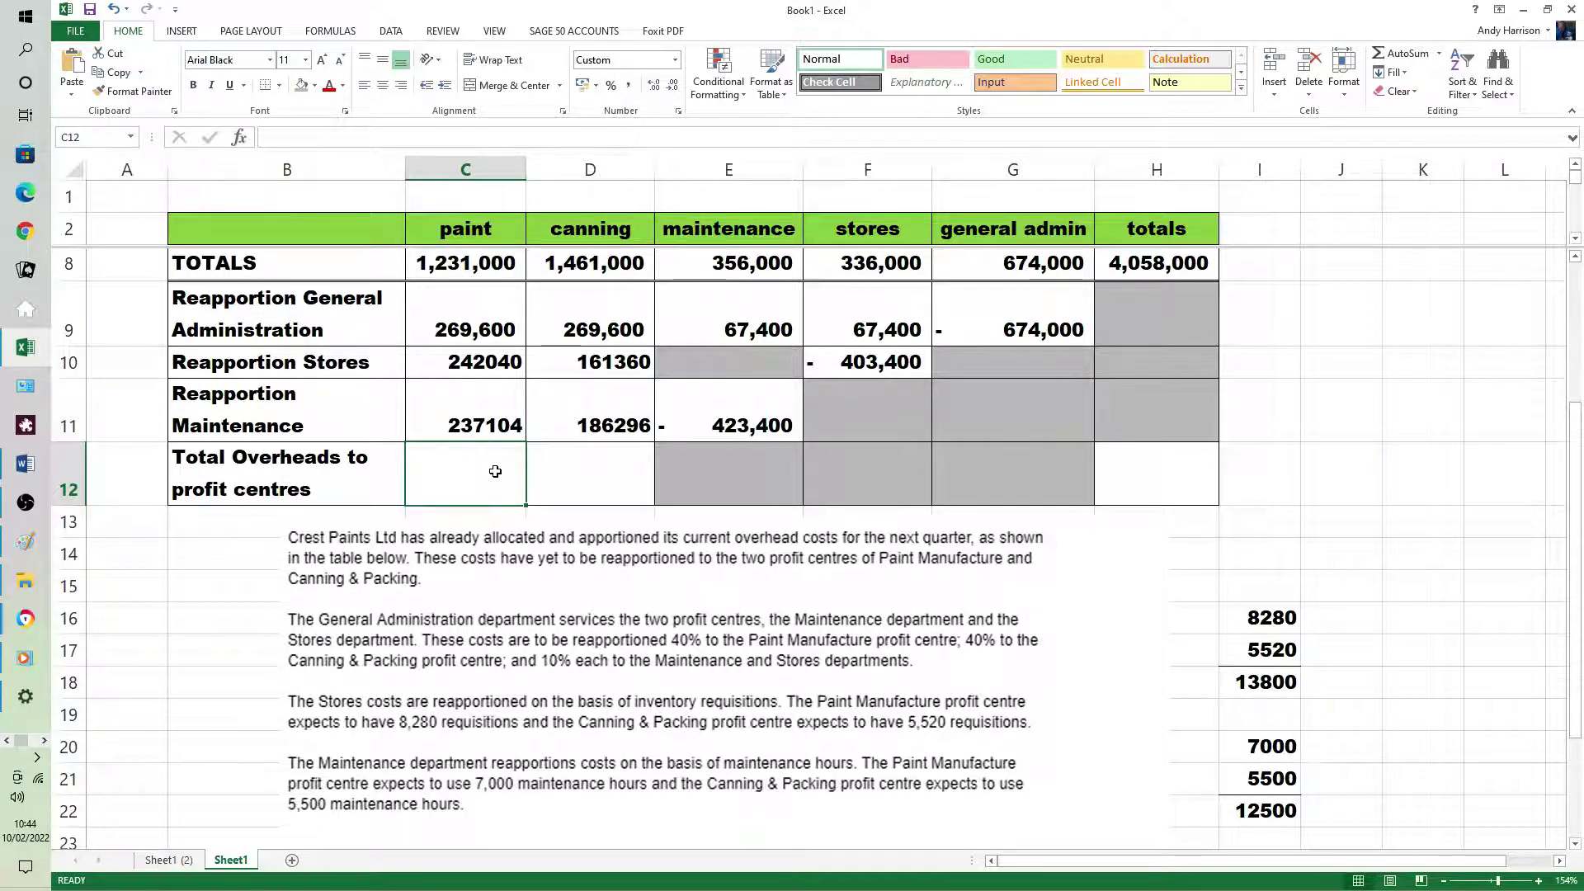
type("=")
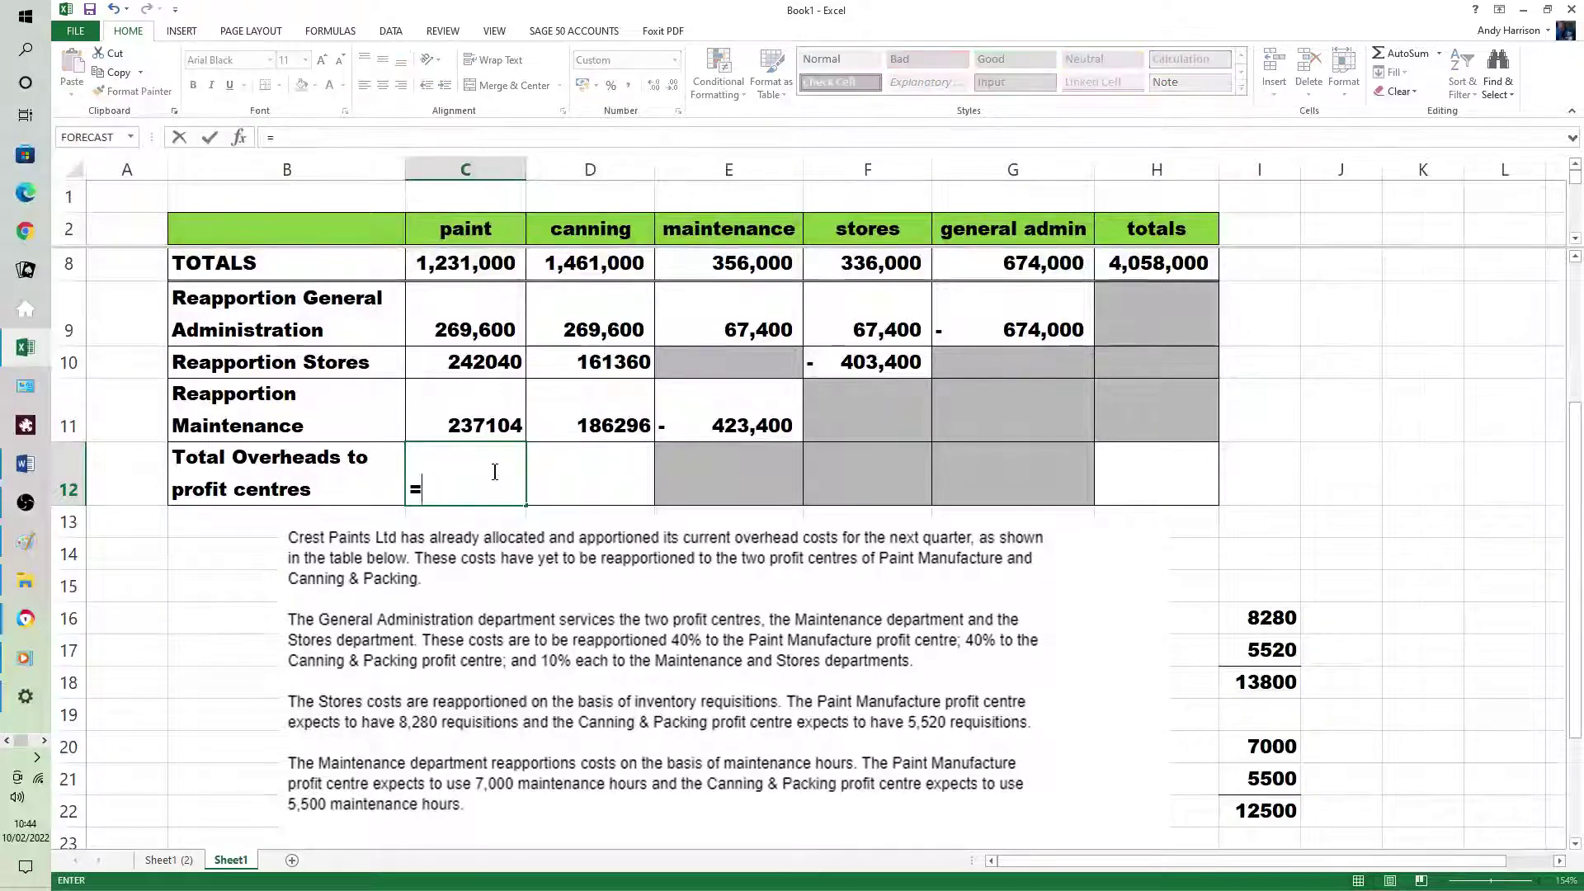
type("c8")
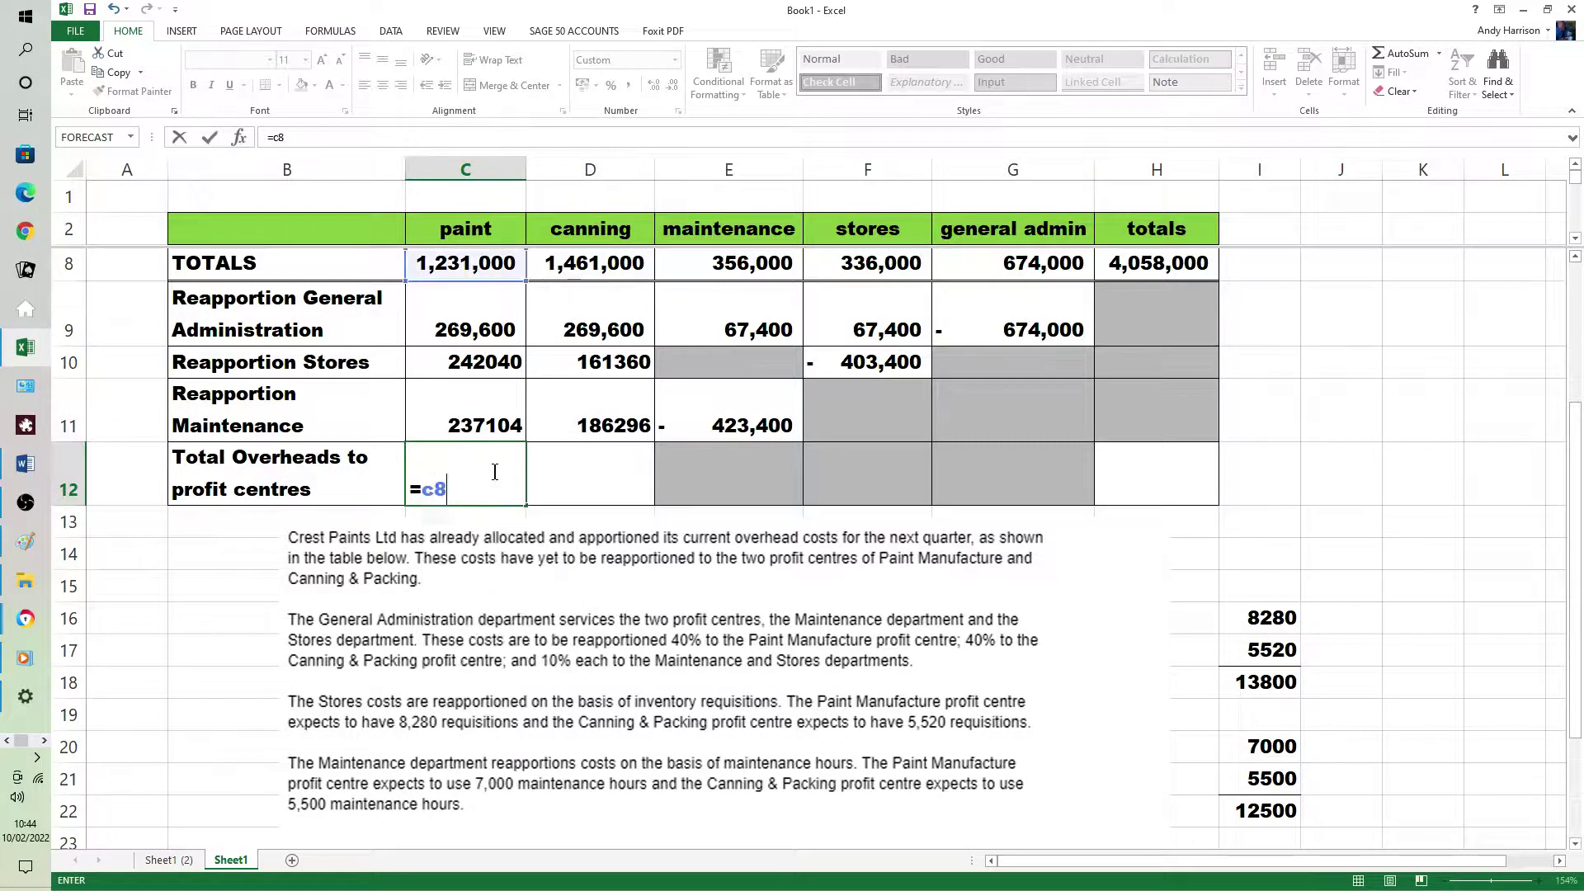
type("+c9")
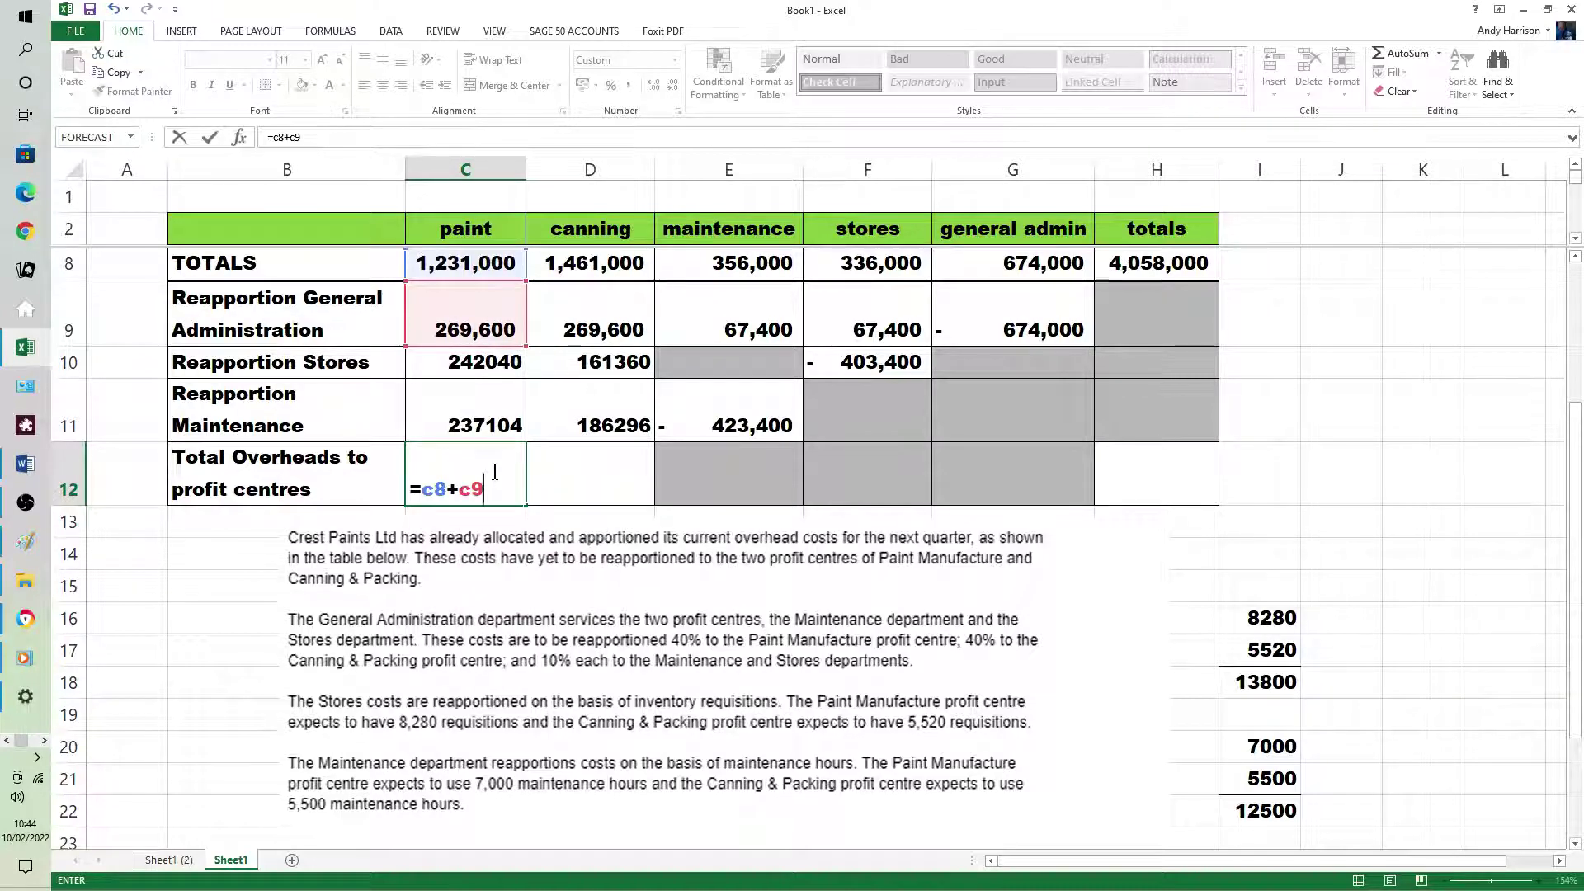
type("+c10")
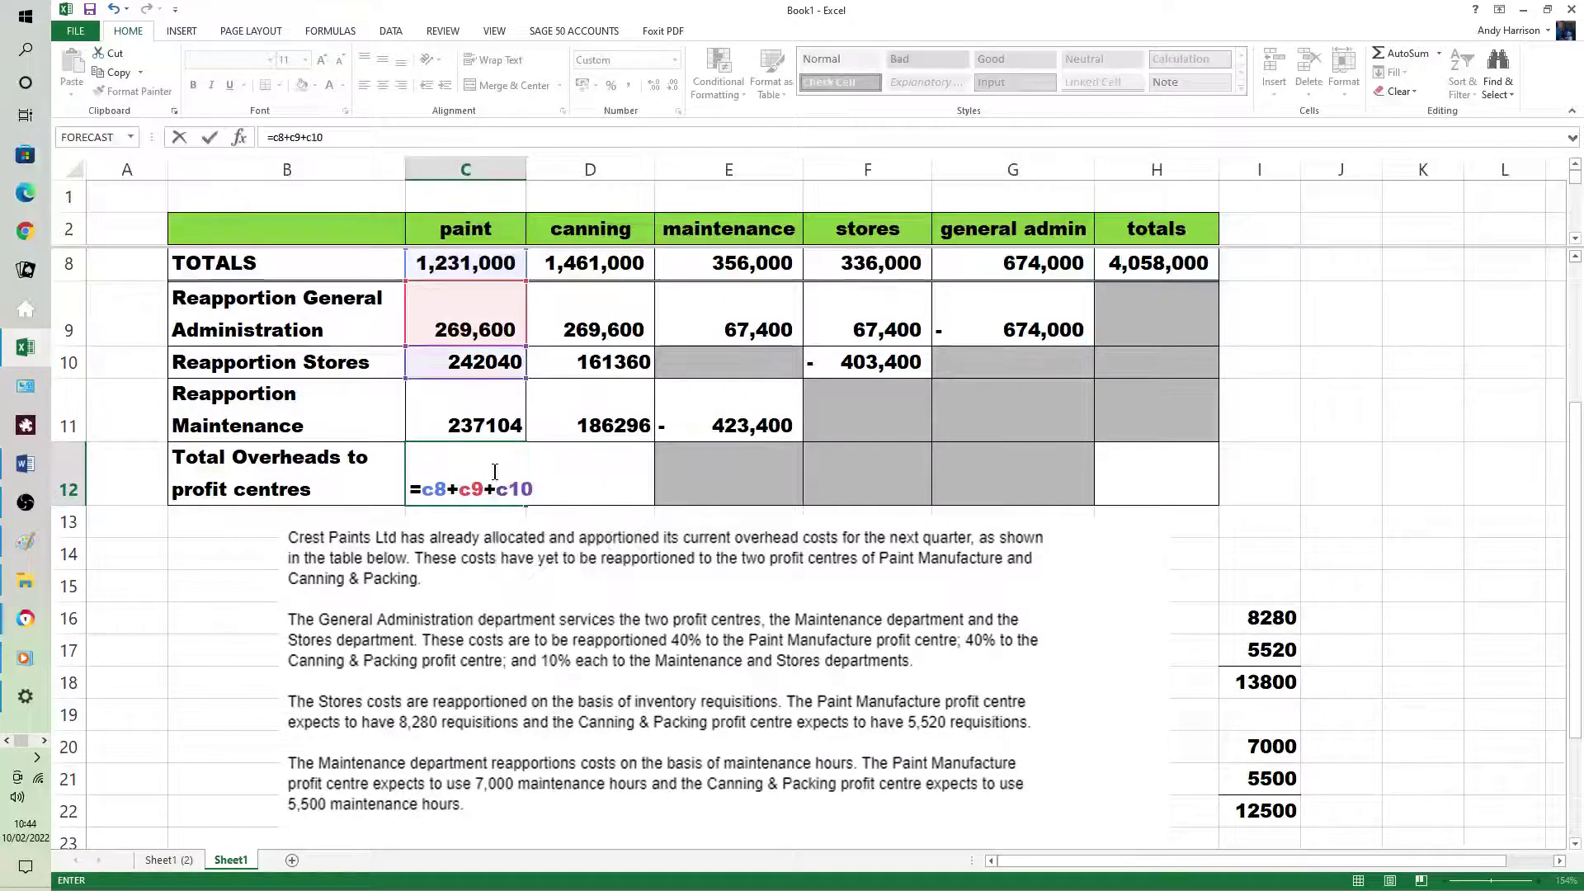
type("+c11")
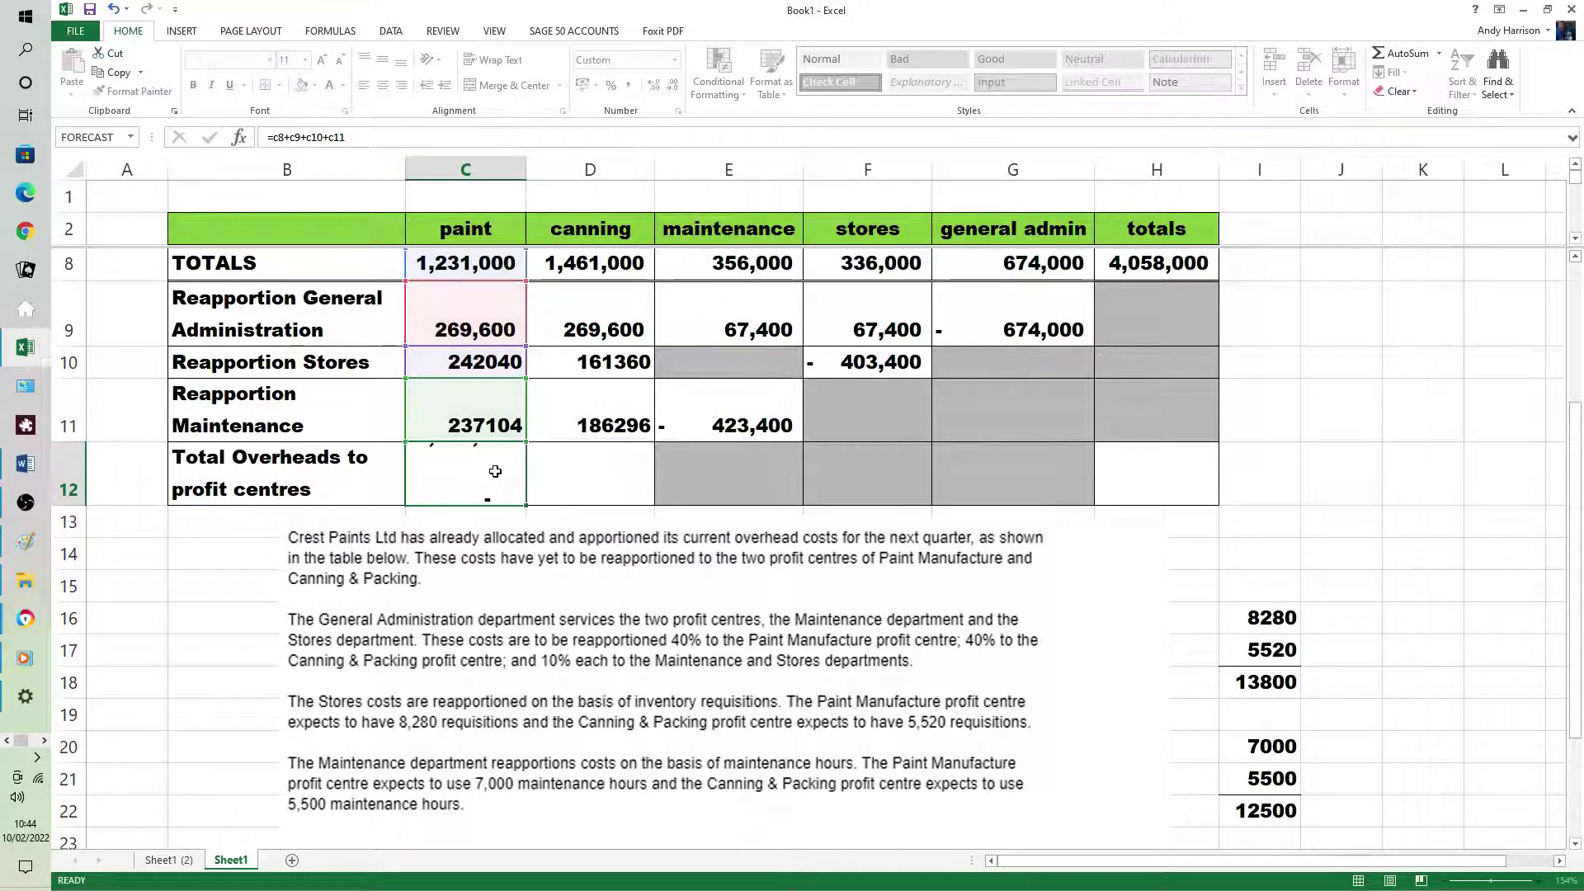
key("Return")
AutoSum canning's overheads D8:D11 into D12, giving 2,078,256.
left_click_drag(625, 266, 615, 469)
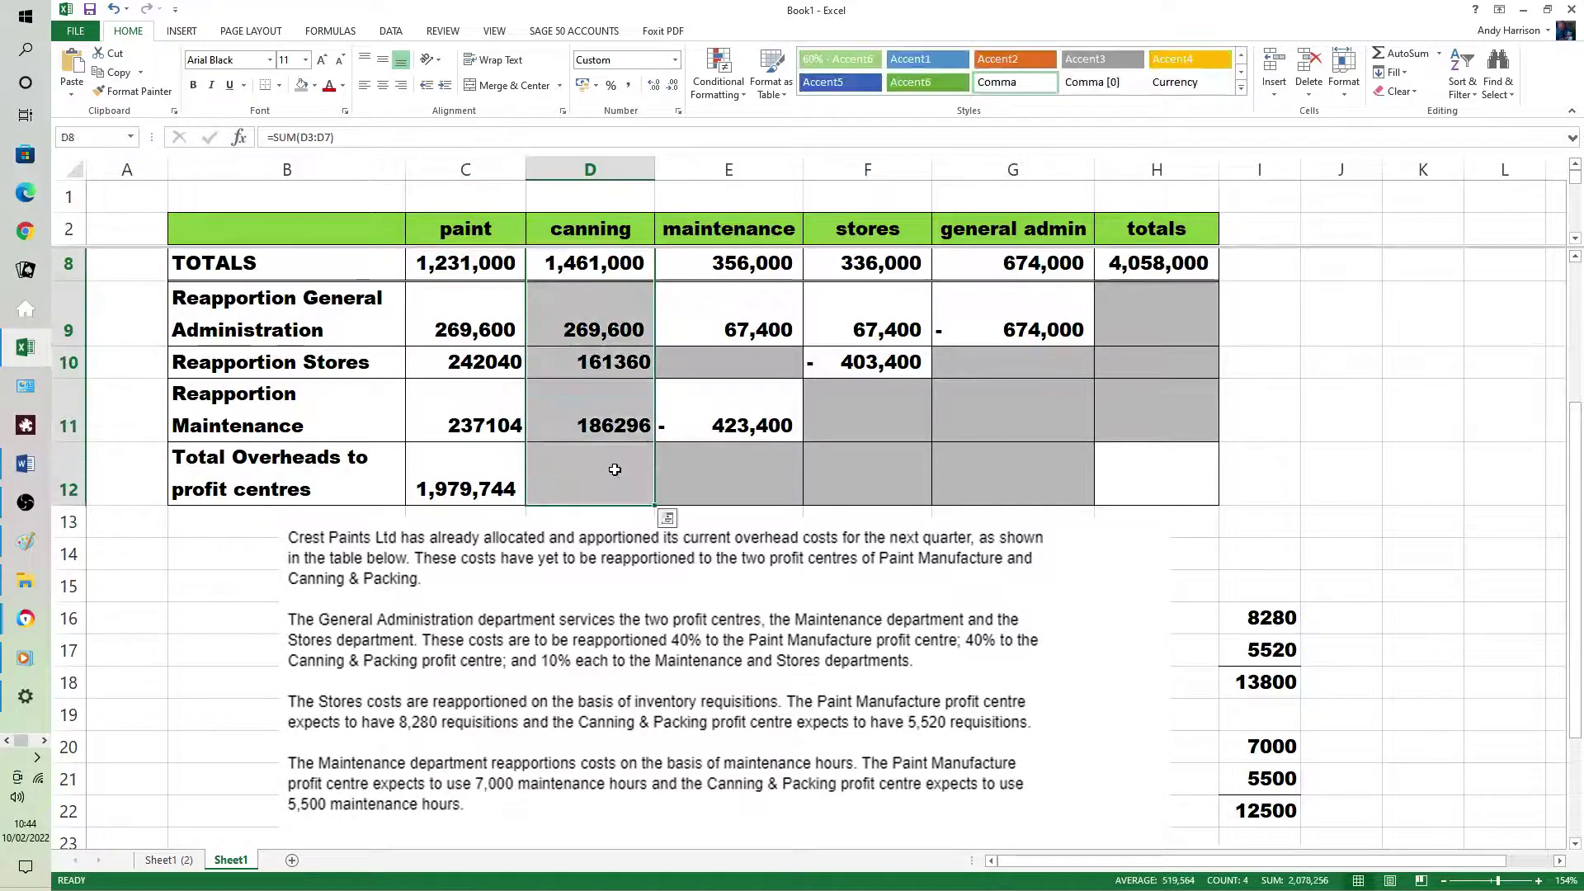
left_click(1395, 53)
left_click(1317, 409)
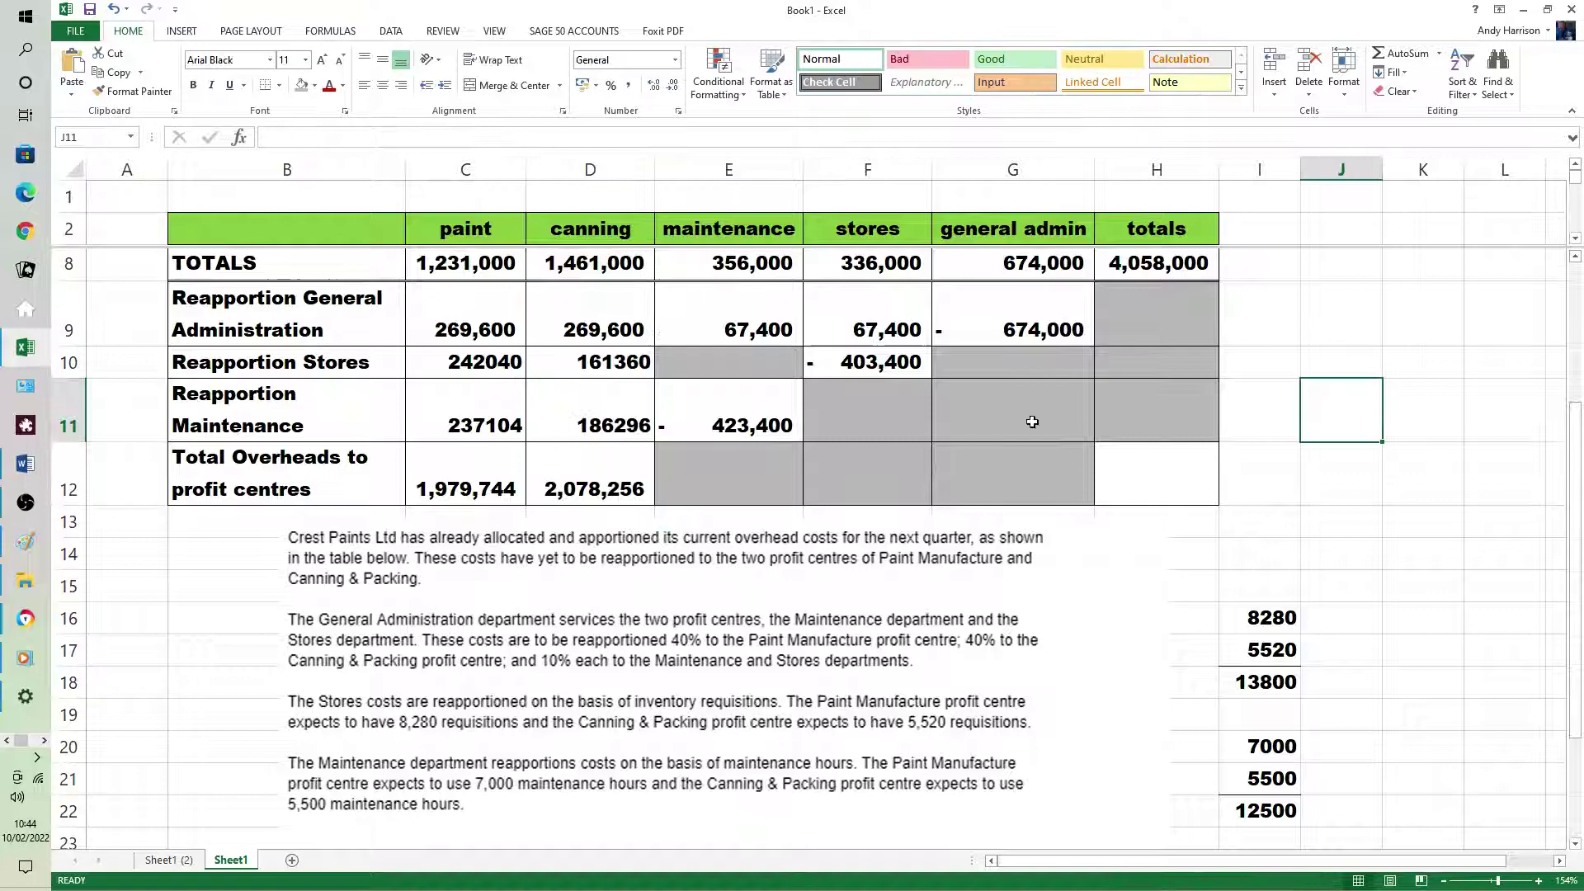
left_click_drag(452, 462, 1130, 484)
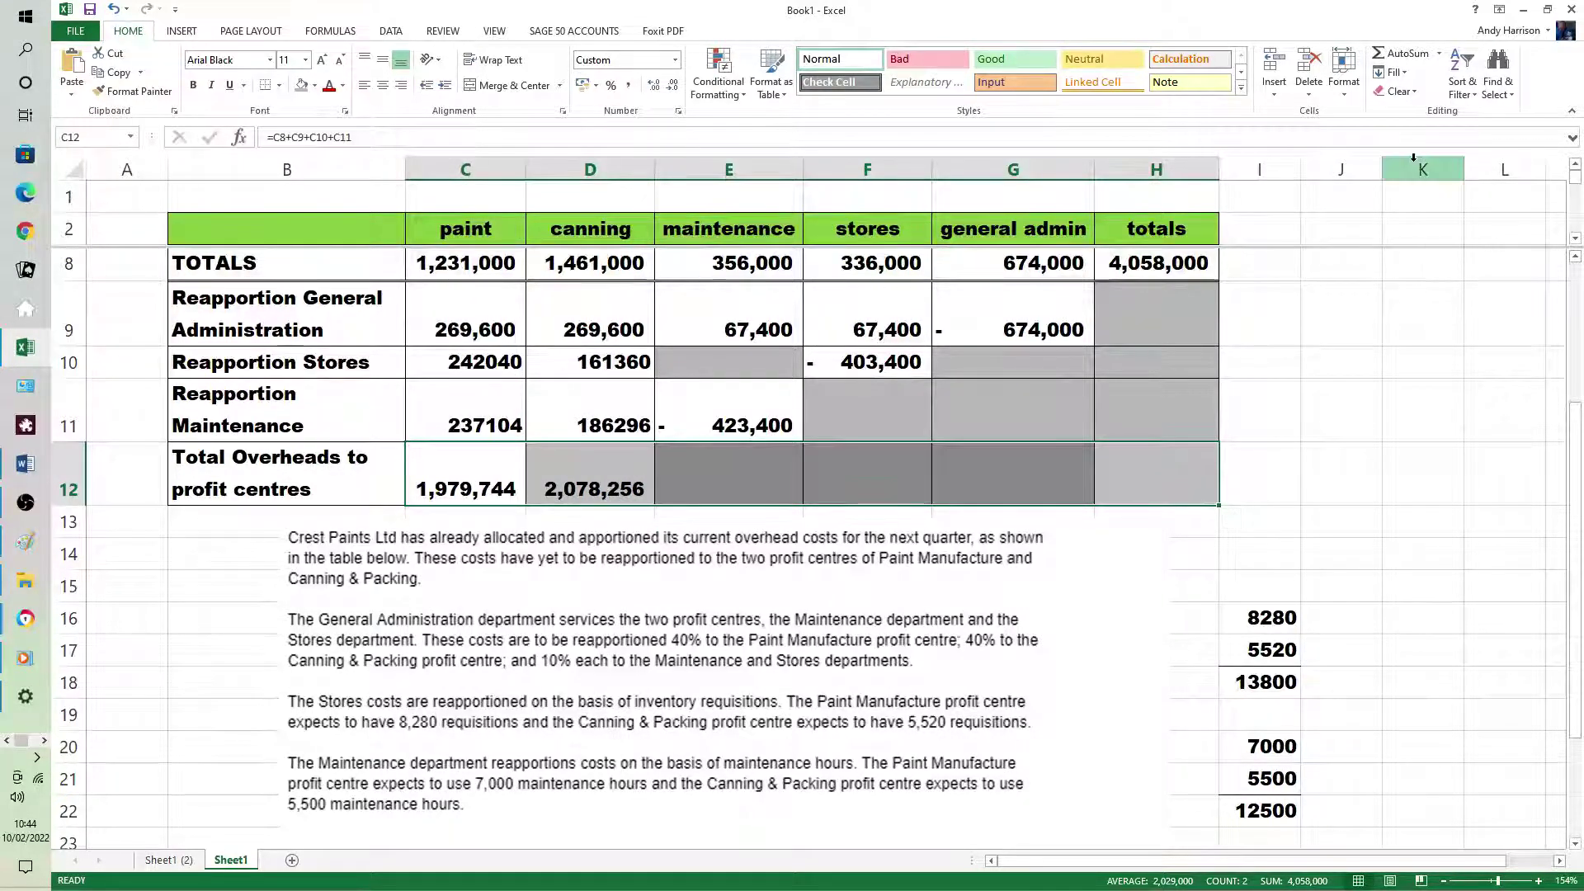
AutoSum the paint and canning totals into H12, showing 4,058,000.
left_click(1407, 56)
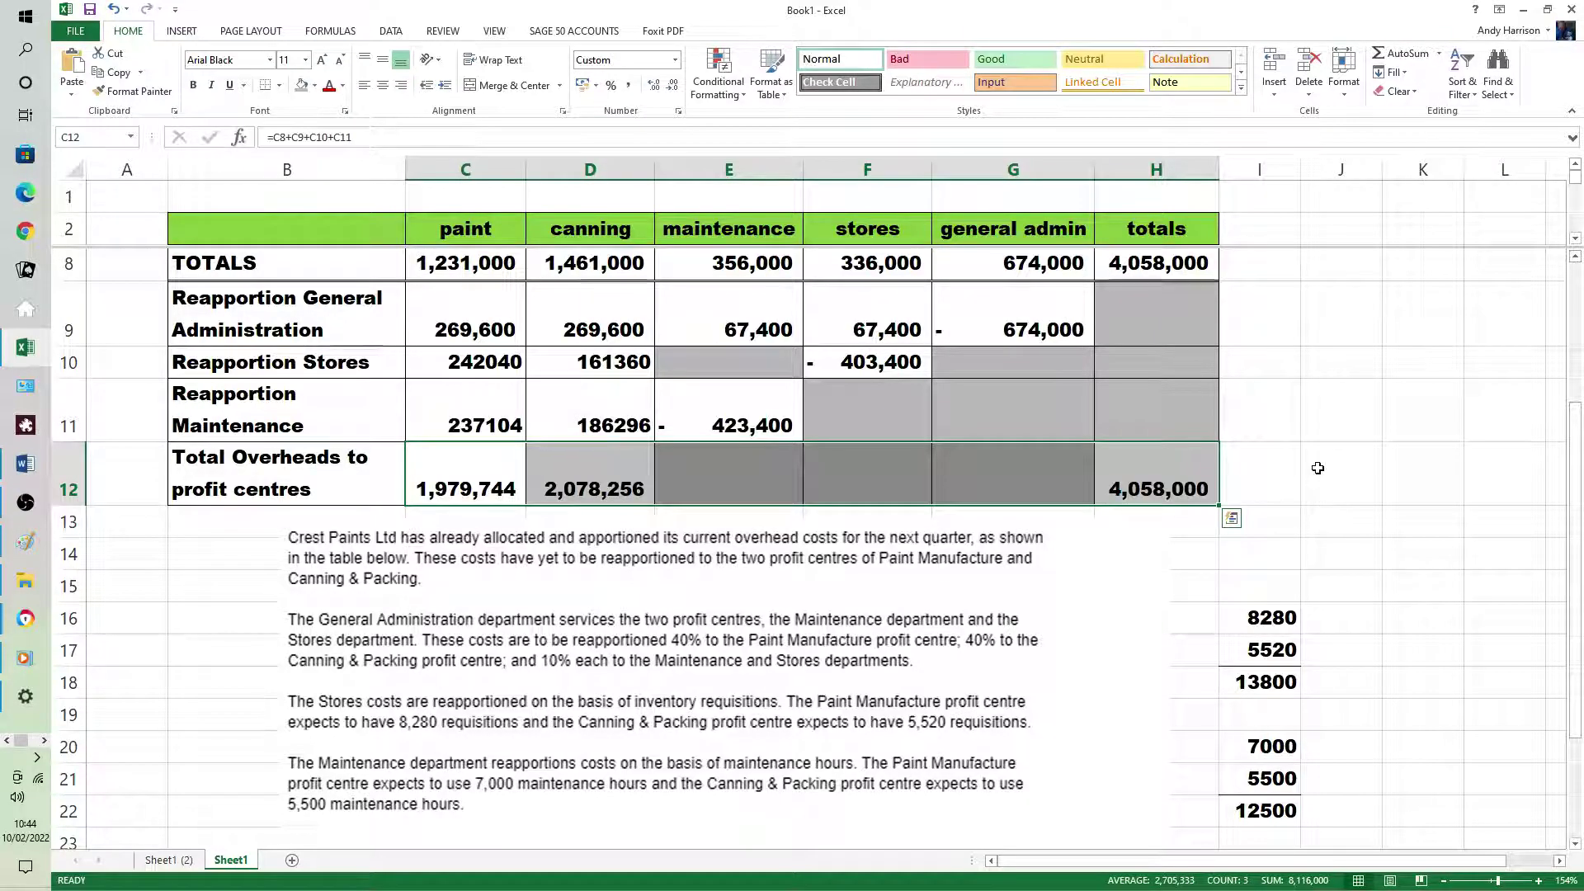
left_click(1321, 463)
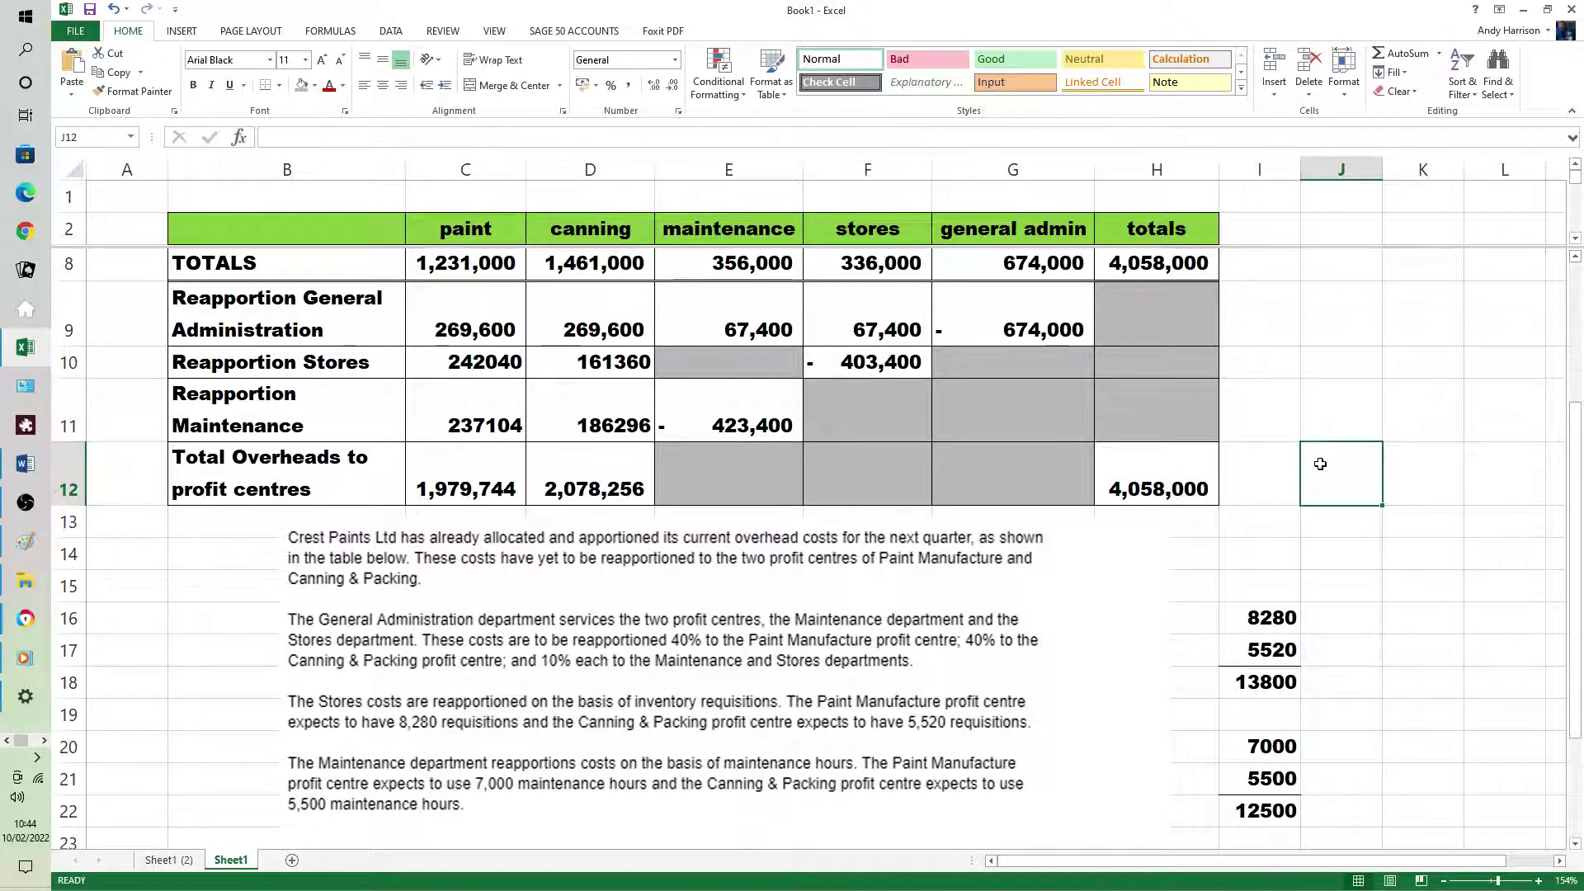